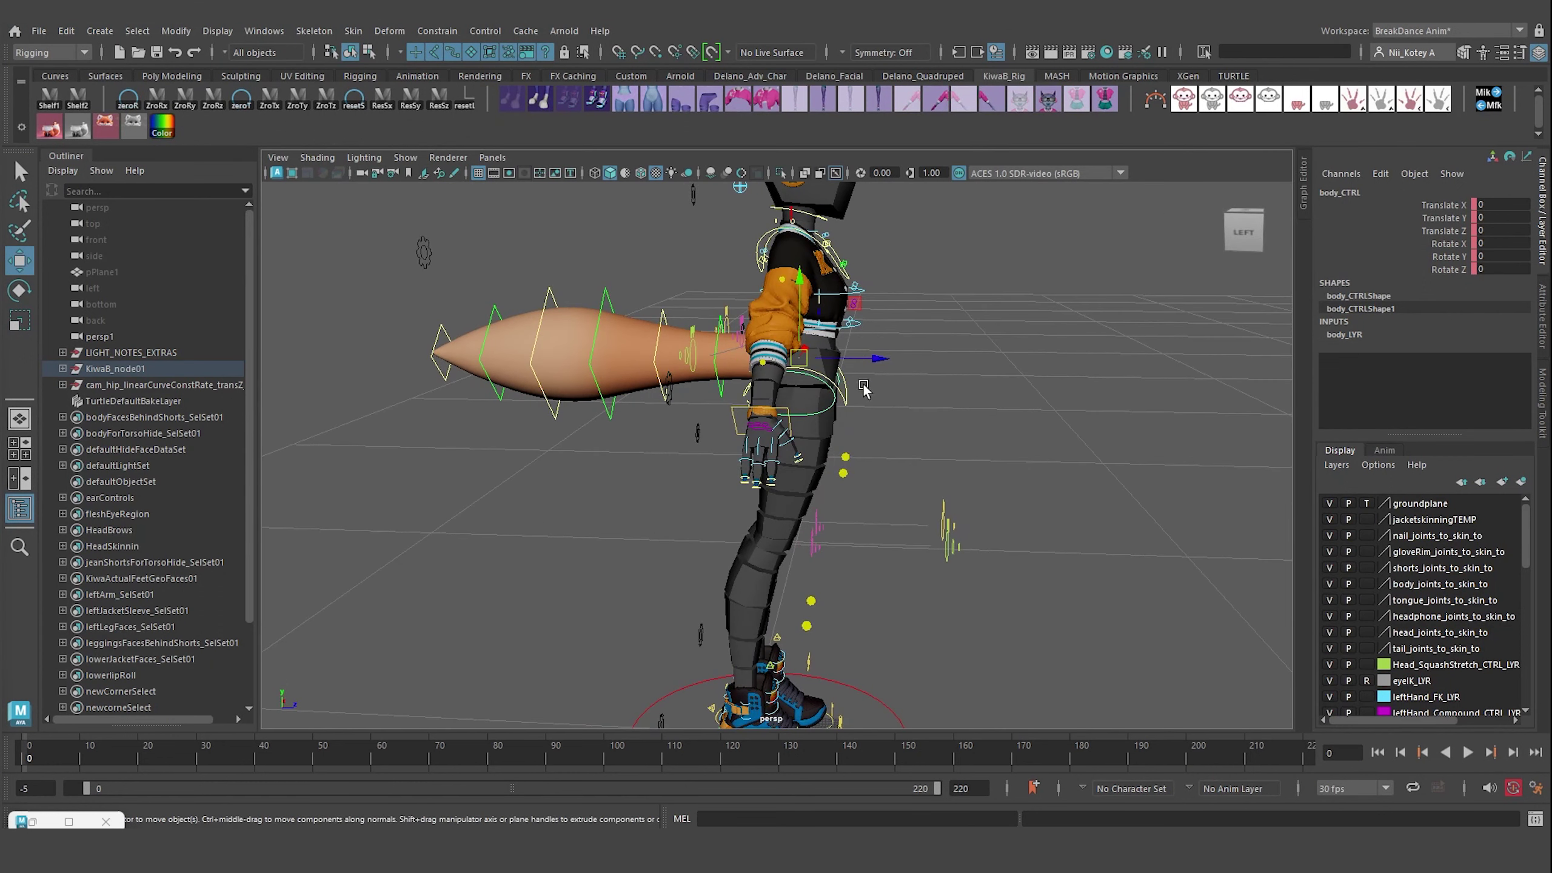
- Shift the body back in Z, then rotate and move the right hand onto her hip
{"action": "left_click_drag", "start_coordinate": [882, 363], "coordinate": [766, 280]}
{"action": "left_click", "coordinate": [647, 470]}
{"action": "key", "text": "e"}
{"action": "mouse_move", "coordinate": [622, 467]}
{"action": "left_mouse_down"}
{"action": "mouse_move", "coordinate": [722, 496]}
{"action": "mouse_move", "coordinate": [699, 485]}
{"action": "mouse_move", "coordinate": [646, 512]}
{"action": "mouse_move", "coordinate": [721, 465]}
{"action": "left_mouse_up"}
{"action": "key", "text": "w"}
{"action": "key", "text": "e"}
{"action": "left_click_drag", "start_coordinate": [721, 464], "coordinate": [662, 412]}
- Nudge the right hand into place on the hip and zoom in around it
{"action": "key", "text": "w"}
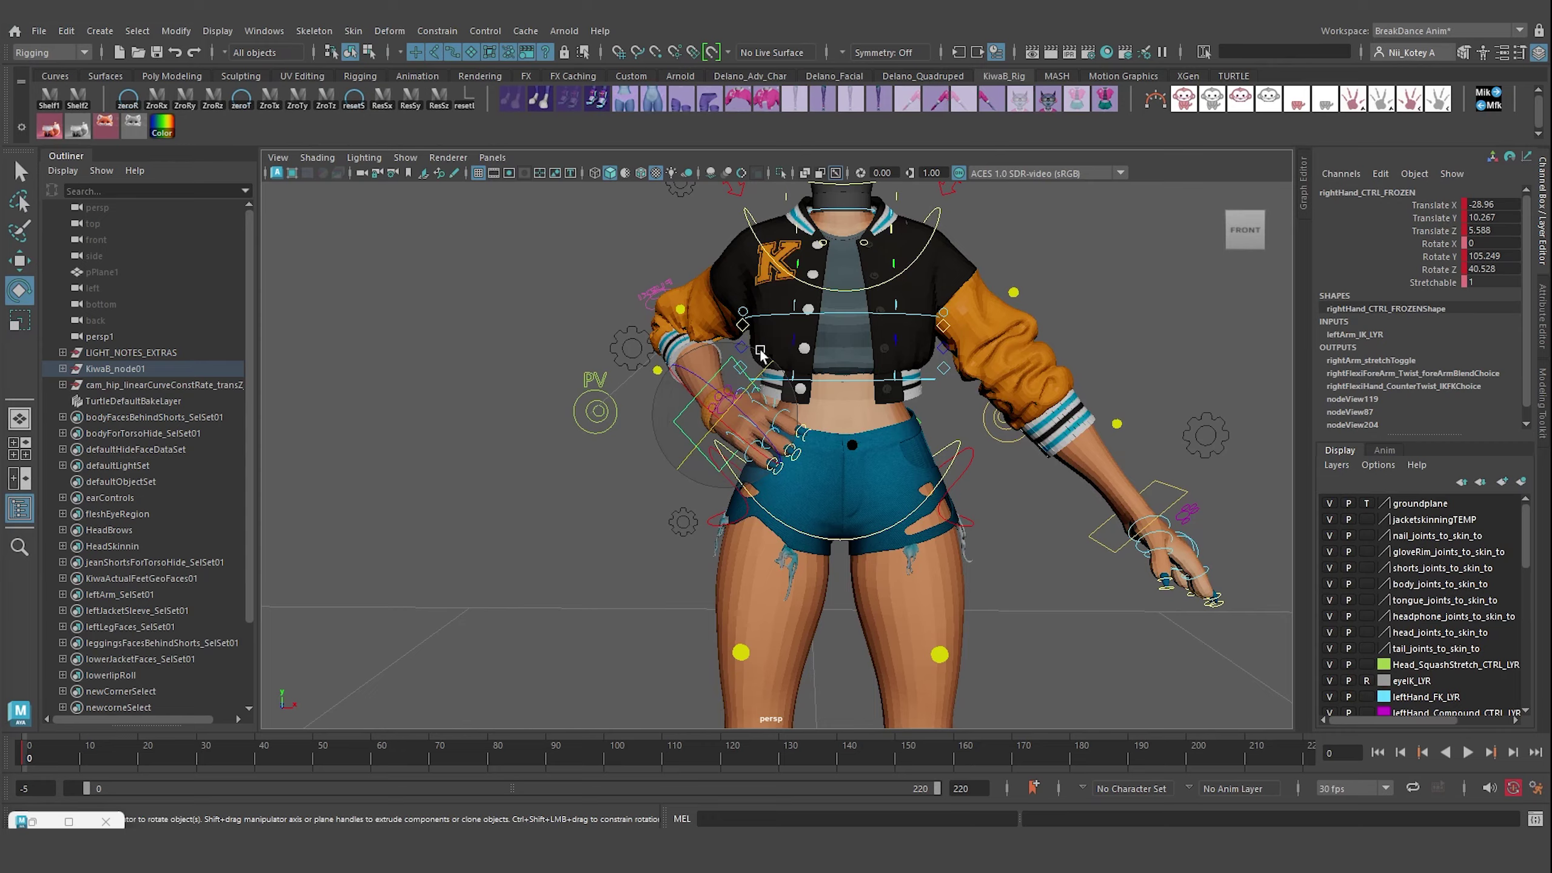
{"action": "mouse_move", "coordinate": [761, 357]}
{"action": "left_mouse_down"}
{"action": "mouse_move", "coordinate": [746, 428]}
{"action": "mouse_move", "coordinate": [888, 544]}
{"action": "left_mouse_up"}
{"action": "scroll", "coordinate": [888, 544], "scroll_direction": "up", "scroll_amount": 5}
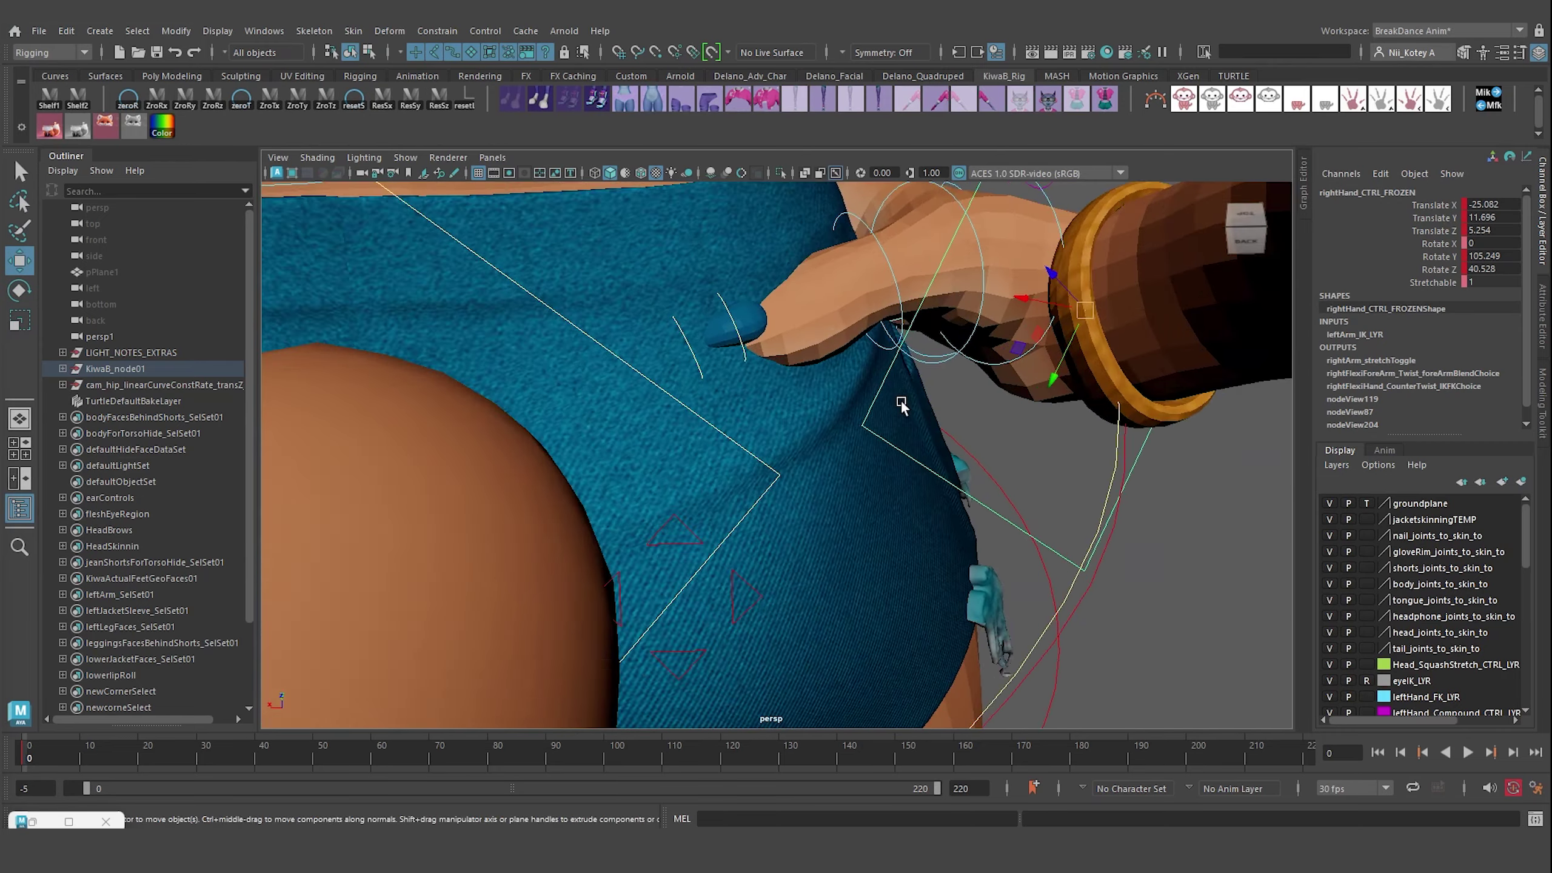
{"action": "left_click_drag", "start_coordinate": [889, 428], "coordinate": [930, 281], "text": "alt"}
- Curl the right thumb and index finger, and turn the hand flat against the hip
{"action": "left_click", "coordinate": [868, 366]}
{"action": "key", "text": "e"}
{"action": "left_click_drag", "start_coordinate": [868, 366], "coordinate": [879, 355]}
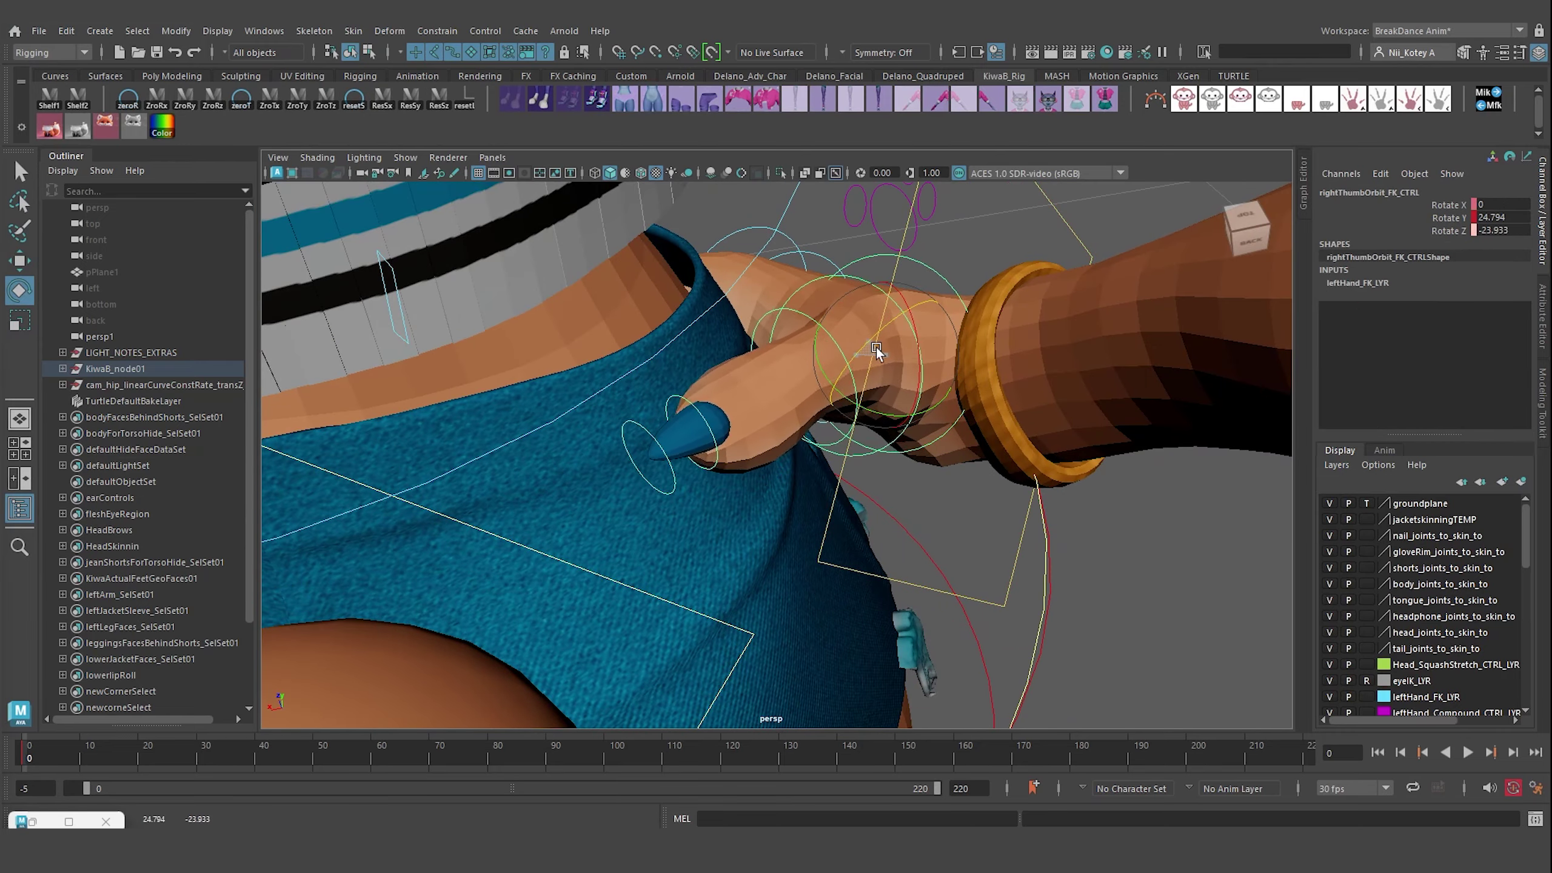
{"action": "mouse_move", "coordinate": [879, 355]}
{"action": "left_mouse_down", "text": "alt"}
{"action": "mouse_move", "coordinate": [531, 371]}
{"action": "mouse_move", "coordinate": [783, 398]}
{"action": "mouse_move", "coordinate": [918, 347]}
{"action": "mouse_move", "coordinate": [928, 423]}
{"action": "mouse_move", "coordinate": [945, 413]}
{"action": "mouse_move", "coordinate": [914, 381]}
{"action": "mouse_move", "coordinate": [849, 526]}
{"action": "left_mouse_up", "text": "alt"}
{"action": "mouse_move", "coordinate": [849, 526]}
{"action": "left_mouse_down", "text": "alt"}
{"action": "mouse_move", "coordinate": [727, 547]}
{"action": "mouse_move", "coordinate": [834, 518]}
{"action": "mouse_move", "coordinate": [510, 401]}
{"action": "left_mouse_up", "text": "alt"}
{"action": "left_click", "coordinate": [624, 459]}
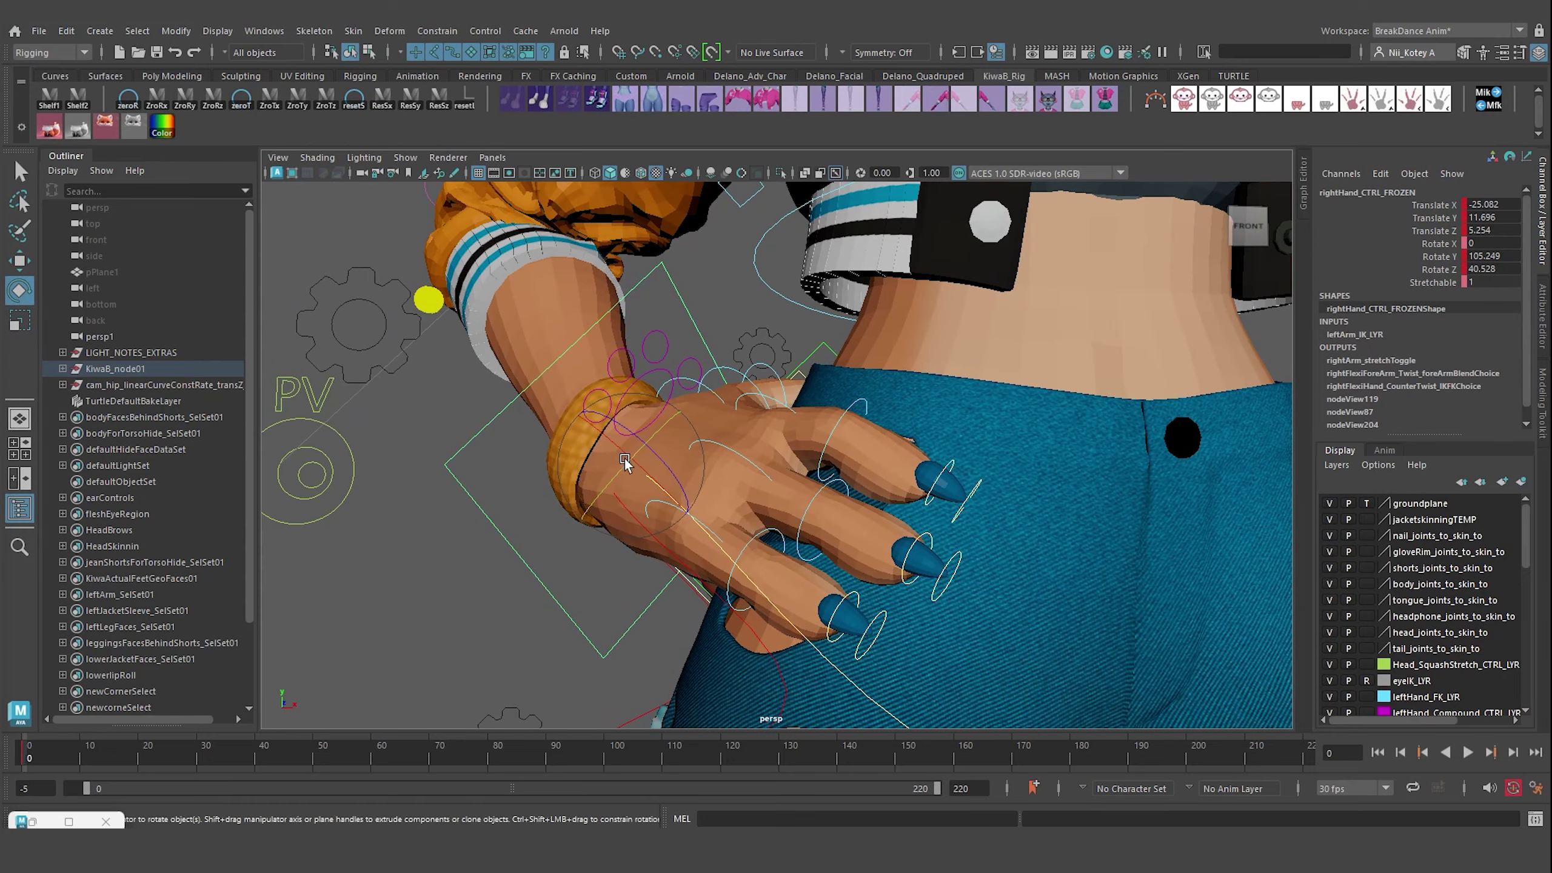
{"action": "mouse_move", "coordinate": [625, 458]}
{"action": "left_mouse_down"}
{"action": "mouse_move", "coordinate": [621, 393]}
{"action": "mouse_move", "coordinate": [691, 474]}
{"action": "mouse_move", "coordinate": [570, 450]}
{"action": "mouse_move", "coordinate": [661, 497]}
{"action": "mouse_move", "coordinate": [684, 477]}
{"action": "left_mouse_up"}
- Set the Rotate tool's axis orientation to World and fine-tune the right hand's rotation
{"action": "double_click", "coordinate": [19, 290]}
{"action": "left_click", "coordinate": [415, 220]}
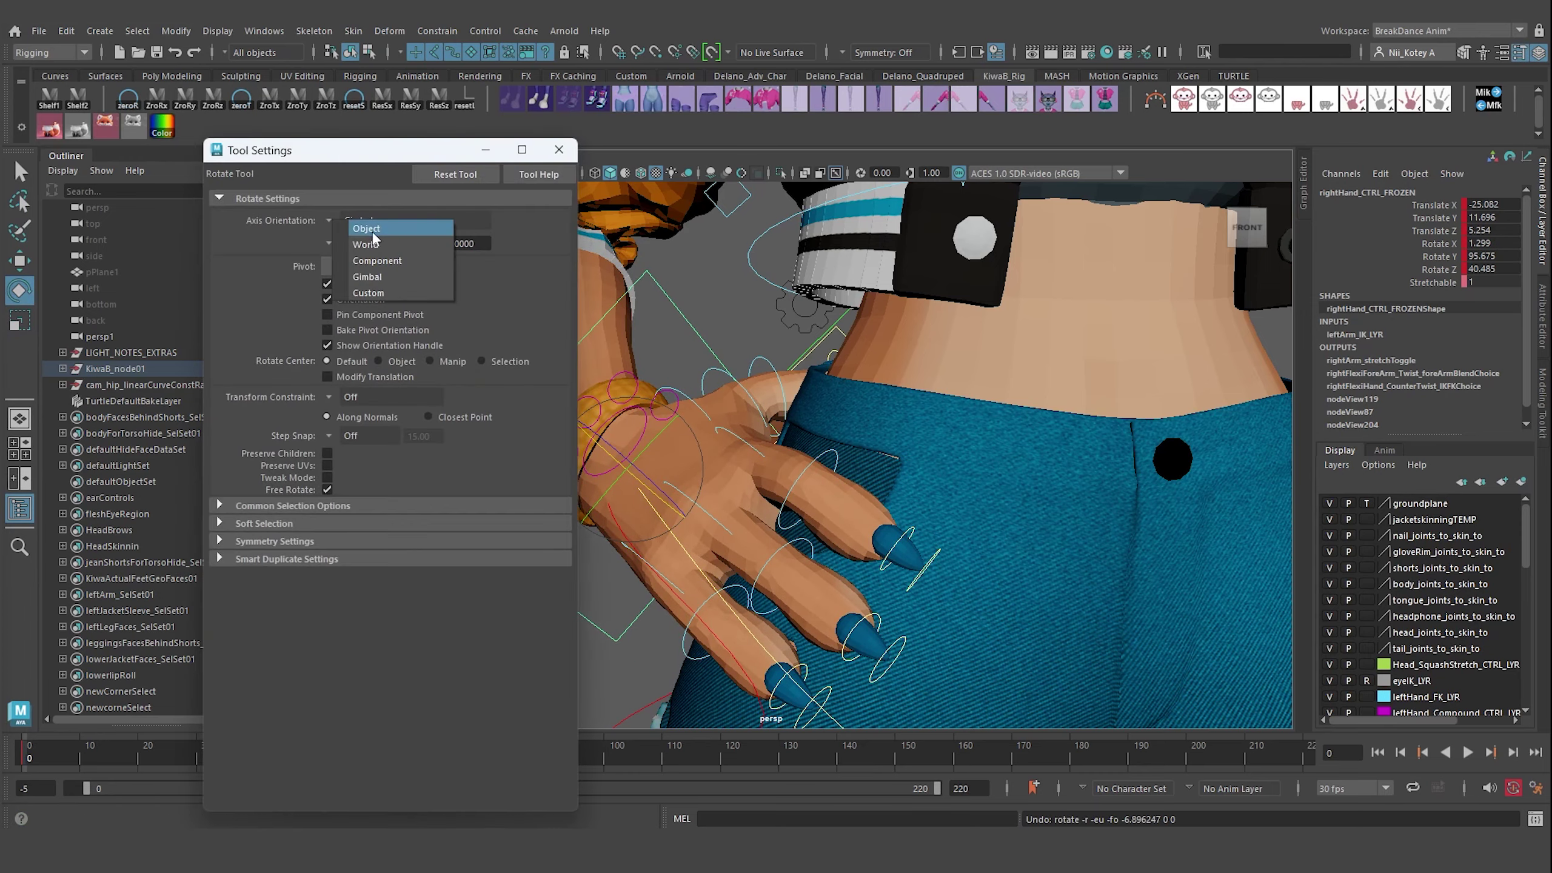
{"action": "left_click", "coordinate": [366, 241]}
{"action": "mouse_move", "coordinate": [764, 428]}
{"action": "left_mouse_down", "text": "alt"}
{"action": "mouse_move", "coordinate": [835, 408]}
{"action": "mouse_move", "coordinate": [733, 445]}
{"action": "left_mouse_up", "text": "alt"}
{"action": "mouse_move", "coordinate": [733, 445]}
{"action": "left_mouse_down", "text": "alt"}
{"action": "mouse_move", "coordinate": [848, 562]}
{"action": "mouse_move", "coordinate": [892, 549]}
{"action": "mouse_move", "coordinate": [889, 490]}
{"action": "mouse_move", "coordinate": [927, 527]}
{"action": "mouse_move", "coordinate": [924, 543]}
{"action": "mouse_move", "coordinate": [929, 433]}
{"action": "left_mouse_up", "text": "alt"}
- Switch to Gimbal axis orientation and curl the right middle and pinky fingers
{"action": "left_click", "coordinate": [415, 220]}
{"action": "left_click", "coordinate": [367, 257]}
{"action": "left_click", "coordinate": [889, 490]}
{"action": "left_click", "coordinate": [950, 371]}
{"action": "left_click_drag", "start_coordinate": [950, 371], "coordinate": [948, 393]}
- Push the right elbow pole vector outward to the left and move the Tool Settings aside
{"action": "left_click", "coordinate": [726, 452]}
{"action": "key", "text": "w"}
{"action": "mouse_move", "coordinate": [797, 455]}
{"action": "left_mouse_down"}
{"action": "mouse_move", "coordinate": [712, 449]}
{"action": "mouse_move", "coordinate": [982, 438]}
{"action": "left_mouse_up"}
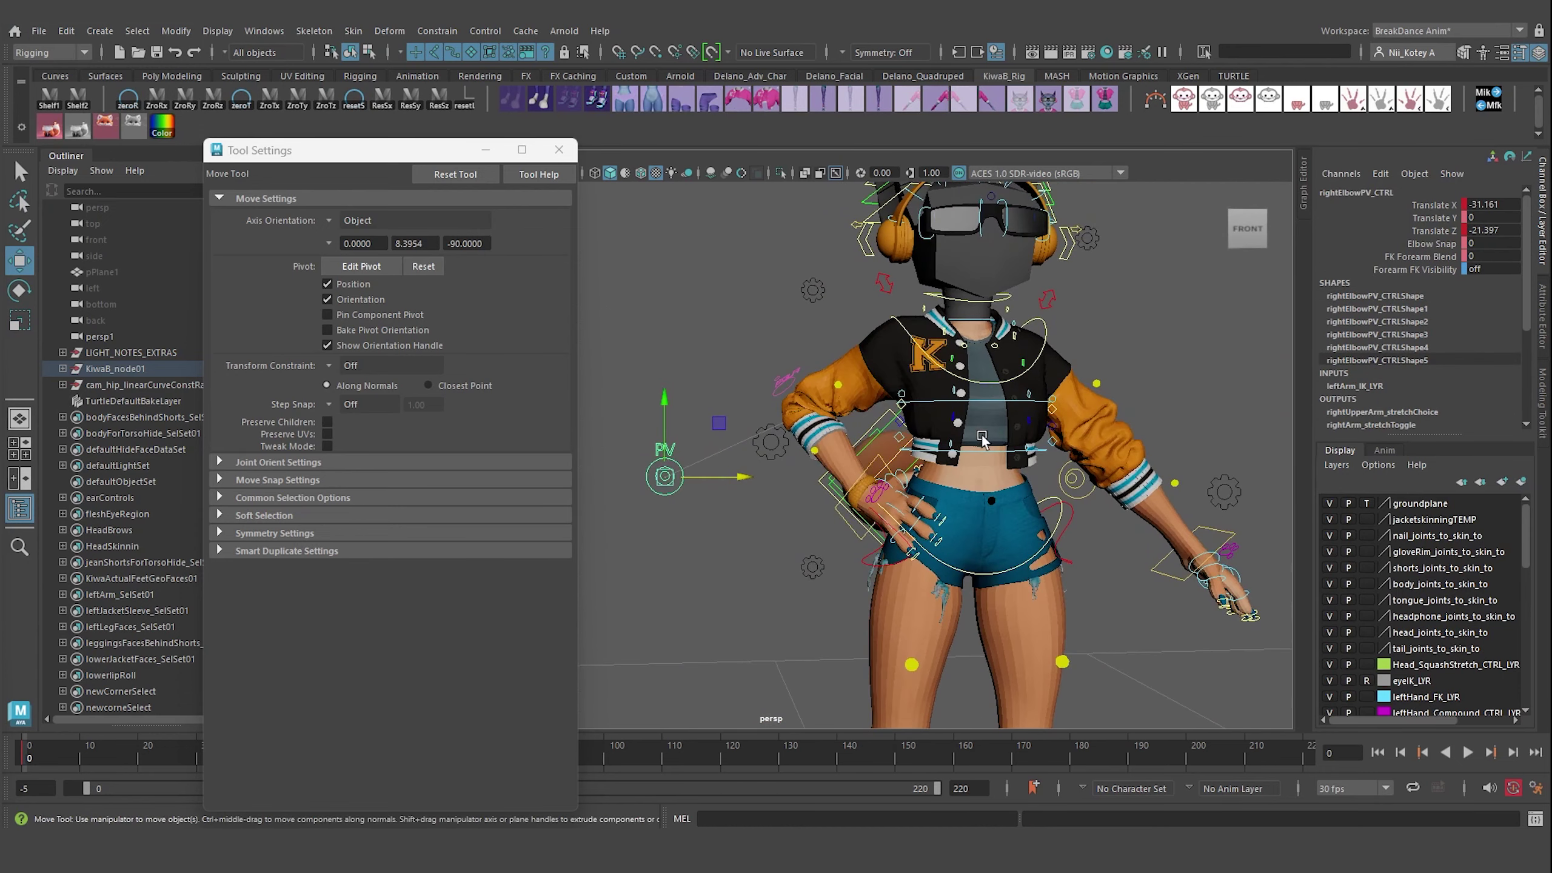
{"action": "left_click_drag", "start_coordinate": [421, 153], "coordinate": [287, 299]}
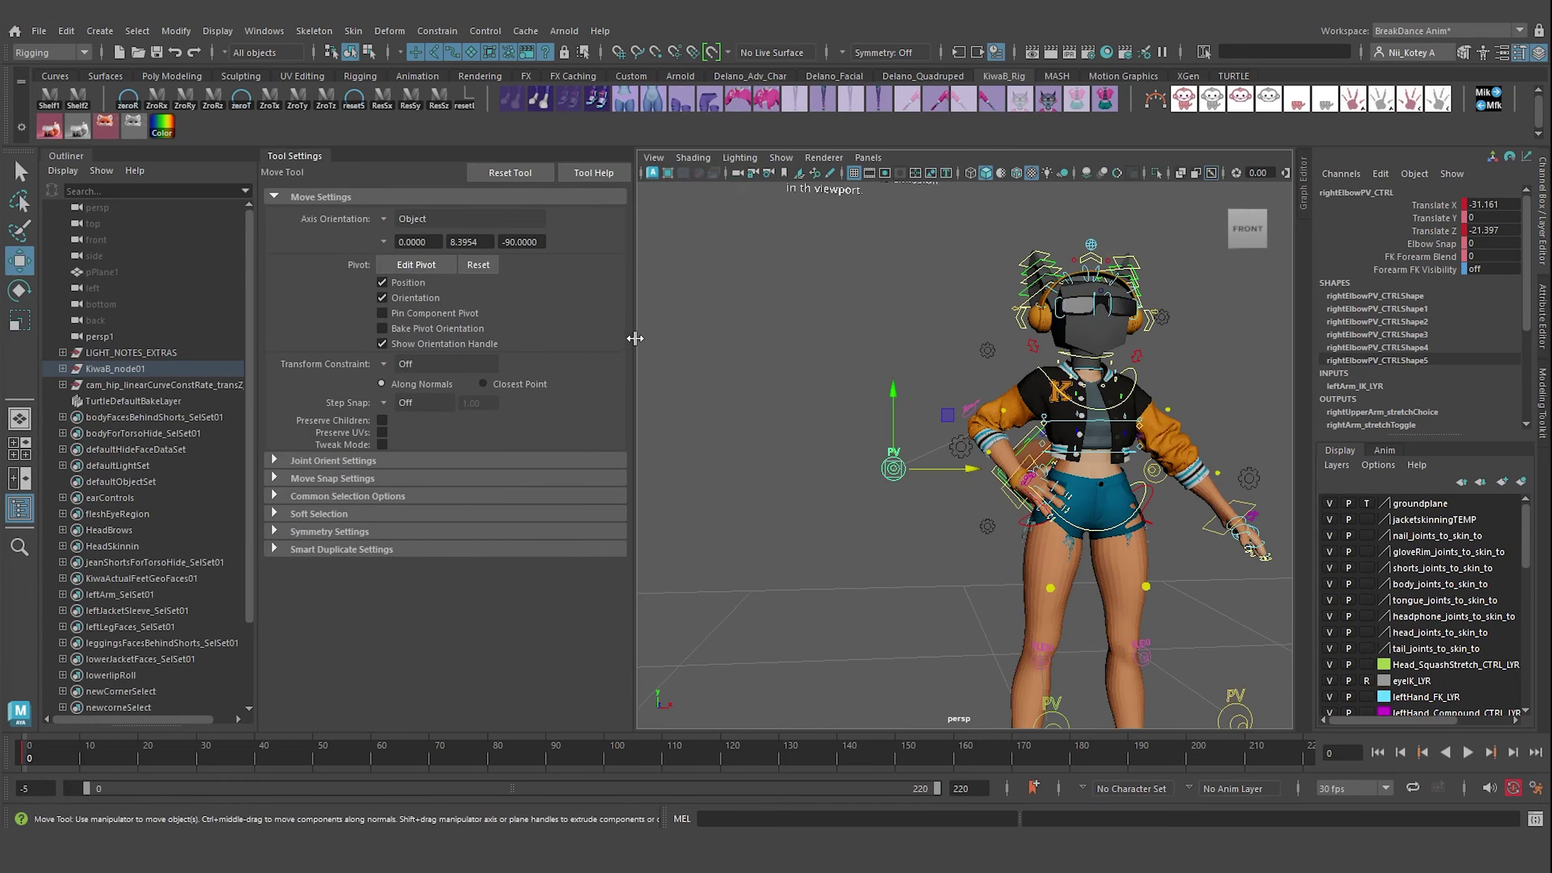
- Dock the Tool Settings beside the widened viewport and move the left hand toward the hip
{"action": "left_click_drag", "start_coordinate": [635, 338], "coordinate": [97, 190]}
{"action": "mouse_move", "coordinate": [391, 364]}
{"action": "left_mouse_down", "text": "alt"}
{"action": "mouse_move", "coordinate": [361, 336]}
{"action": "mouse_move", "coordinate": [230, 384]}
{"action": "left_mouse_up", "text": "alt"}
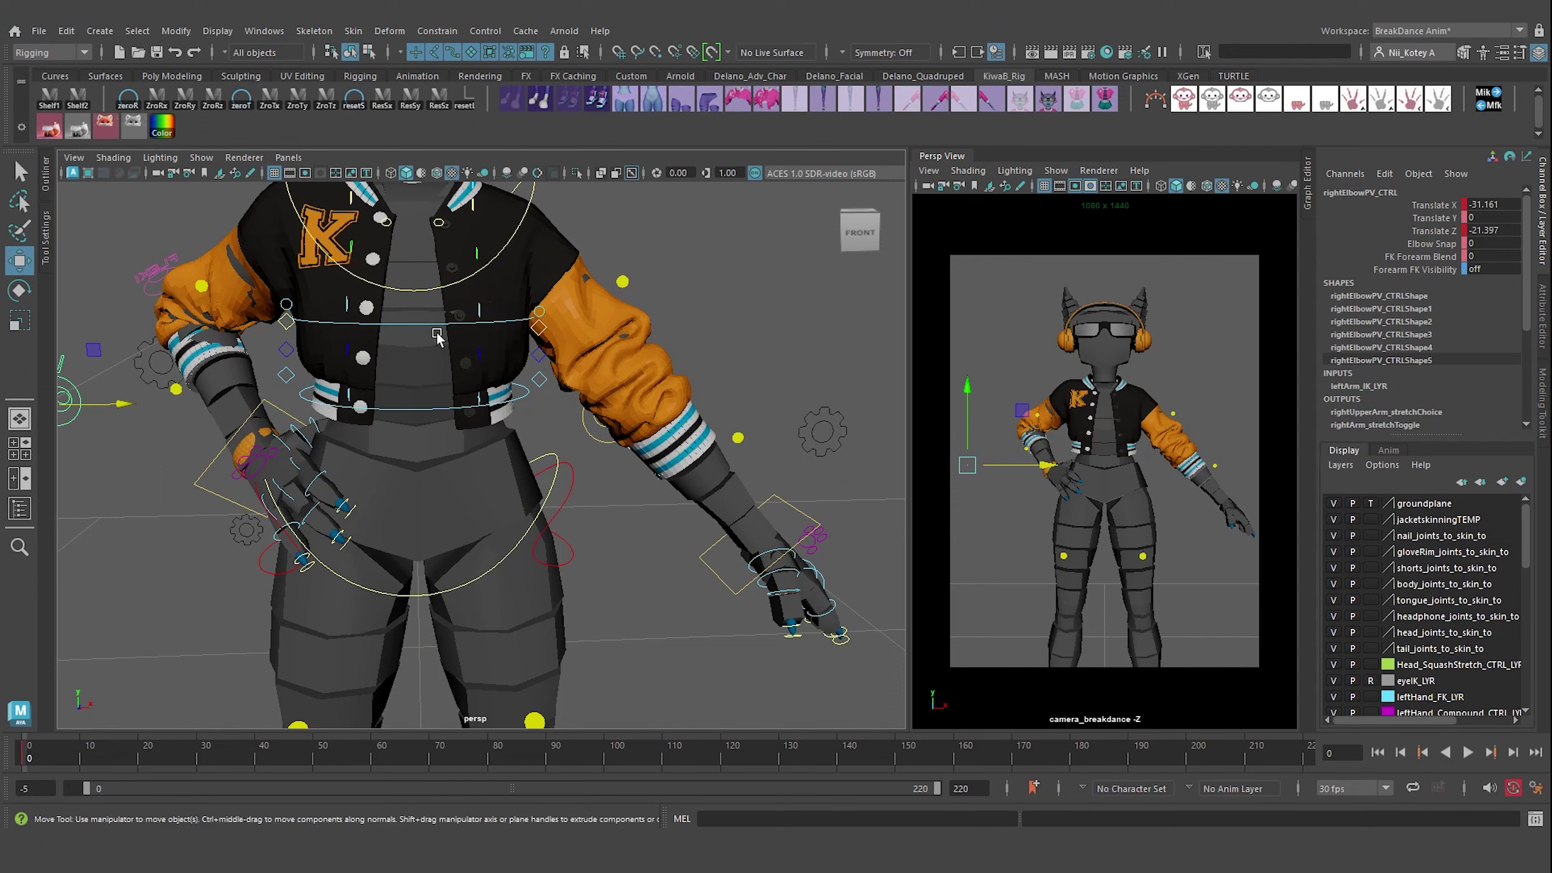
{"action": "left_click", "coordinate": [712, 531]}
{"action": "mouse_move", "coordinate": [712, 531]}
{"action": "left_mouse_down"}
{"action": "mouse_move", "coordinate": [560, 461]}
{"action": "mouse_move", "coordinate": [550, 440]}
{"action": "mouse_move", "coordinate": [494, 455]}
{"action": "mouse_move", "coordinate": [553, 431]}
{"action": "mouse_move", "coordinate": [463, 514]}
{"action": "mouse_move", "coordinate": [752, 478]}
{"action": "left_mouse_up"}
{"action": "key", "text": "e"}
{"action": "key", "text": "w"}
- Refine the left hand on the hip from the front and raise the left shoulder
{"action": "left_click", "coordinate": [843, 232]}
{"action": "key", "text": "e"}
{"action": "key", "text": "w"}
{"action": "left_click", "coordinate": [859, 229]}
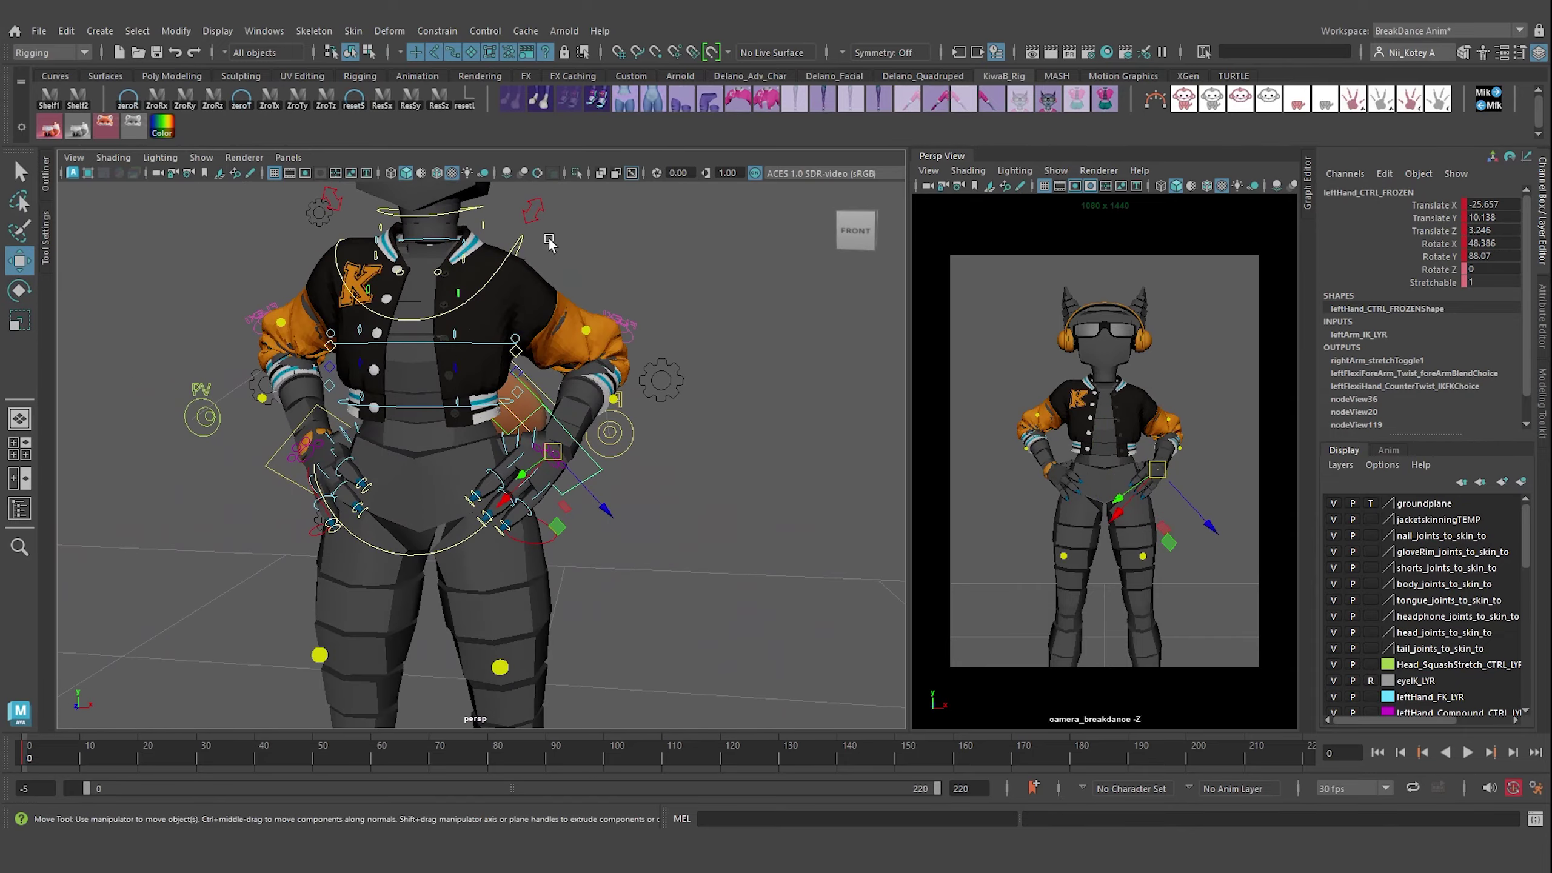
{"action": "left_click", "coordinate": [525, 303]}
{"action": "mouse_move", "coordinate": [525, 303]}
{"action": "left_mouse_down"}
{"action": "mouse_move", "coordinate": [523, 287]}
{"action": "mouse_move", "coordinate": [431, 358]}
{"action": "left_mouse_up"}
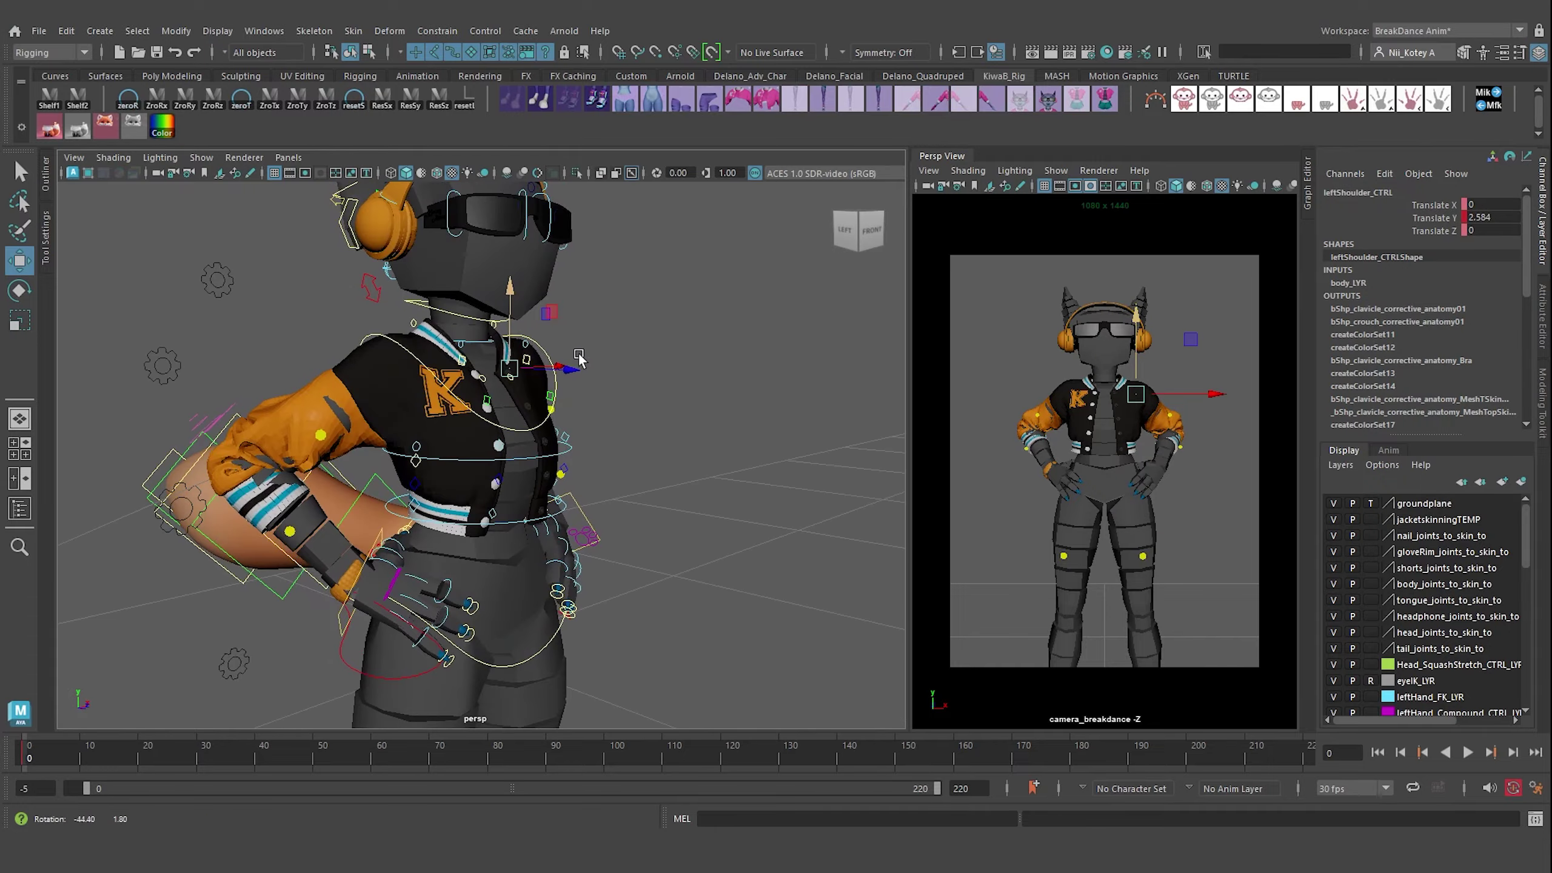
- Raise the main shoulder control to Translate Y 1.2 and select the head control
{"action": "left_click", "coordinate": [19, 507]}
{"action": "left_click", "coordinate": [918, 226]}
{"action": "left_click", "coordinate": [596, 397]}
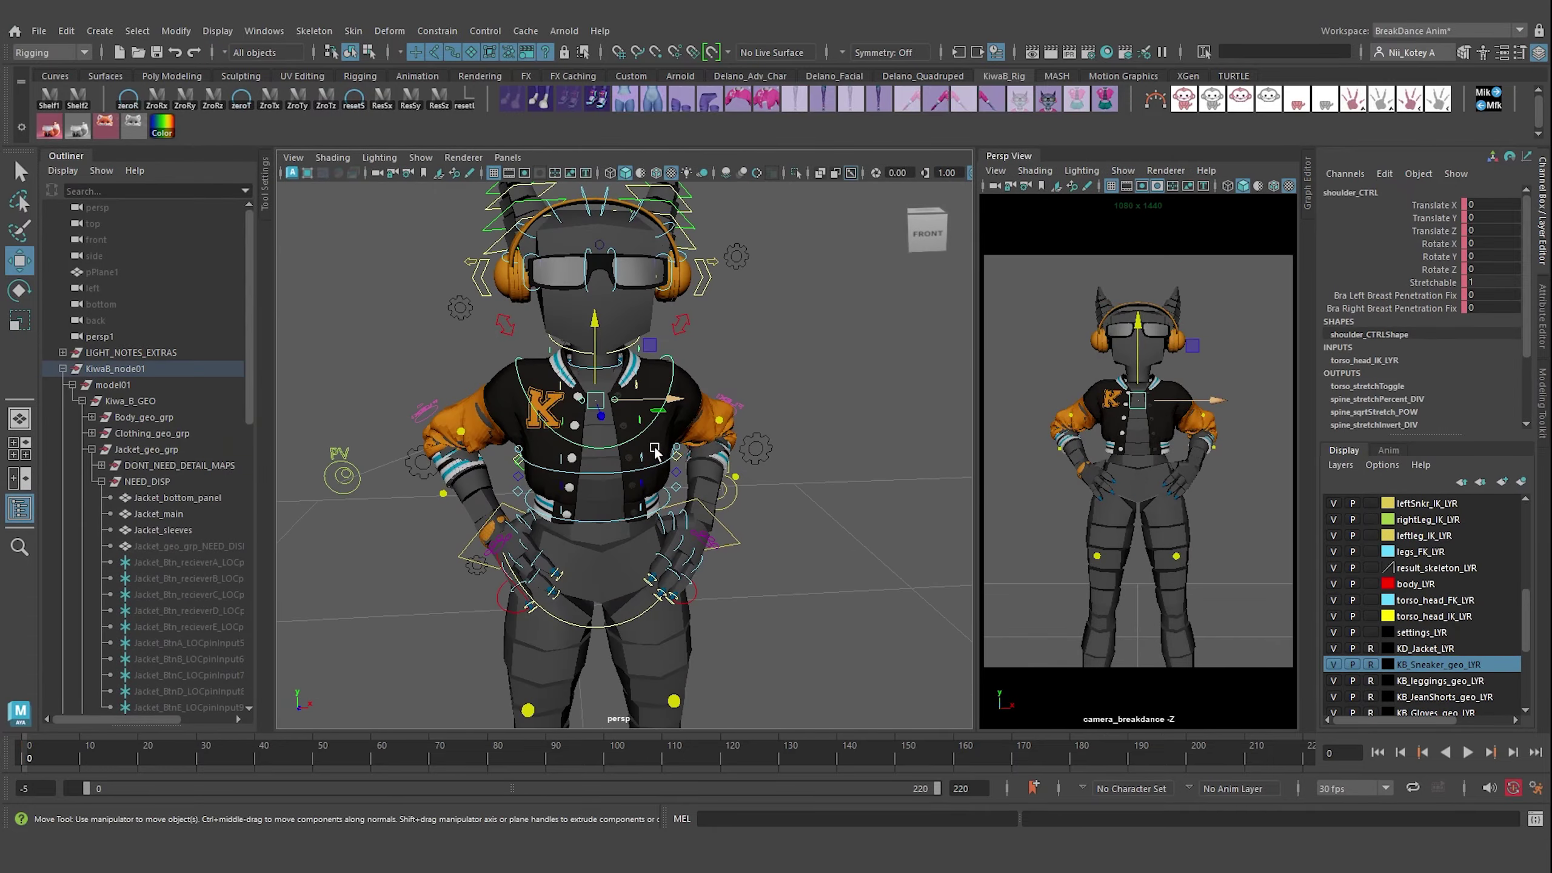
{"action": "mouse_move", "coordinate": [596, 342]}
{"action": "left_mouse_down"}
{"action": "mouse_move", "coordinate": [595, 305]}
{"action": "mouse_move", "coordinate": [593, 391]}
{"action": "left_mouse_up"}
{"action": "key", "text": "e"}
{"action": "left_click", "coordinate": [672, 318]}
- Tilt the head to Rotate Z -8.476 and pick a tail flexi control for moving
{"action": "left_click_drag", "start_coordinate": [611, 416], "coordinate": [697, 414], "text": "alt"}
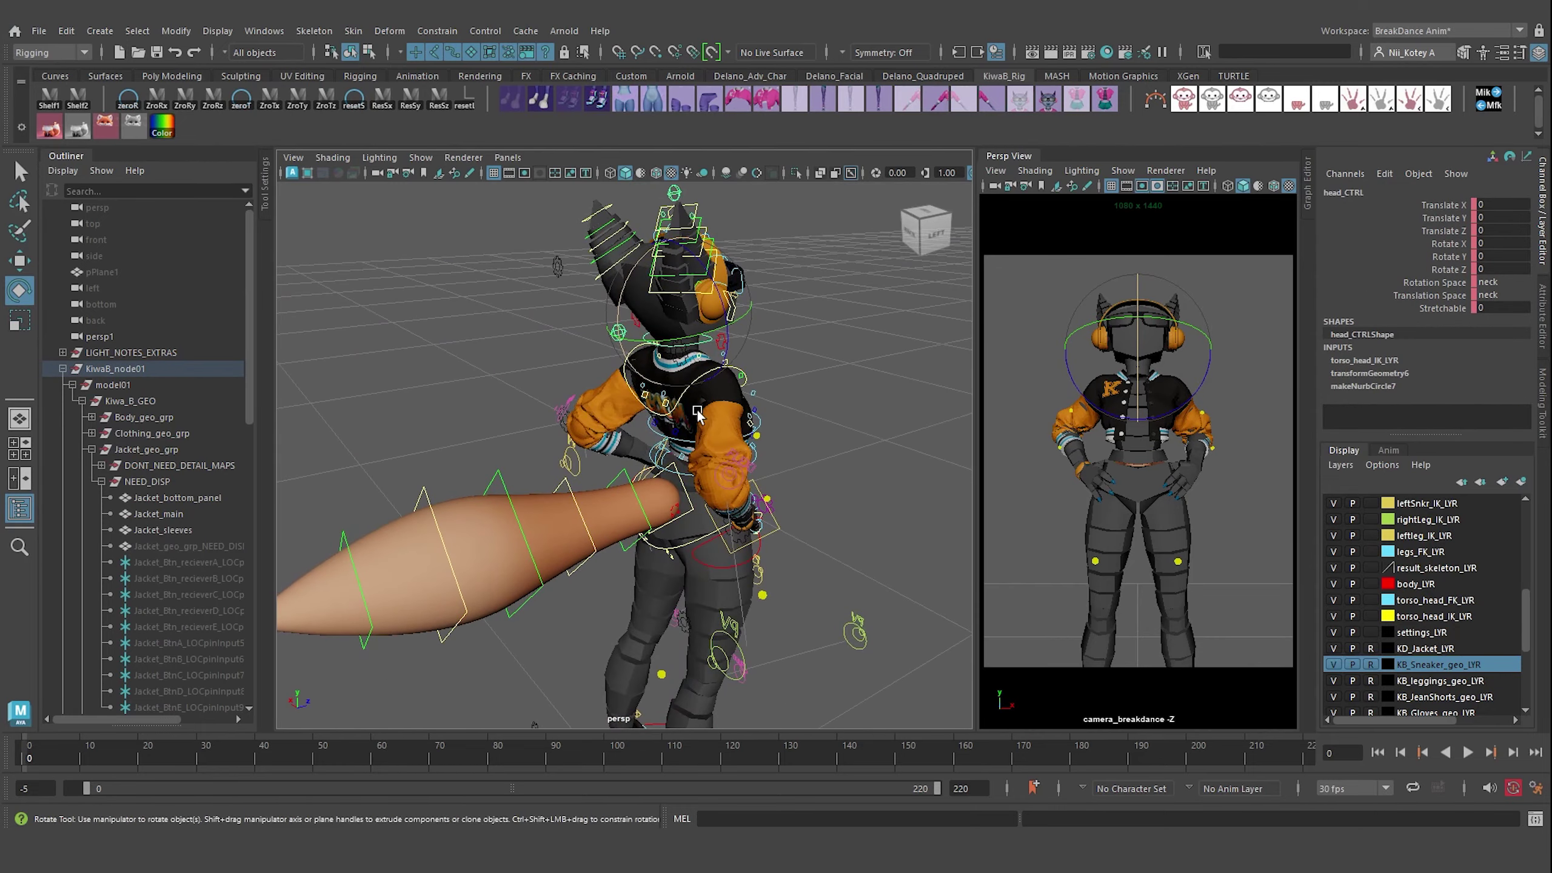
{"action": "mouse_move", "coordinate": [648, 324]}
{"action": "left_mouse_down"}
{"action": "mouse_move", "coordinate": [631, 290]}
{"action": "mouse_move", "coordinate": [441, 422]}
{"action": "left_mouse_up"}
{"action": "left_click", "coordinate": [615, 369]}
{"action": "key", "text": "w"}
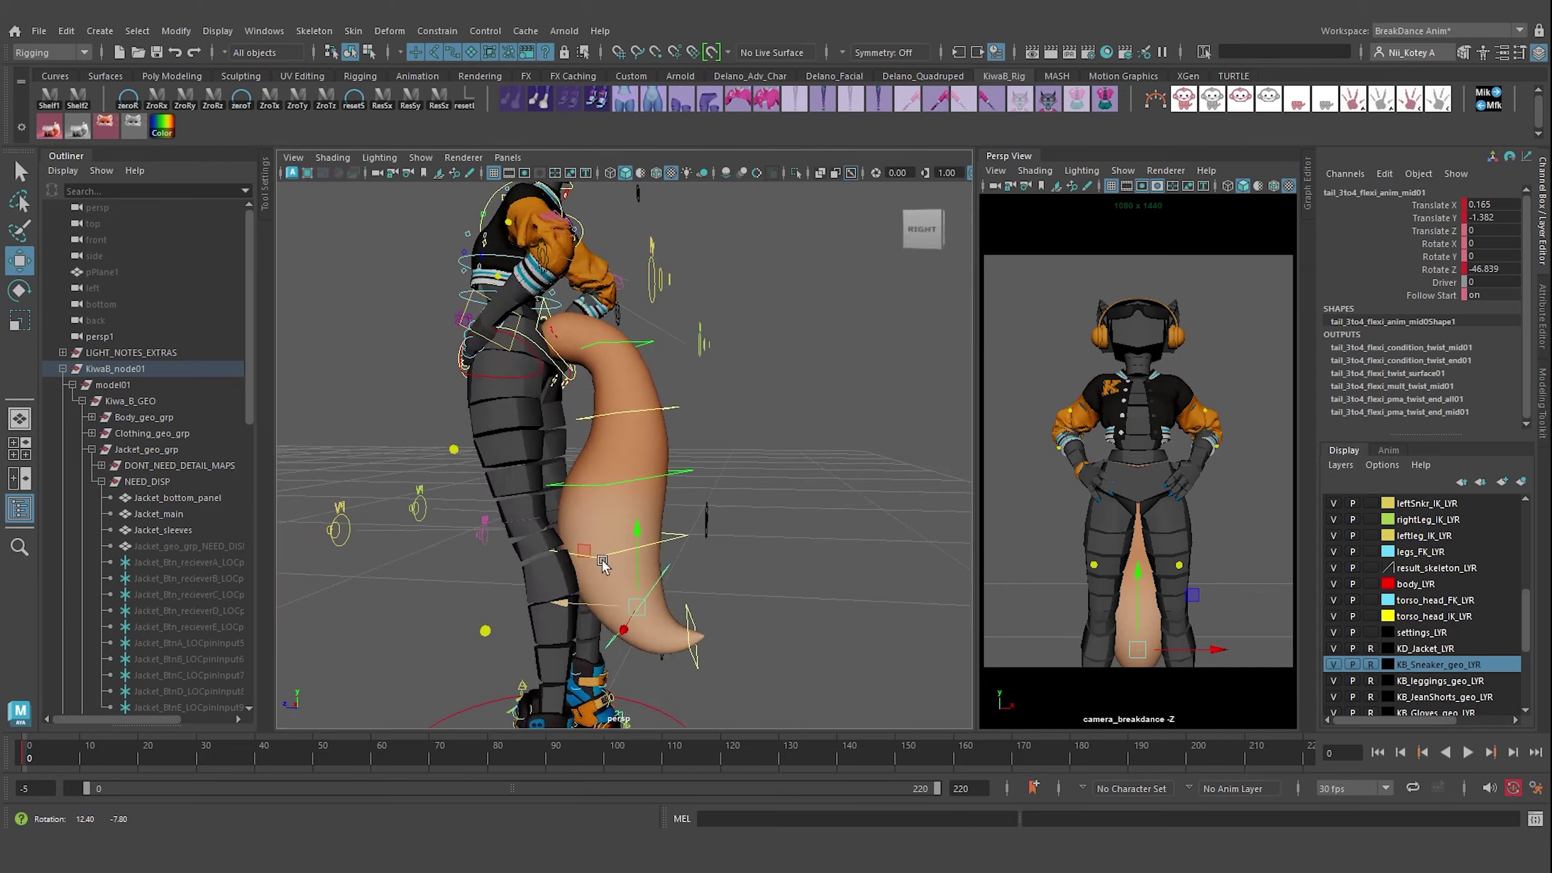
- Bend the tail's end section downward and select the lower jaw control for rotating
{"action": "scroll", "coordinate": [611, 428], "scroll_direction": "up", "scroll_amount": 5}
{"action": "left_click_drag", "start_coordinate": [609, 303], "coordinate": [617, 367]}
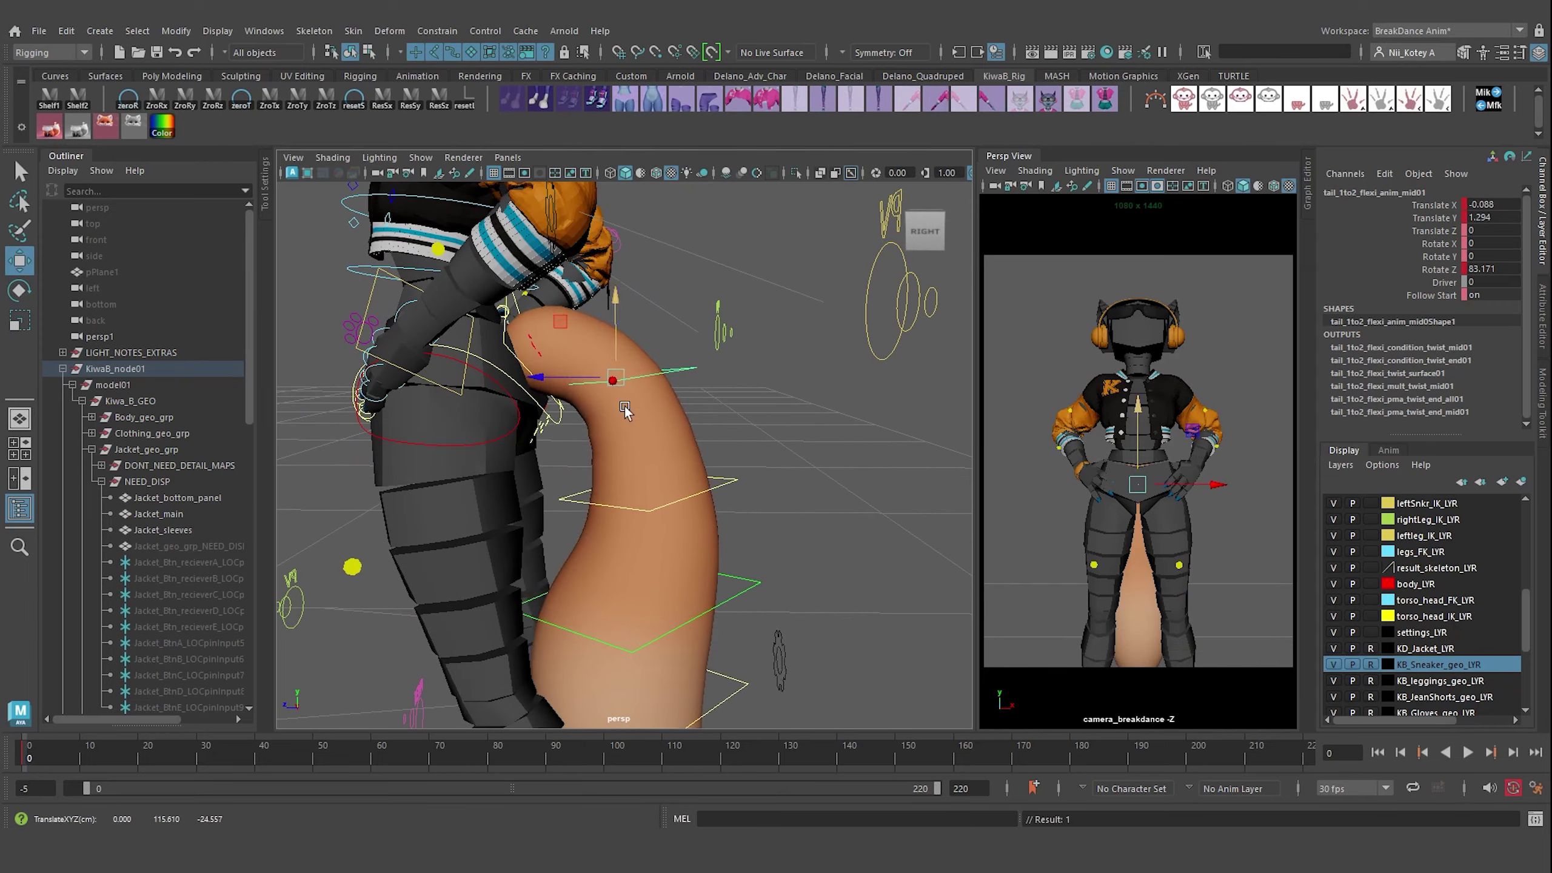
{"action": "mouse_move", "coordinate": [611, 428]}
{"action": "left_mouse_down", "text": "alt"}
{"action": "mouse_move", "coordinate": [276, 466]}
{"action": "mouse_move", "coordinate": [1018, 469]}
{"action": "left_mouse_up", "text": "alt"}
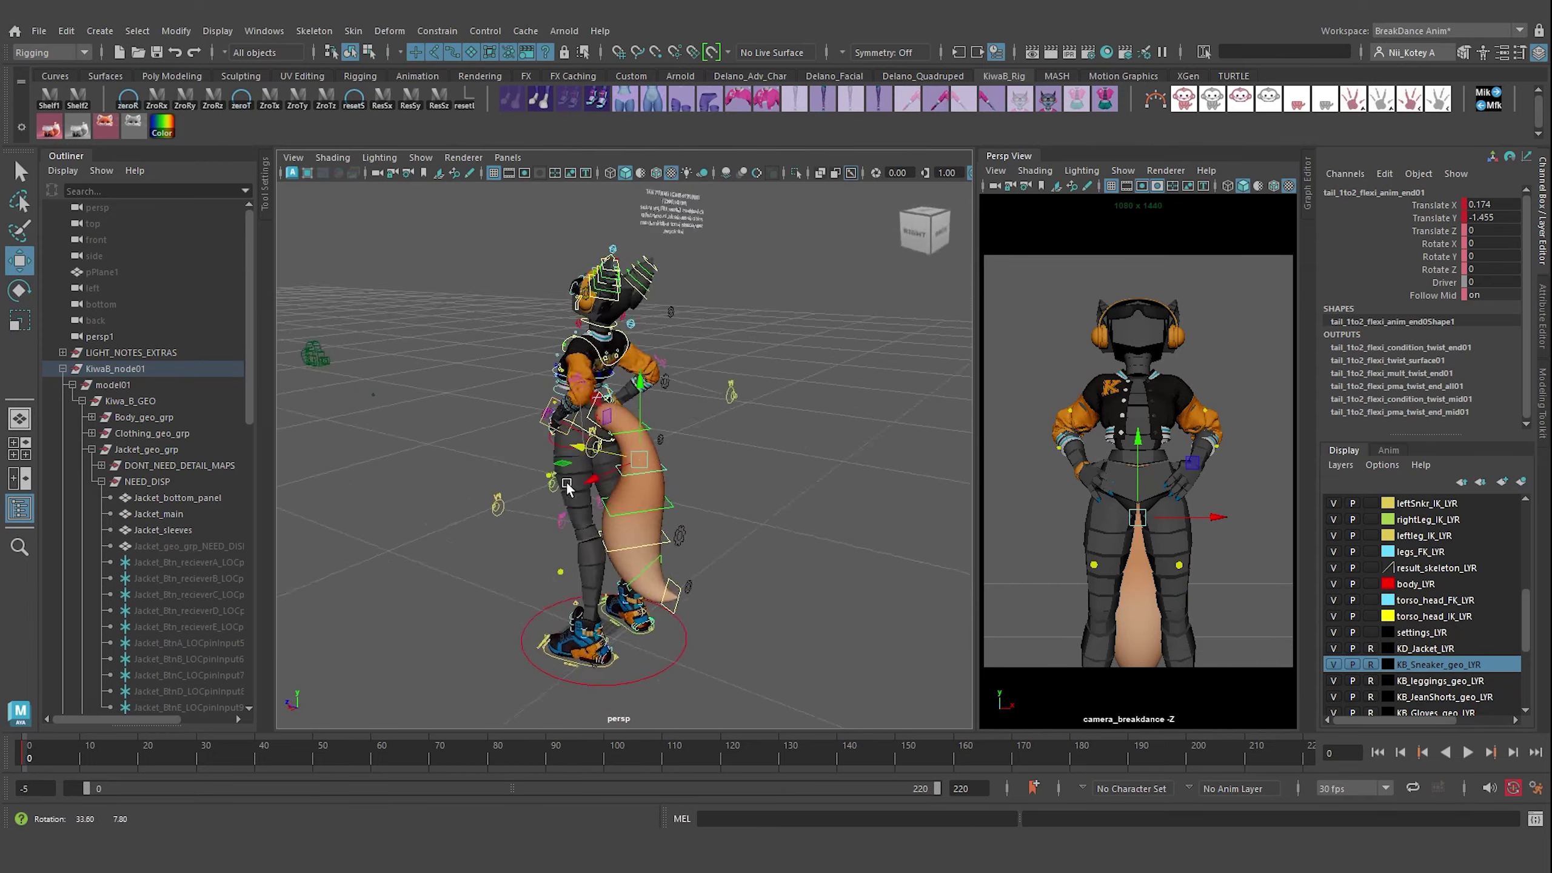
{"action": "left_click", "coordinate": [652, 550]}
{"action": "key", "text": "e"}
{"action": "left_click_drag", "start_coordinate": [652, 551], "coordinate": [653, 526]}
- Drop the jaw to Rotate X -10.806 and raise the right shoulder to Translate Y 2.648
{"action": "mouse_move", "coordinate": [550, 428]}
{"action": "left_mouse_down", "text": "alt"}
{"action": "mouse_move", "coordinate": [666, 361]}
{"action": "mouse_move", "coordinate": [617, 373]}
{"action": "left_mouse_up", "text": "alt"}
{"action": "left_click", "coordinate": [632, 538]}
{"action": "key", "text": "w"}
{"action": "left_click_drag", "start_coordinate": [635, 483], "coordinate": [638, 462]}
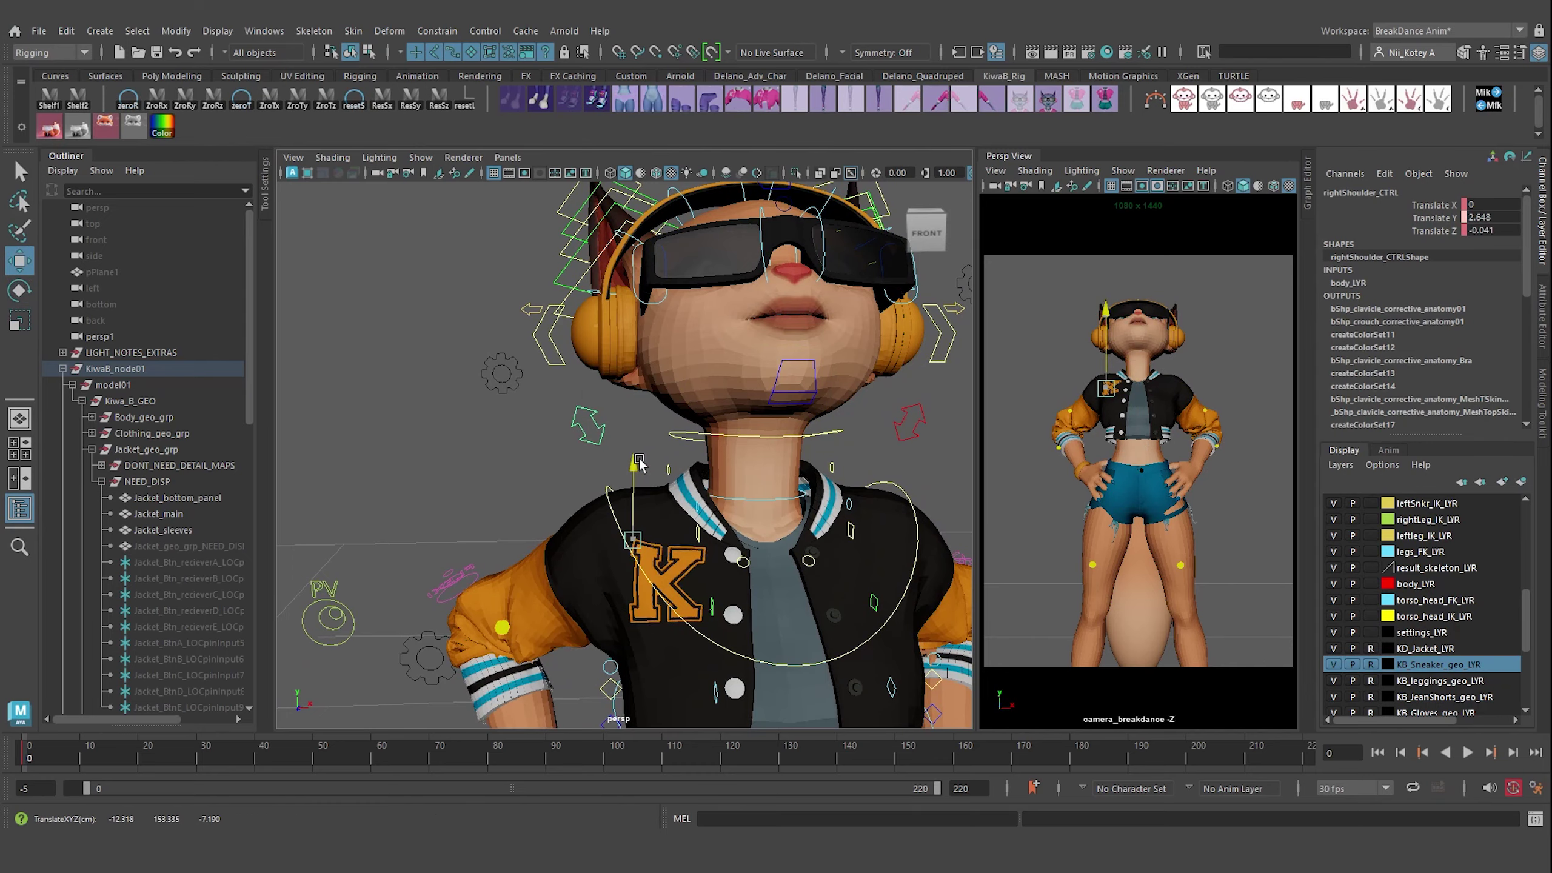
{"action": "left_click", "coordinate": [905, 526]}
{"action": "mouse_move", "coordinate": [904, 525]}
{"action": "left_mouse_down", "text": "alt"}
{"action": "mouse_move", "coordinate": [787, 461]}
{"action": "mouse_move", "coordinate": [415, 551]}
{"action": "mouse_move", "coordinate": [701, 488]}
{"action": "mouse_move", "coordinate": [745, 388]}
{"action": "mouse_move", "coordinate": [848, 529]}
{"action": "mouse_move", "coordinate": [873, 425]}
{"action": "left_mouse_up", "text": "alt"}
{"action": "scroll", "coordinate": [415, 550], "scroll_direction": "up", "scroll_amount": 5}
- Rotate the left thumb onto the hip and save the scene with Ctrl+S
{"action": "left_click", "coordinate": [416, 546]}
{"action": "left_click", "coordinate": [691, 480]}
{"action": "key", "text": "e"}
{"action": "key", "text": "q"}
{"action": "key", "text": "ctrl+s"}
- Curl the left index finger and the left pinky to Rotate Y -13.487
{"action": "left_click", "coordinate": [709, 373]}
{"action": "key", "text": "e"}
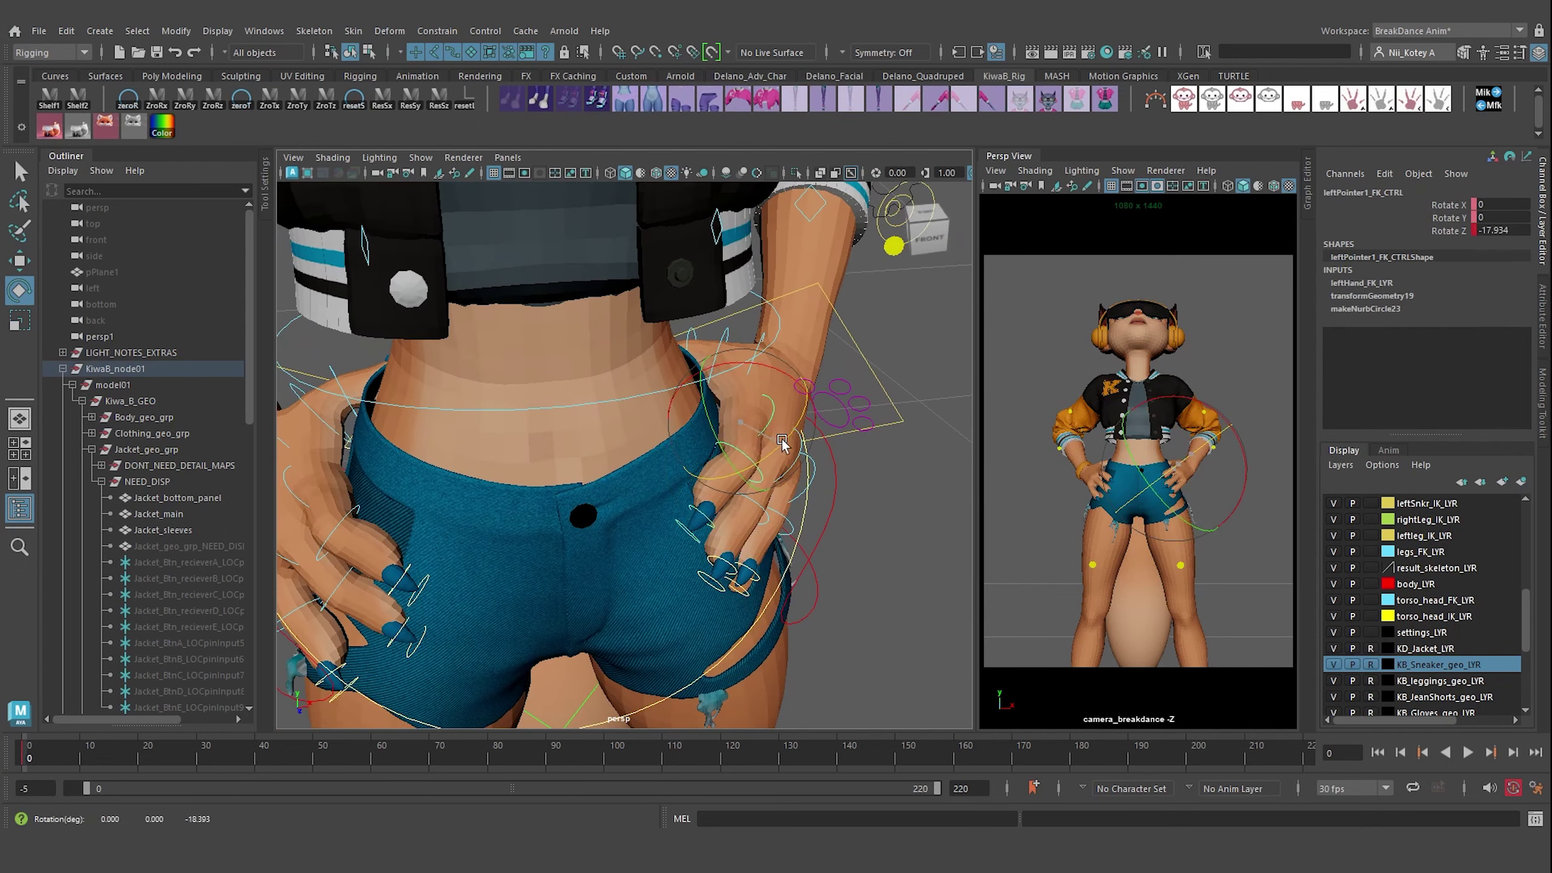
{"action": "left_click", "coordinate": [781, 439]}
{"action": "mouse_move", "coordinate": [768, 495]}
{"action": "left_mouse_down", "text": "alt"}
{"action": "mouse_move", "coordinate": [744, 475]}
{"action": "mouse_move", "coordinate": [747, 416]}
{"action": "mouse_move", "coordinate": [676, 464]}
{"action": "left_mouse_up", "text": "alt"}
{"action": "left_click", "coordinate": [748, 418]}
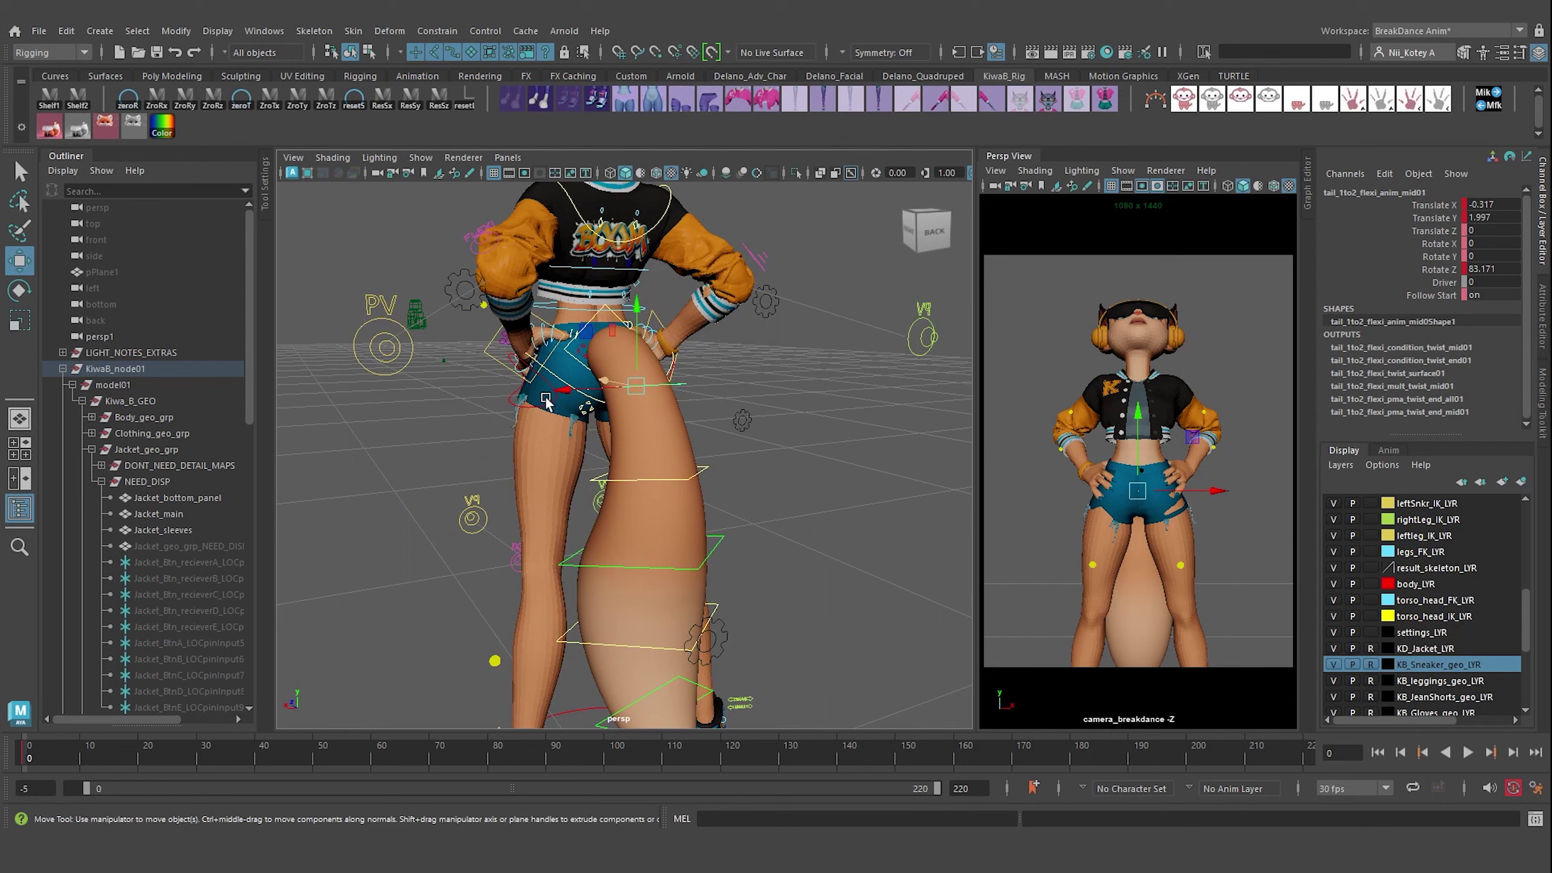
- Reshape the tail tip by moving its end flexi controls from a side view
{"action": "mouse_move", "coordinate": [710, 537]}
{"action": "left_mouse_down", "text": "alt"}
{"action": "mouse_move", "coordinate": [710, 502]}
{"action": "mouse_move", "coordinate": [693, 537]}
{"action": "mouse_move", "coordinate": [553, 624]}
{"action": "left_mouse_up", "text": "alt"}
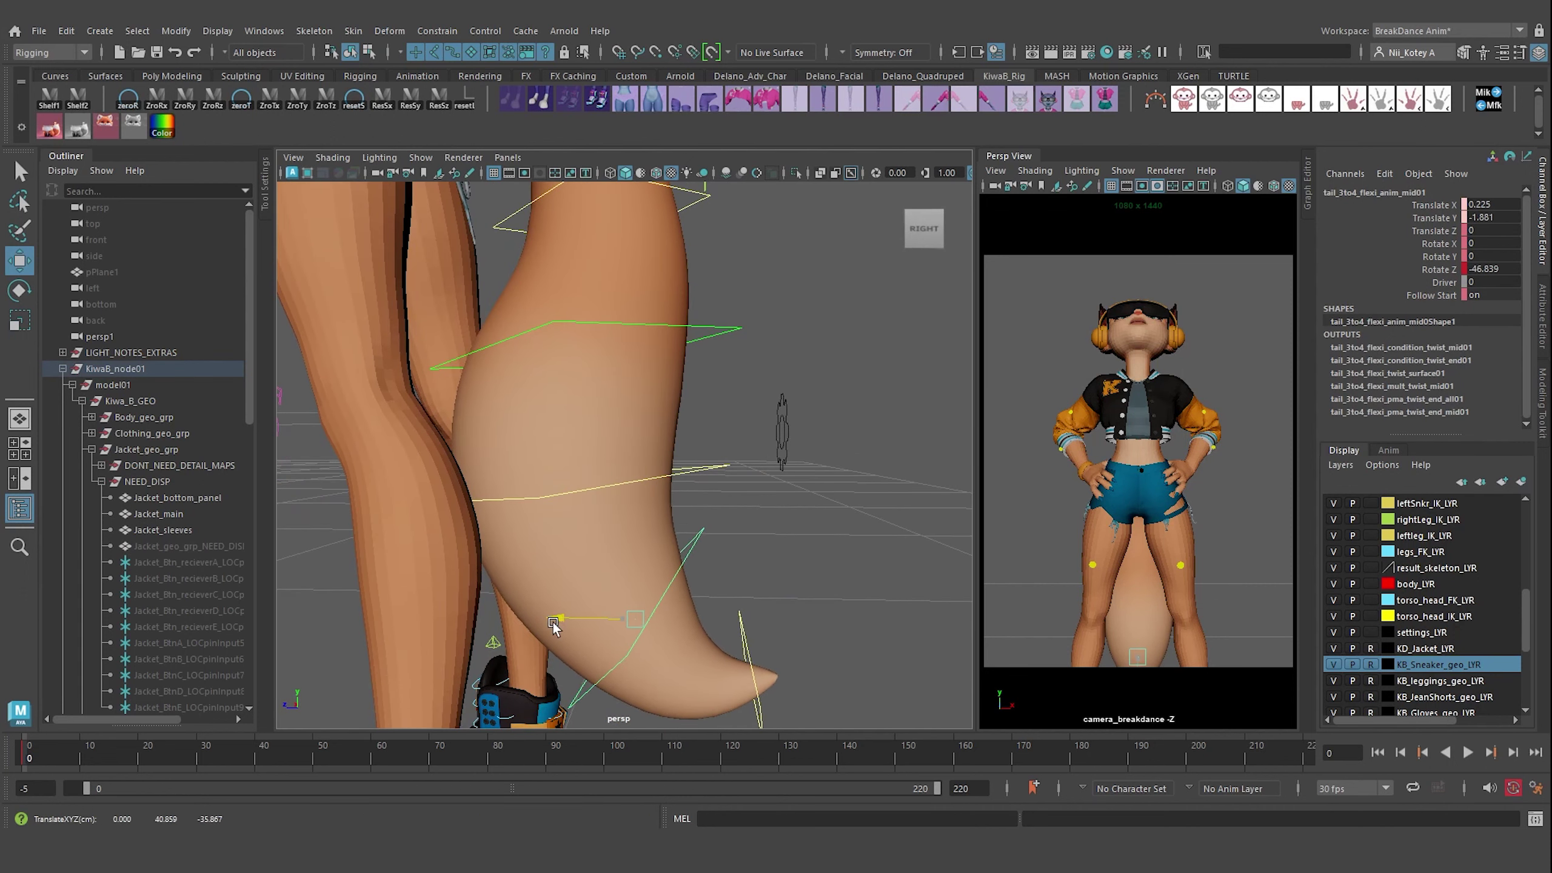
{"action": "left_click", "coordinate": [640, 683]}
{"action": "mouse_move", "coordinate": [641, 683]}
{"action": "left_mouse_down"}
{"action": "mouse_move", "coordinate": [692, 694]}
{"action": "mouse_move", "coordinate": [704, 516]}
{"action": "left_mouse_up"}
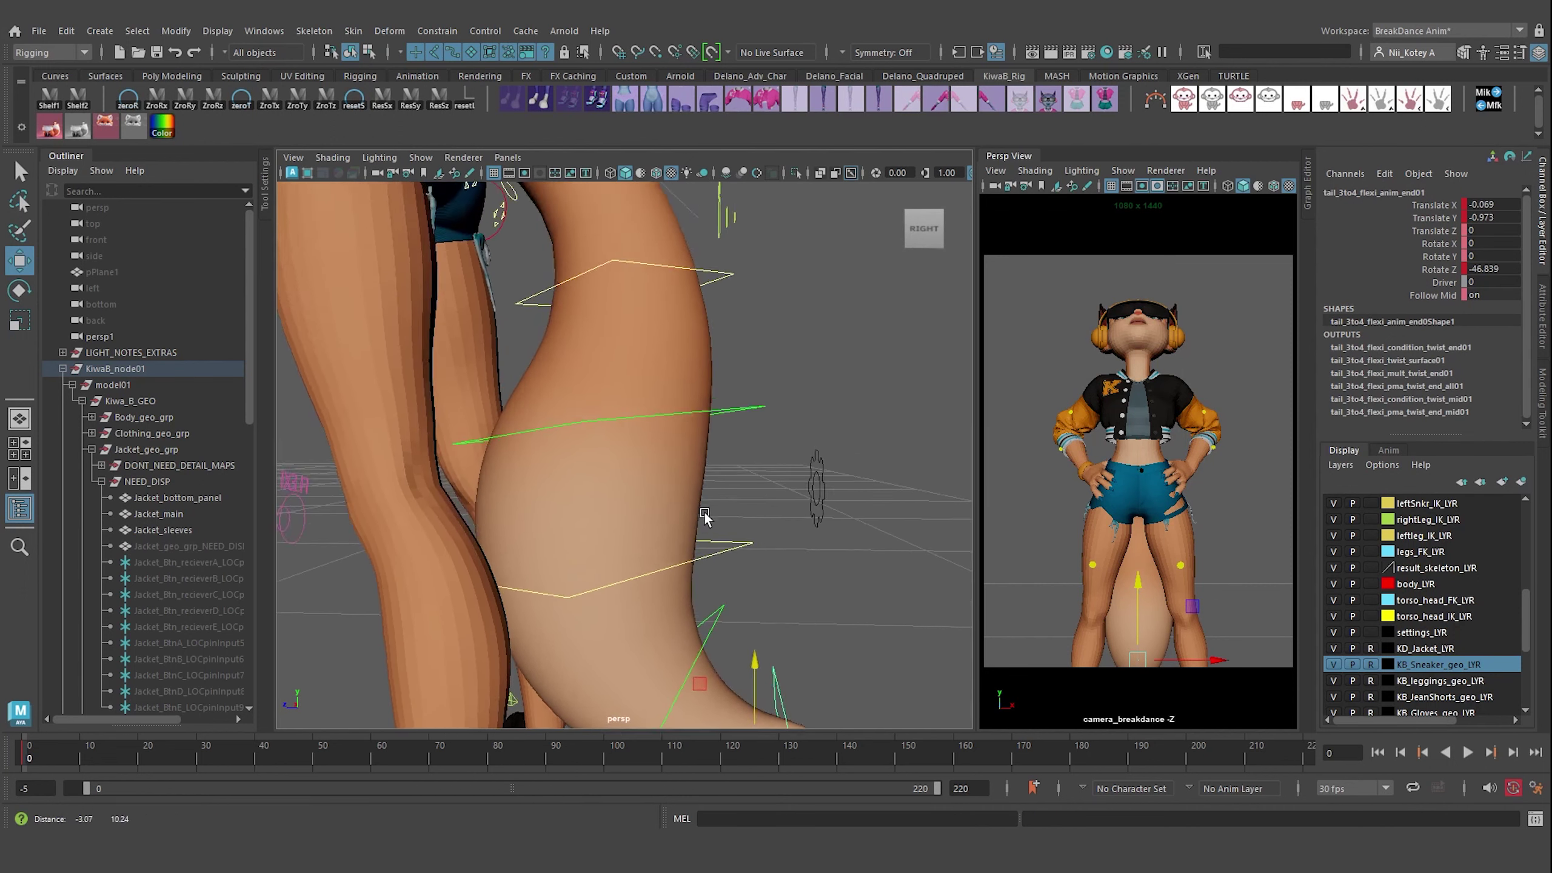
{"action": "scroll", "coordinate": [704, 517], "scroll_direction": "down", "scroll_amount": 5}
{"action": "left_click", "coordinate": [690, 430]}
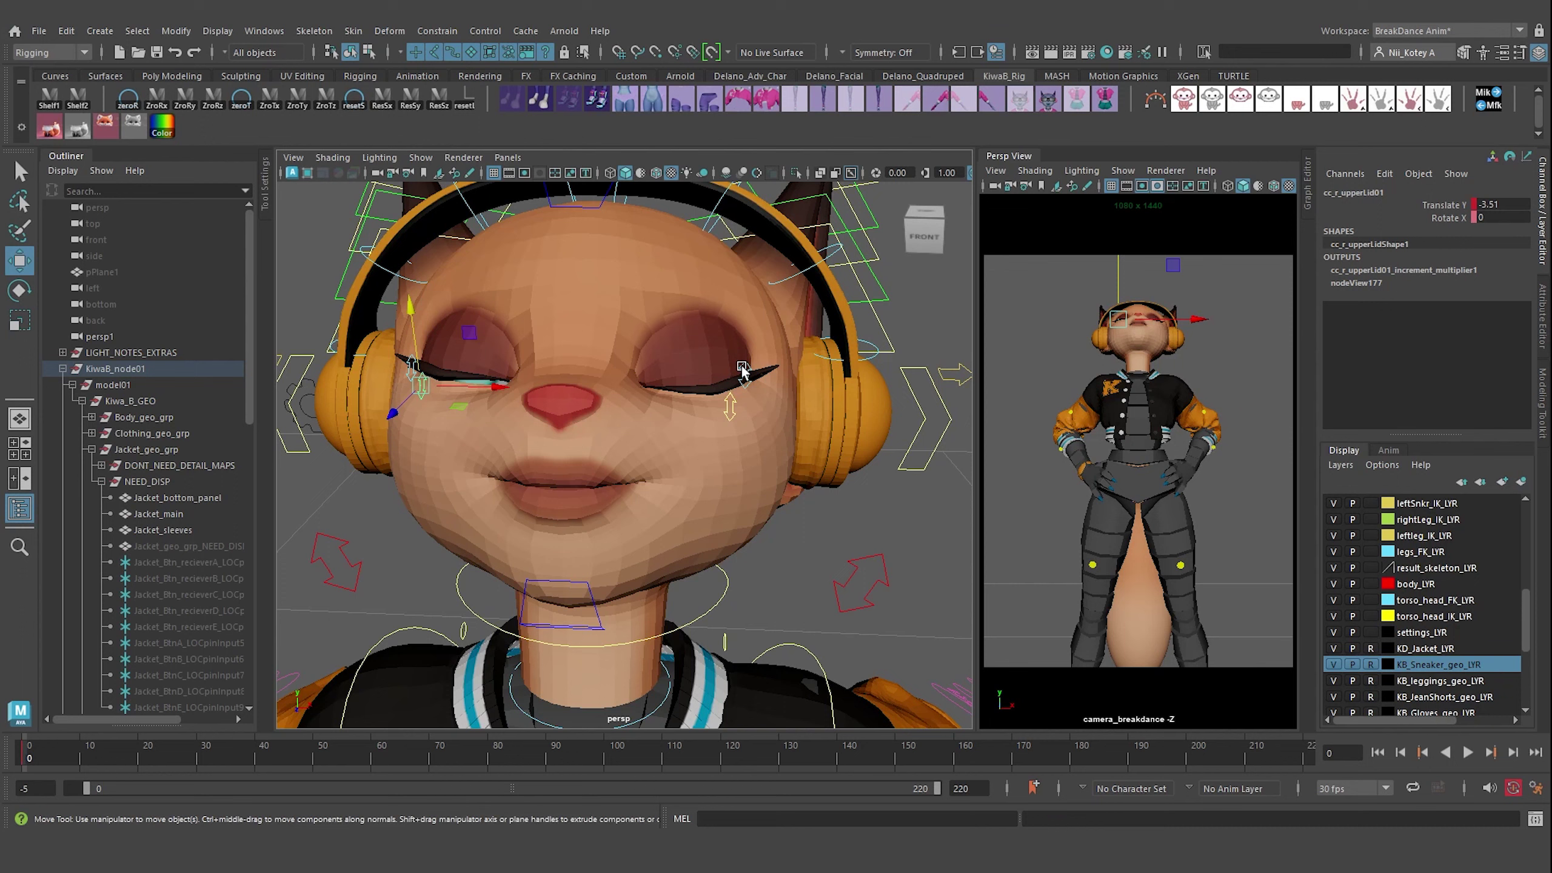
- Adjust the eyelid controls to close the eyes, open Rotate settings, and view the head's side
{"action": "left_click", "coordinate": [756, 409]}
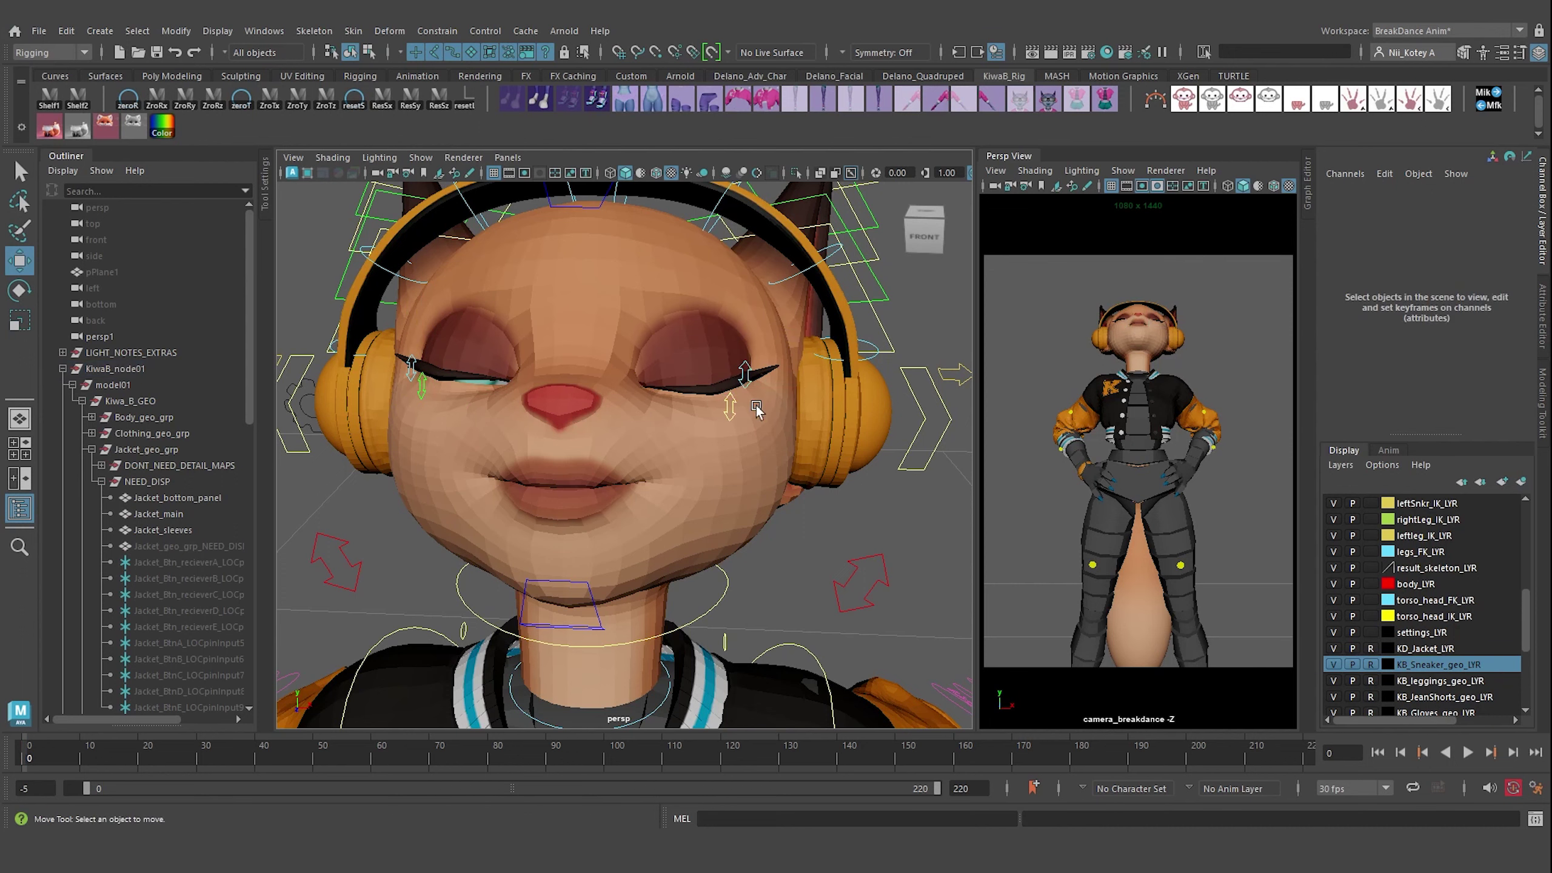
{"action": "scroll", "coordinate": [707, 362], "scroll_direction": "up", "scroll_amount": 3}
{"action": "mouse_move", "coordinate": [837, 243]}
{"action": "left_mouse_down"}
{"action": "mouse_move", "coordinate": [600, 318]}
{"action": "mouse_move", "coordinate": [587, 287]}
{"action": "left_mouse_up"}
{"action": "left_click", "coordinate": [574, 305]}
{"action": "double_click", "coordinate": [19, 290]}
{"action": "left_click_drag", "start_coordinate": [794, 550], "coordinate": [901, 575], "text": "alt"}
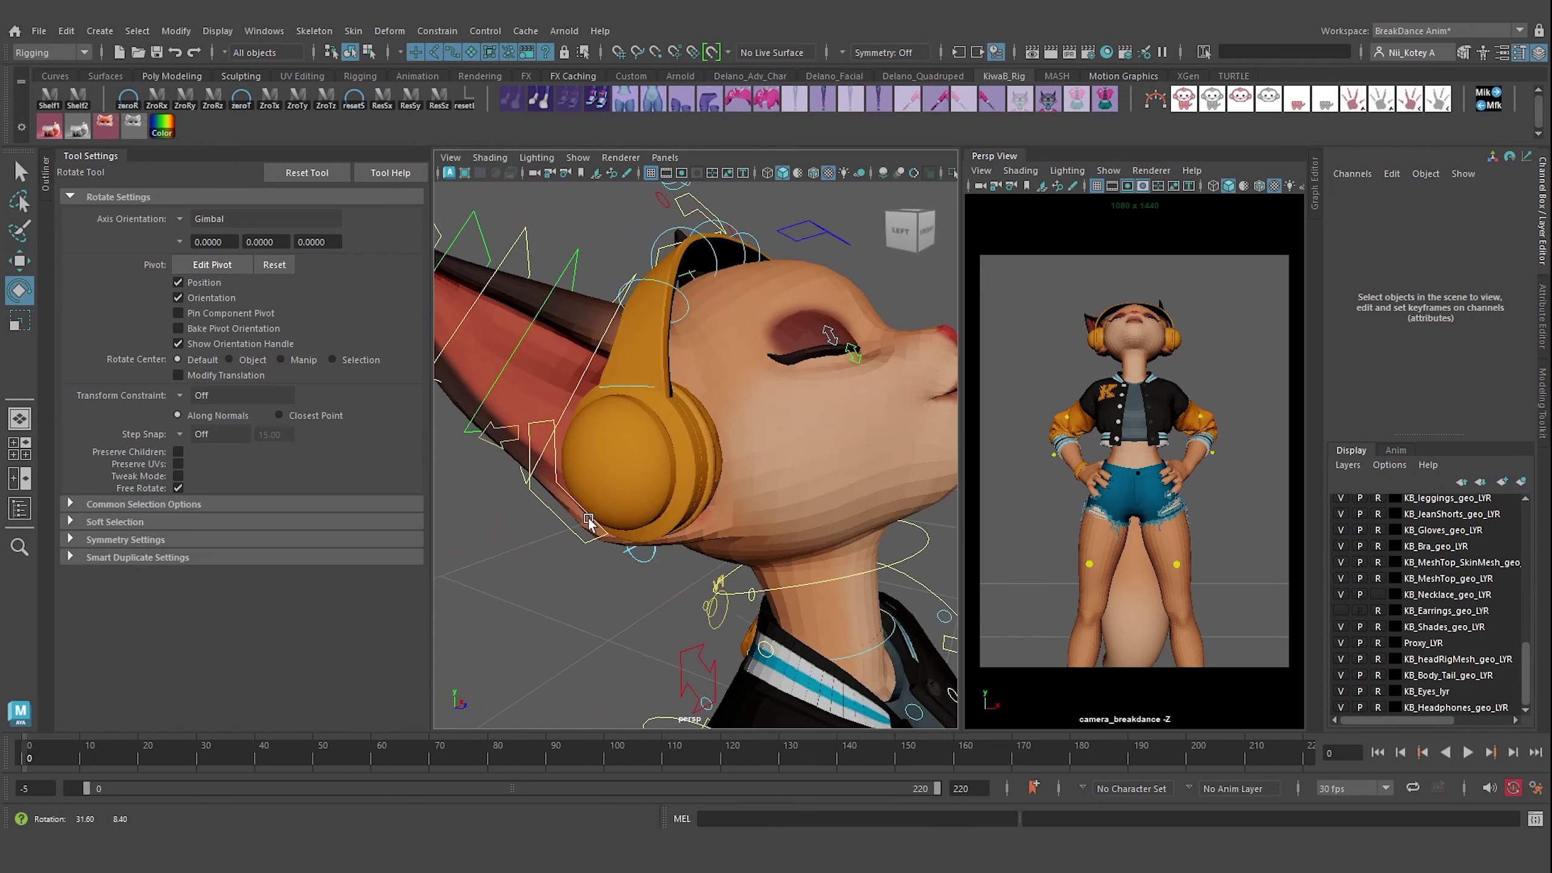
- Switch the body's render detail level, return to frame 0, and orbit to the head's left side
{"action": "left_click", "coordinate": [901, 575]}
{"action": "left_click", "coordinate": [187, 758]}
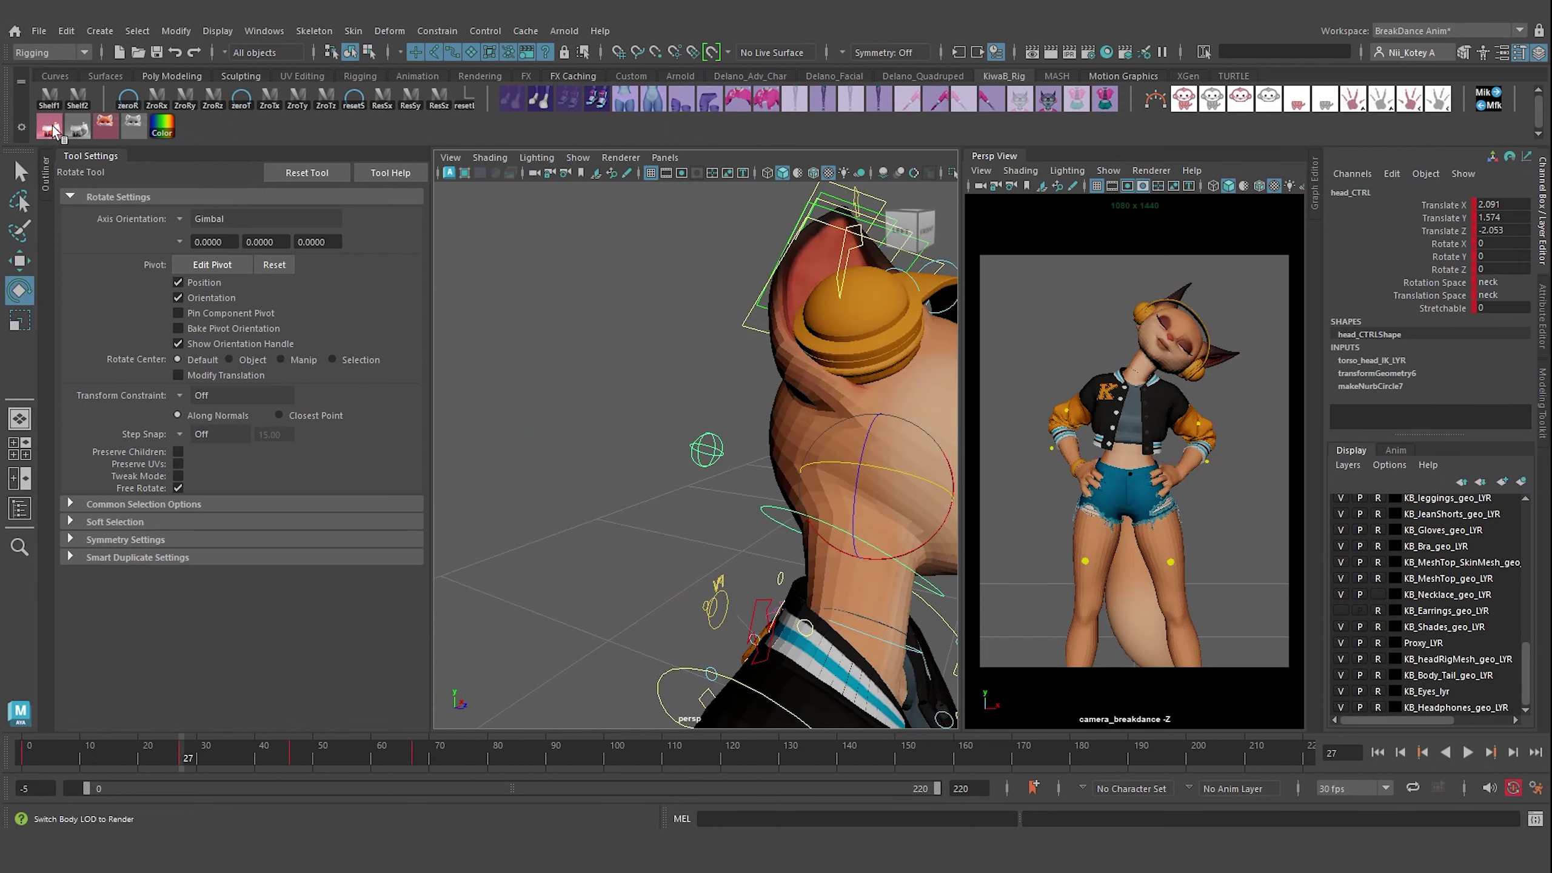
{"action": "left_click", "coordinate": [131, 125]}
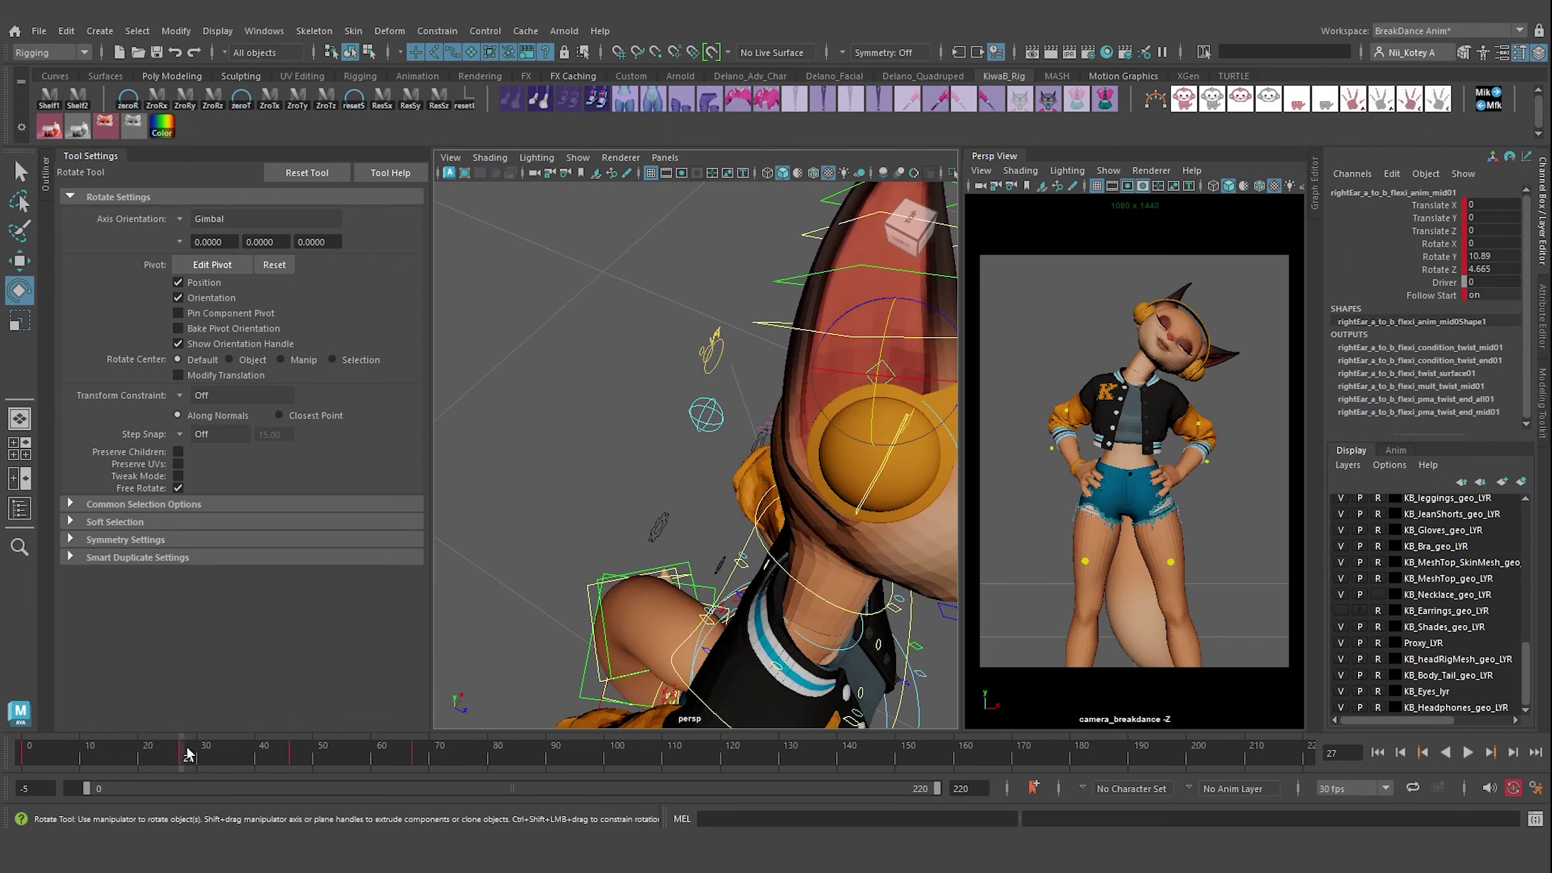
{"action": "left_click_drag", "start_coordinate": [187, 752], "coordinate": [29, 751]}
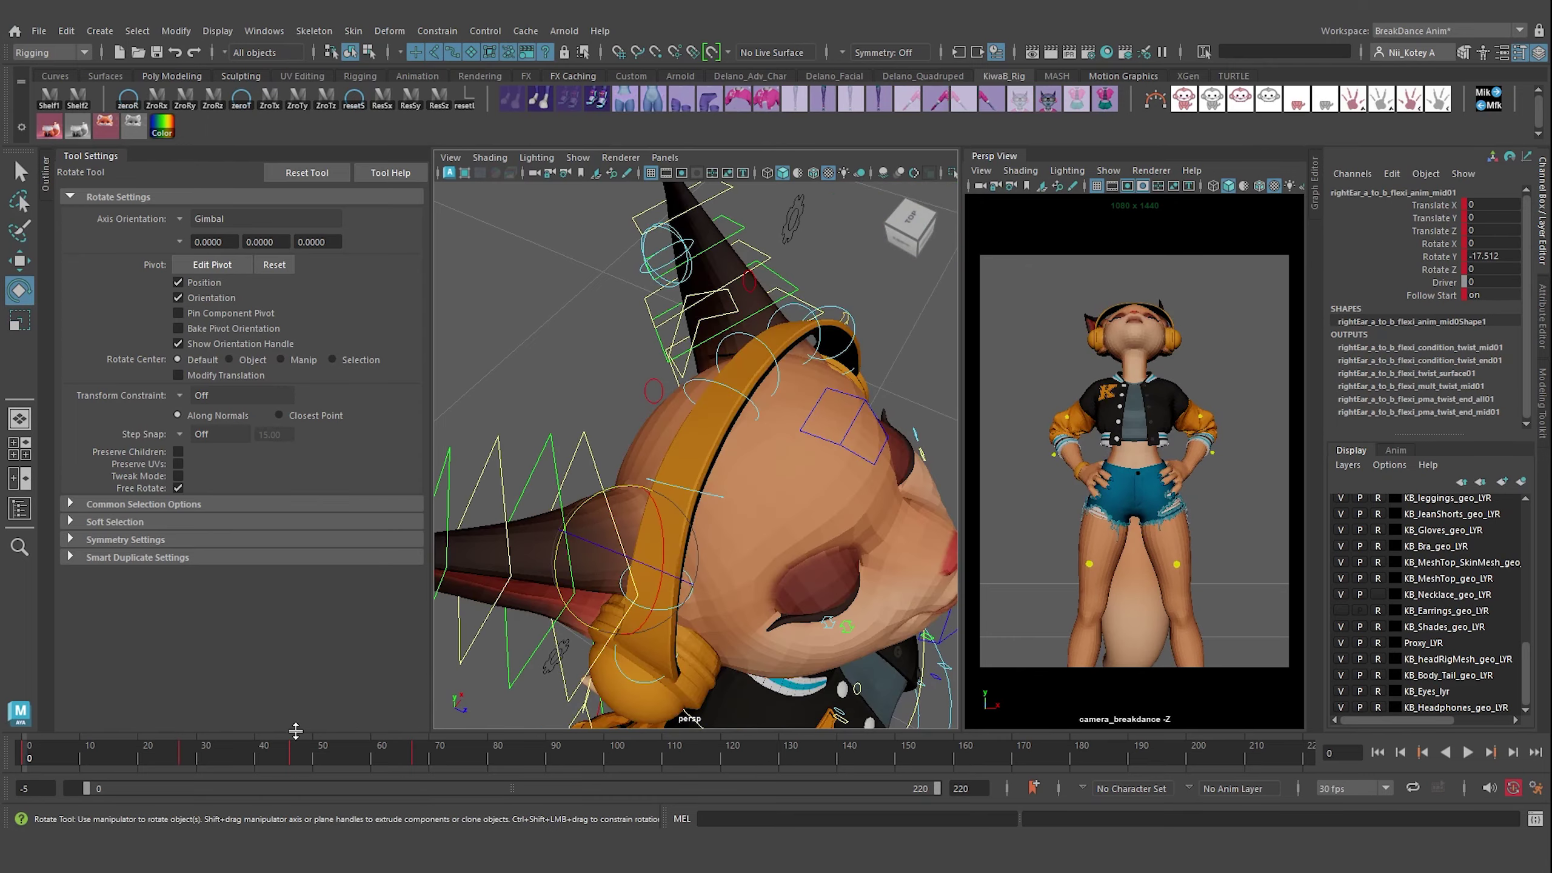
{"action": "mouse_move", "coordinate": [703, 464]}
{"action": "left_mouse_down", "text": "alt"}
{"action": "mouse_move", "coordinate": [616, 484]}
{"action": "mouse_move", "coordinate": [666, 467]}
{"action": "mouse_move", "coordinate": [637, 451]}
{"action": "left_mouse_up", "text": "alt"}
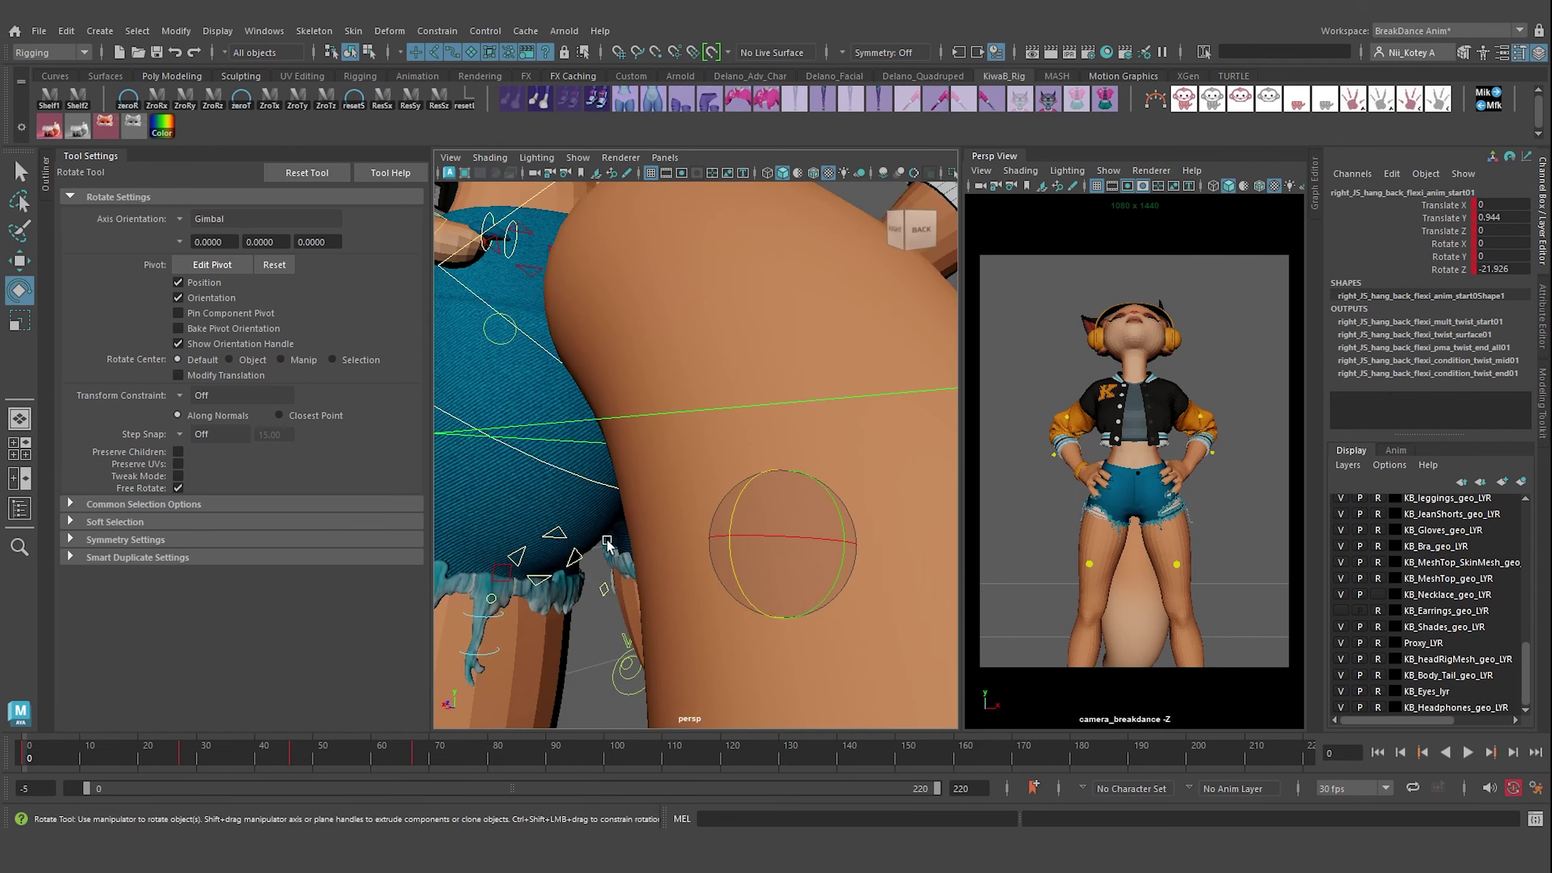
- Rotate left_JS_hang_back_root_CTRL to 12.925 in Z and save the scene
{"action": "mouse_move", "coordinate": [611, 489]}
{"action": "left_mouse_down", "text": "alt"}
{"action": "mouse_move", "coordinate": [508, 557]}
{"action": "mouse_move", "coordinate": [794, 538]}
{"action": "left_mouse_up", "text": "alt"}
{"action": "key", "text": "q"}
{"action": "key", "text": "ctrl+s"}
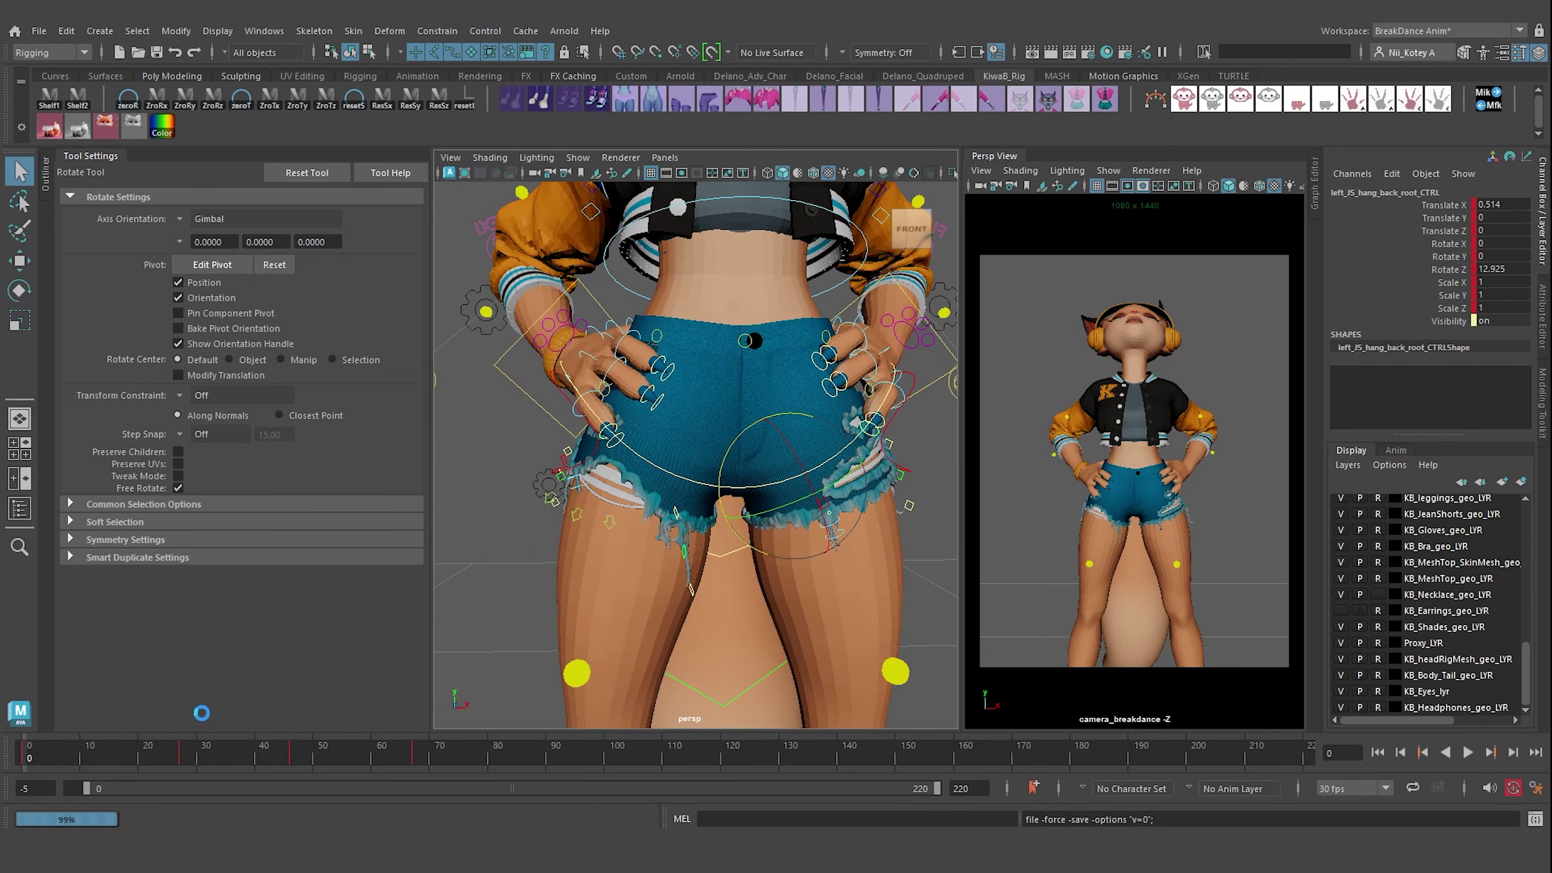
{"action": "left_click", "coordinate": [184, 753]}
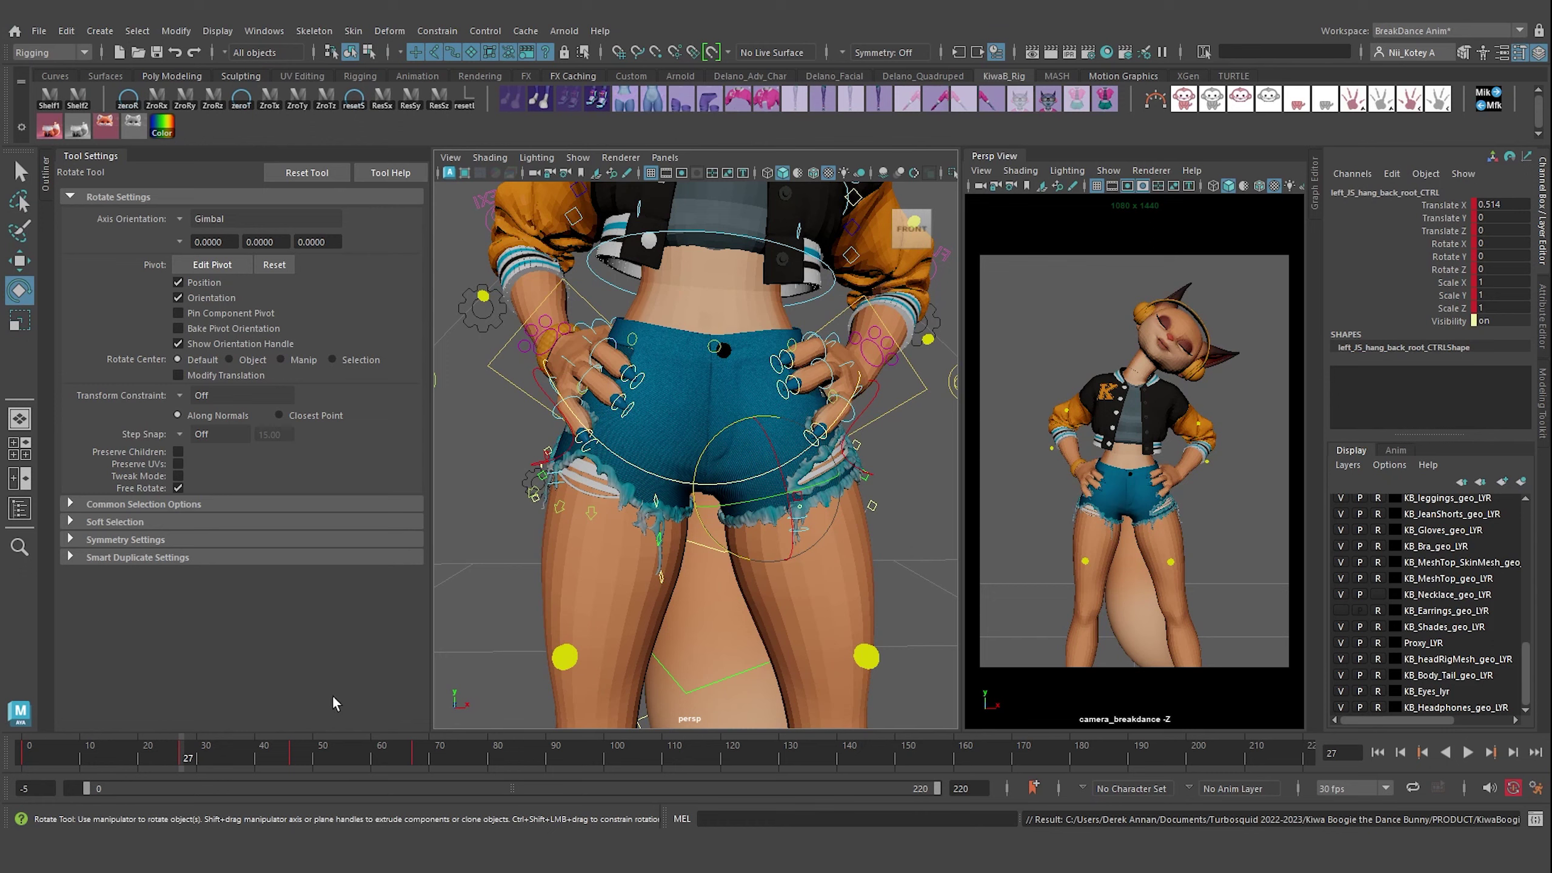
- At frame 27, rotate the front fringe flexi and root controls on the shorts
{"action": "scroll", "coordinate": [672, 428], "scroll_direction": "up", "scroll_amount": 3}
{"action": "left_click", "coordinate": [621, 474]}
{"action": "mouse_move", "coordinate": [635, 470]}
{"action": "left_mouse_down"}
{"action": "mouse_move", "coordinate": [602, 504]}
{"action": "mouse_move", "coordinate": [602, 452]}
{"action": "left_mouse_up"}
{"action": "left_click", "coordinate": [862, 531]}
{"action": "left_click", "coordinate": [602, 452]}
{"action": "scroll", "coordinate": [602, 453], "scroll_direction": "down", "scroll_amount": 5}
- Save the scene and step forward to the key at frame 46
{"action": "key", "text": "ctrl+s"}
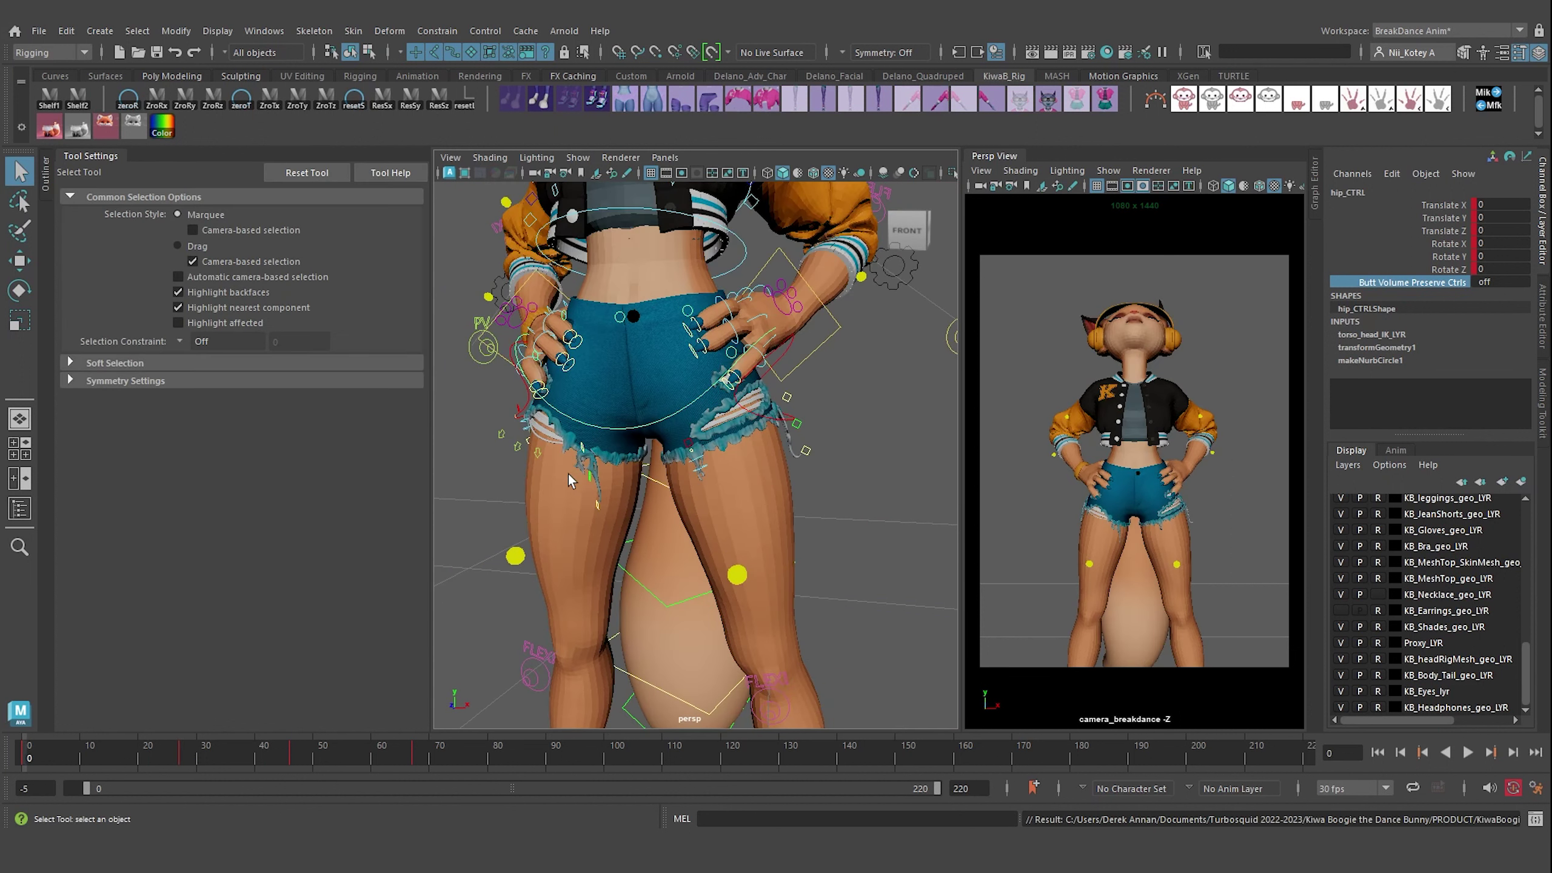
{"action": "key", "text": "period"}
{"action": "key", "text": "comma"}
{"action": "key", "text": "period"}
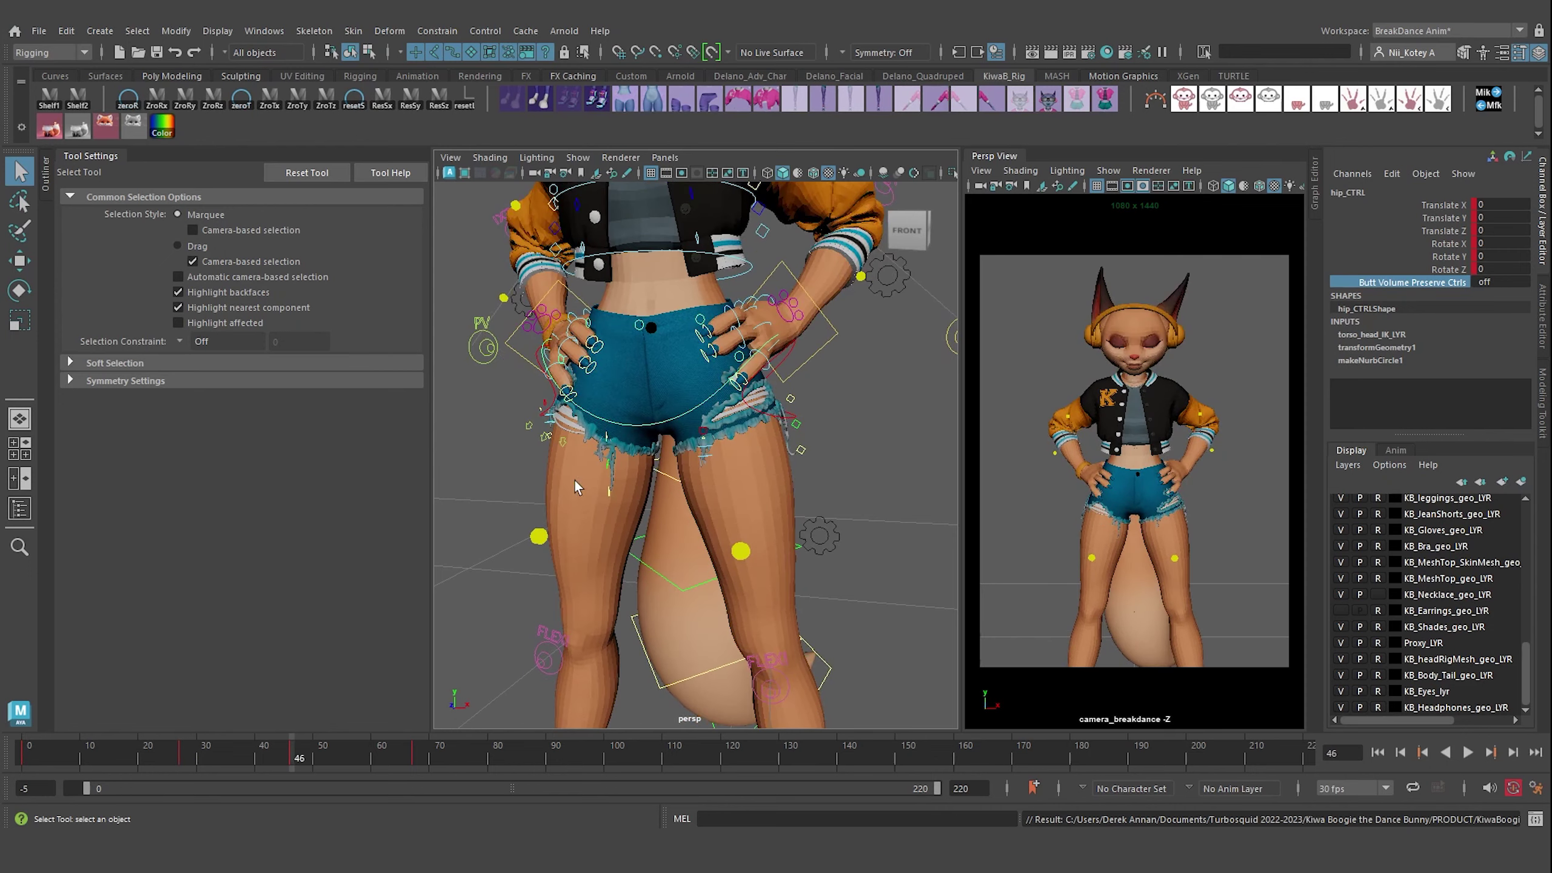
- At frame 46, swing the left front fringe strand on Z
{"action": "scroll", "coordinate": [575, 480], "scroll_direction": "up", "scroll_amount": 3}
{"action": "left_click", "coordinate": [520, 385]}
{"action": "key", "text": "e"}
{"action": "left_click", "coordinate": [721, 417]}
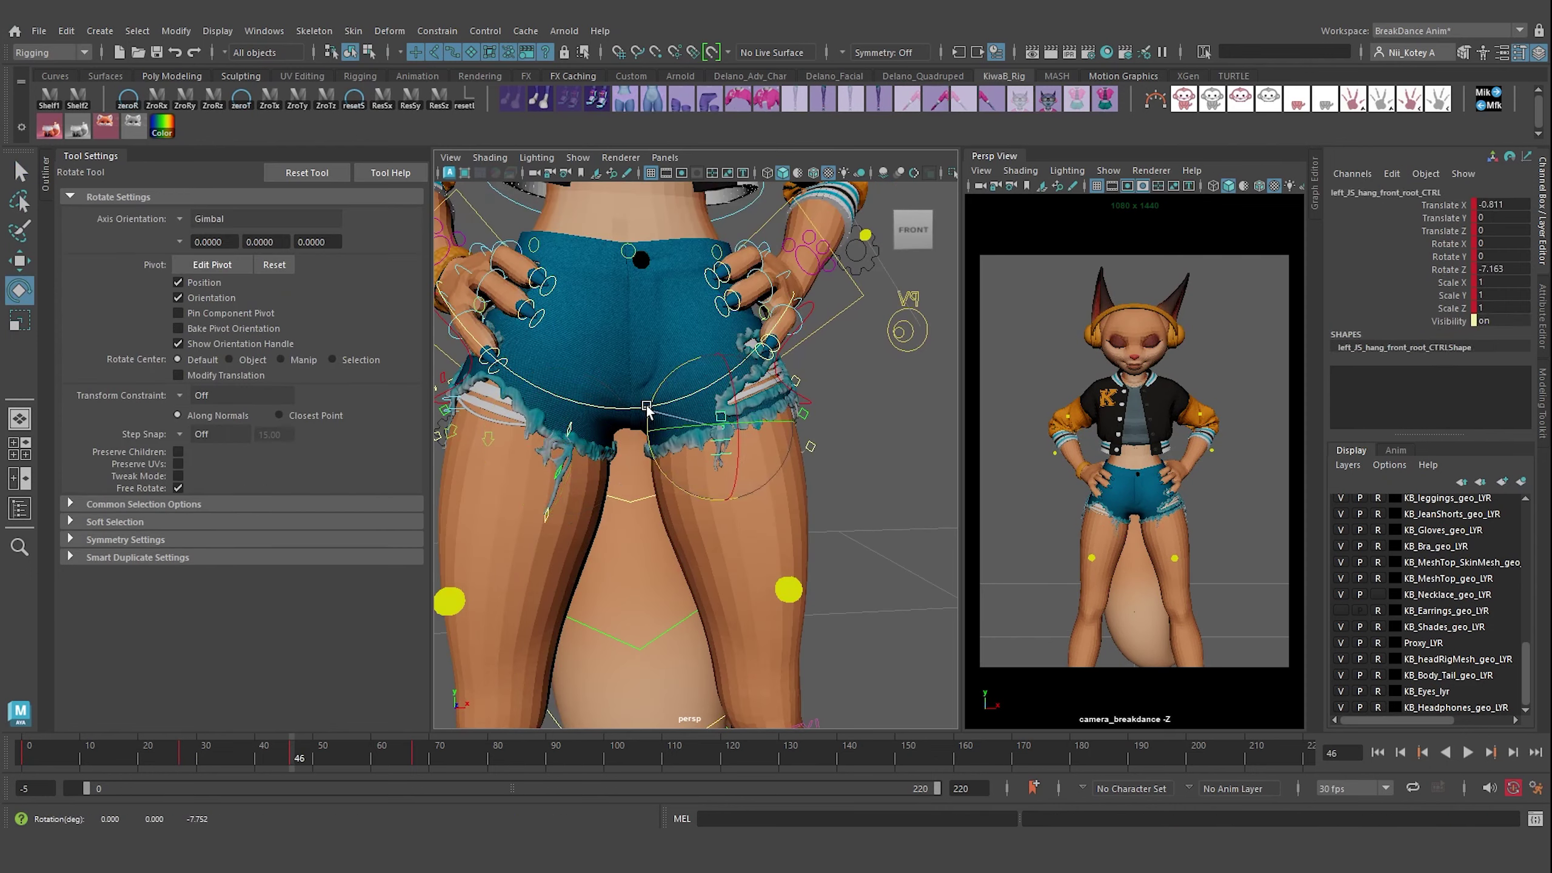
{"action": "mouse_move", "coordinate": [722, 417]}
{"action": "left_mouse_down", "text": "alt"}
{"action": "mouse_move", "coordinate": [522, 393]}
{"action": "mouse_move", "coordinate": [635, 447]}
{"action": "left_mouse_up", "text": "alt"}
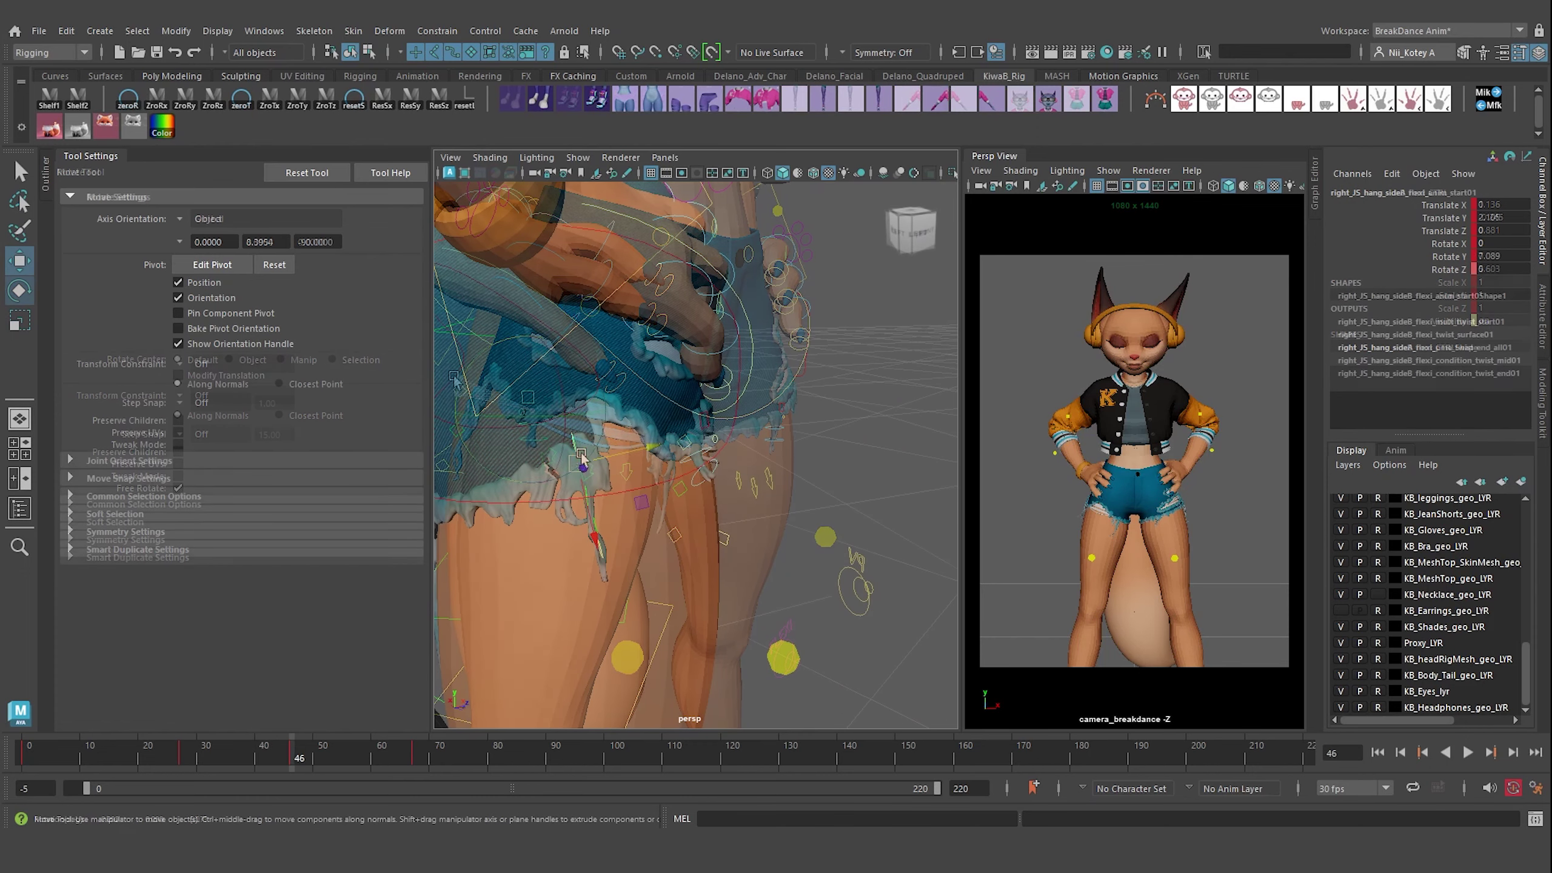
- Rotate the back fringe flexi end control to 21.428 on Z
{"action": "scroll", "coordinate": [635, 448], "scroll_direction": "up", "scroll_amount": 3}
{"action": "left_click", "coordinate": [706, 486]}
{"action": "key", "text": "w"}
{"action": "left_click_drag", "start_coordinate": [705, 487], "coordinate": [667, 420], "text": "alt"}
{"action": "left_click", "coordinate": [706, 607]}
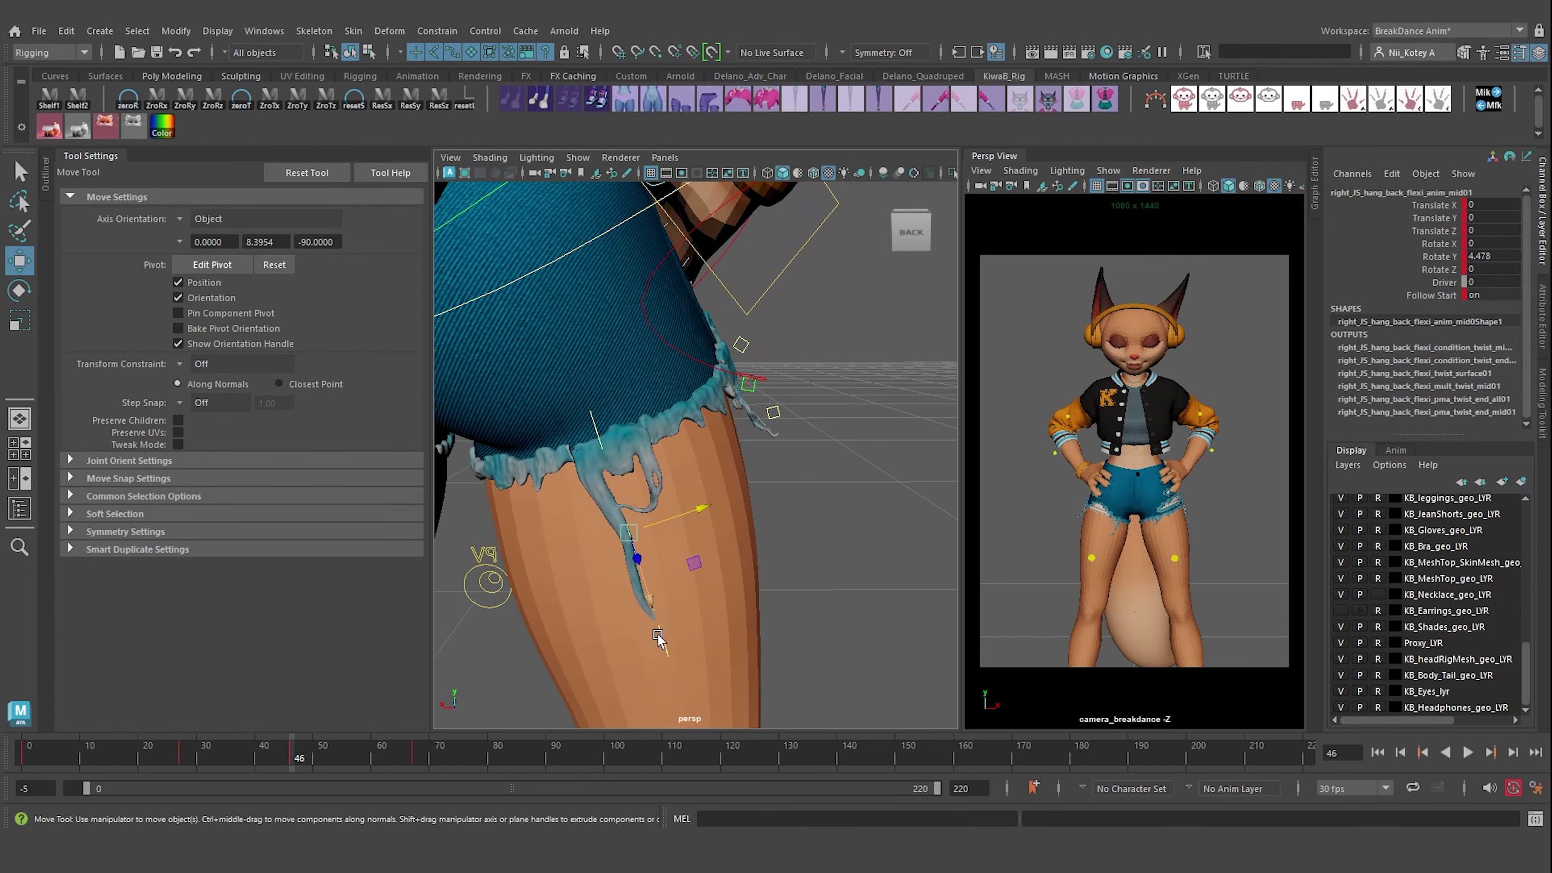
{"action": "key", "text": "e"}
{"action": "left_click_drag", "start_coordinate": [637, 524], "coordinate": [606, 521]}
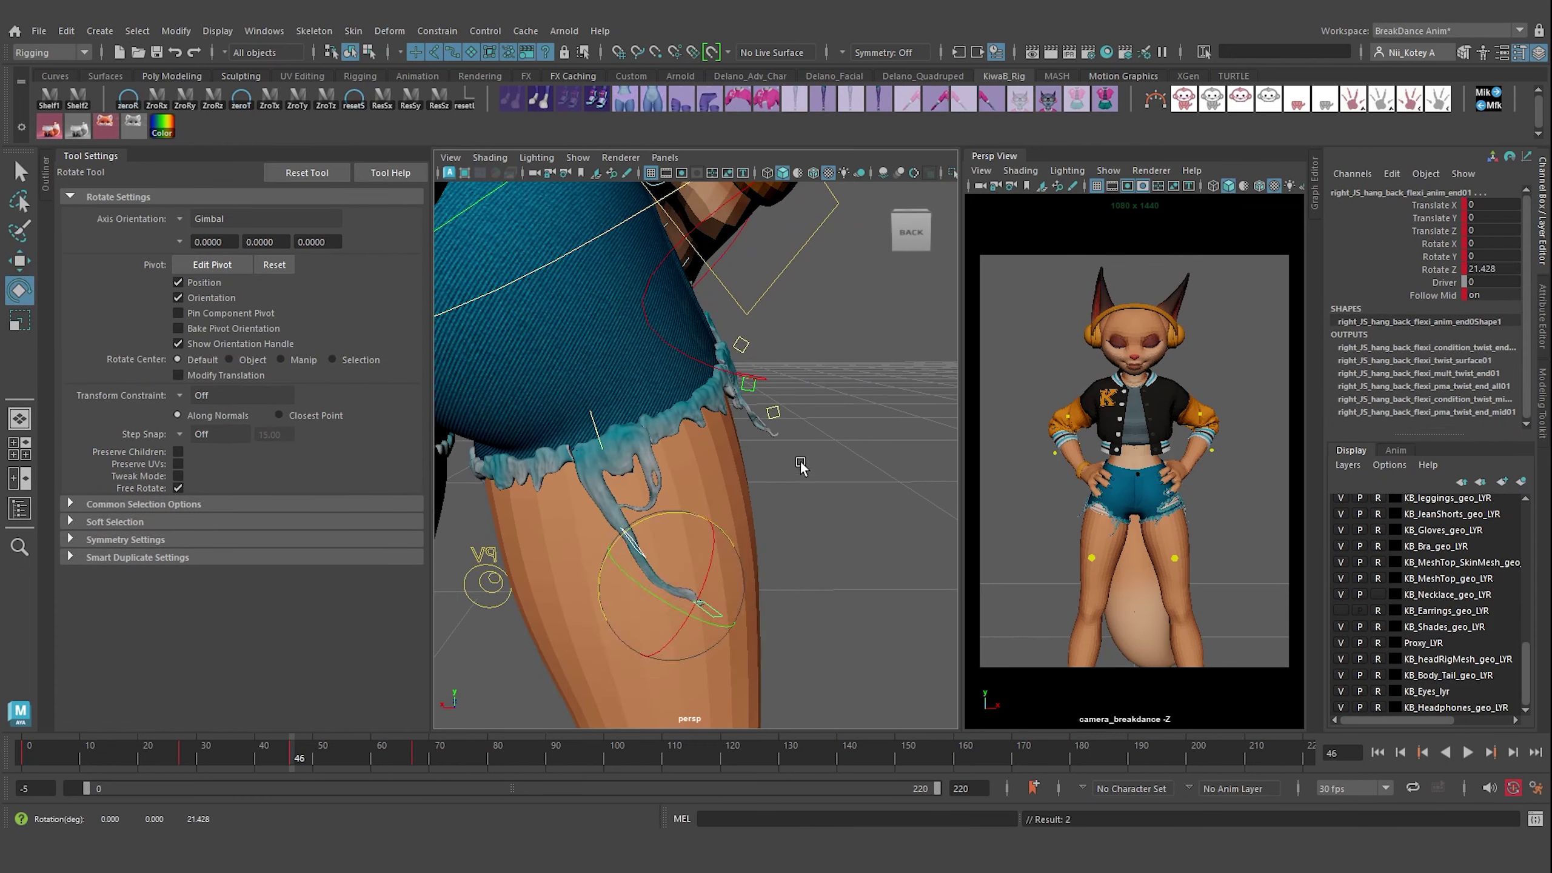
- Rotate the left back fringe FK control to 14.808 on Z
{"action": "left_click", "coordinate": [654, 463]}
{"action": "scroll", "coordinate": [636, 472], "scroll_direction": "down", "scroll_amount": 3}
{"action": "scroll", "coordinate": [636, 472], "scroll_direction": "up", "scroll_amount": 5}
{"action": "scroll", "coordinate": [757, 491], "scroll_direction": "down", "scroll_amount": 2}
{"action": "left_click", "coordinate": [756, 490]}
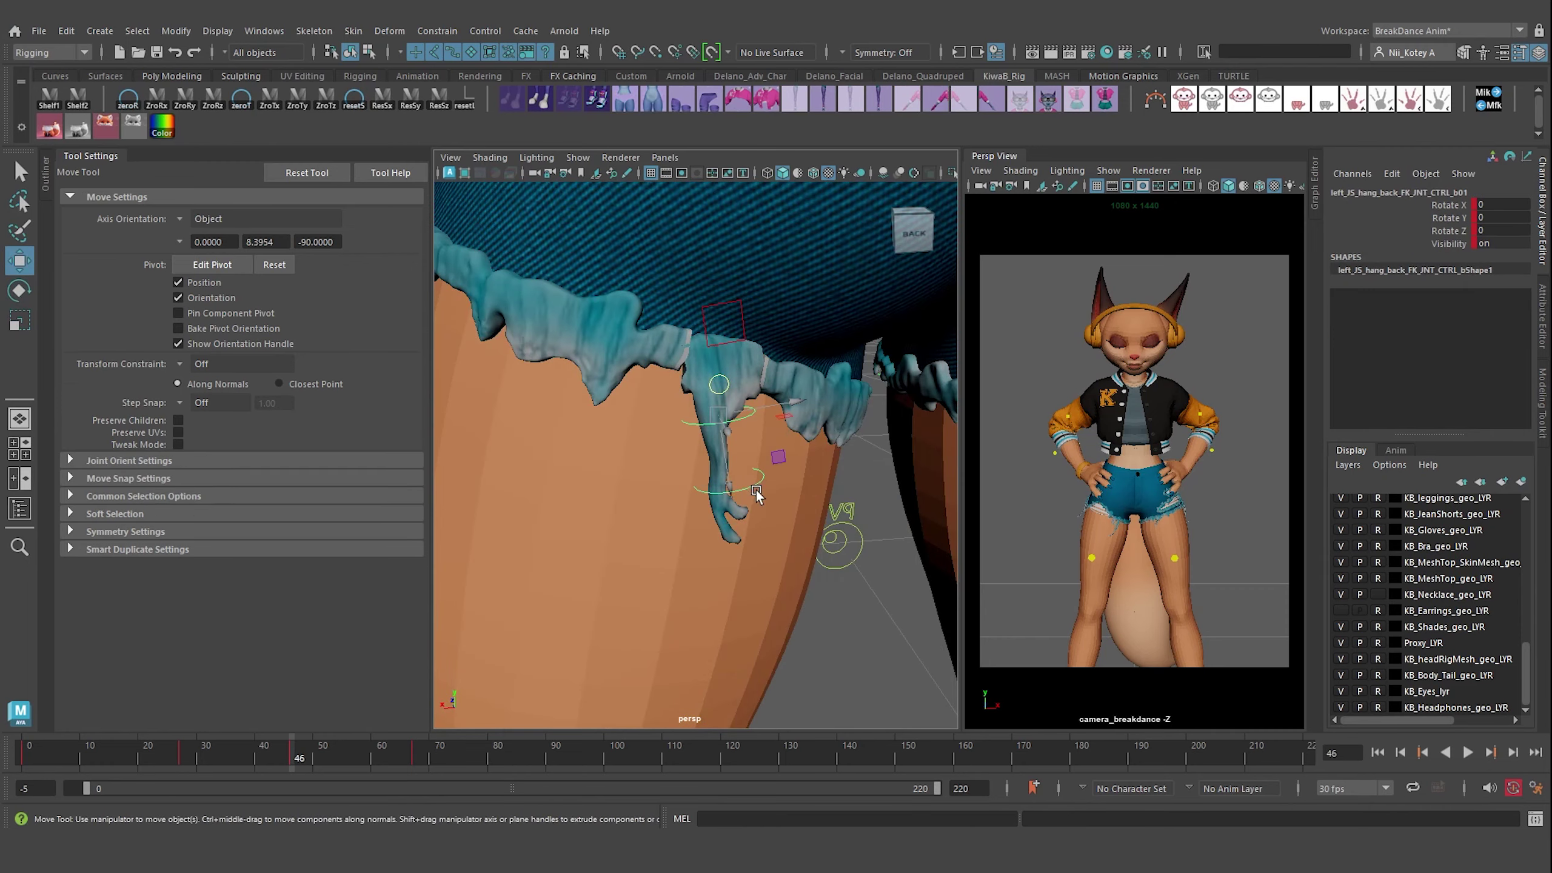
{"action": "mouse_move", "coordinate": [685, 410]}
{"action": "left_mouse_down"}
{"action": "mouse_move", "coordinate": [667, 439]}
{"action": "mouse_move", "coordinate": [740, 445]}
{"action": "left_mouse_up"}
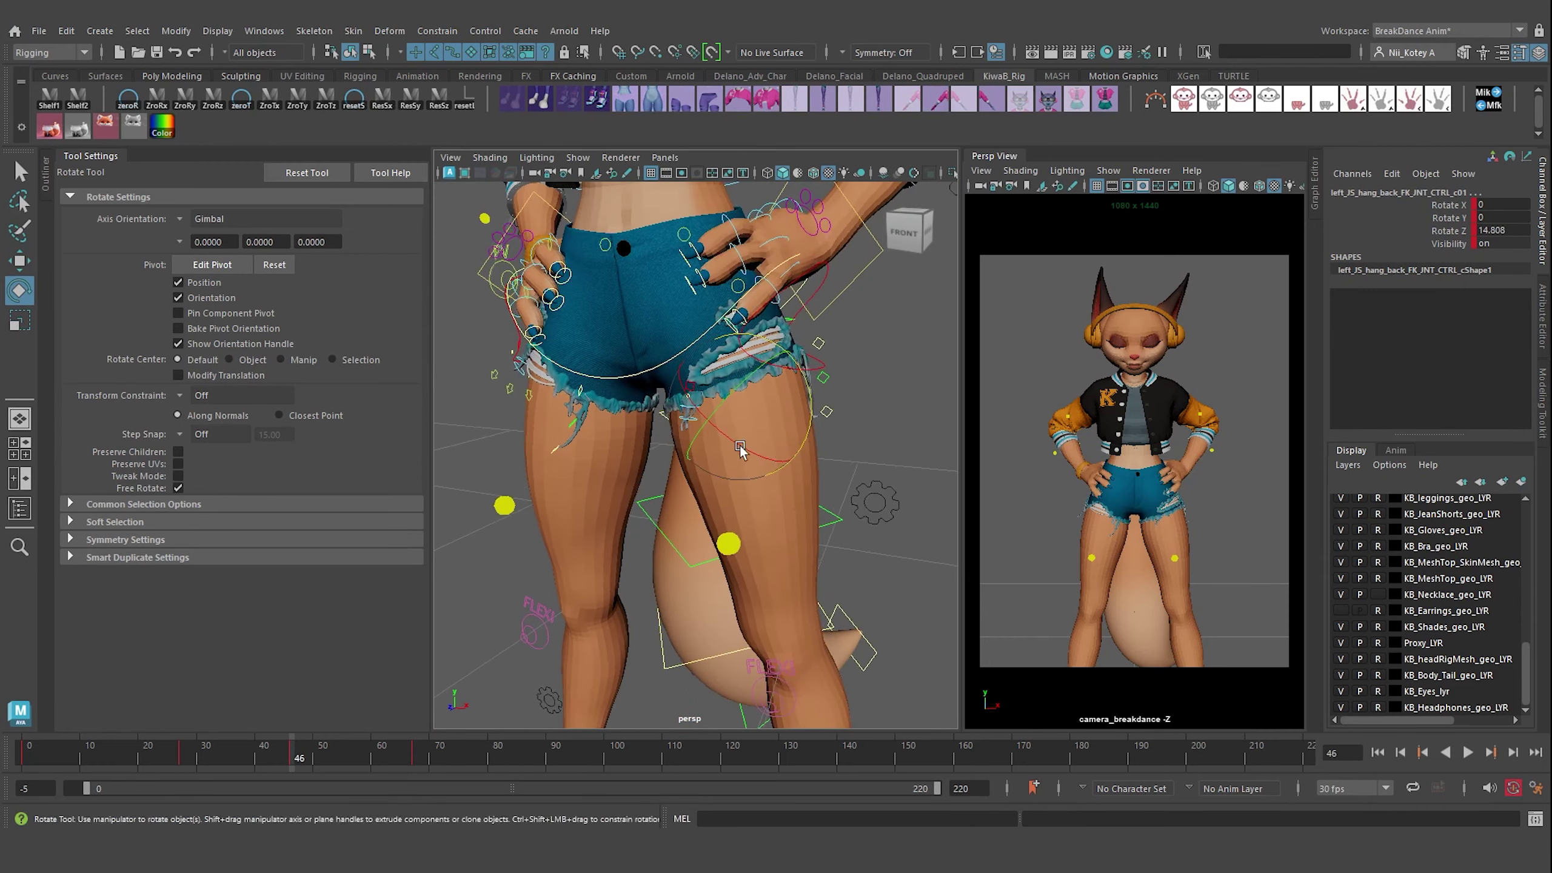
{"action": "scroll", "coordinate": [697, 437], "scroll_direction": "up", "scroll_amount": 2}
{"action": "scroll", "coordinate": [655, 431], "scroll_direction": "up", "scroll_amount": 2}
- At frame 67, rotate the left side fringe end control to -12.559 on Y
{"action": "key", "text": "period"}
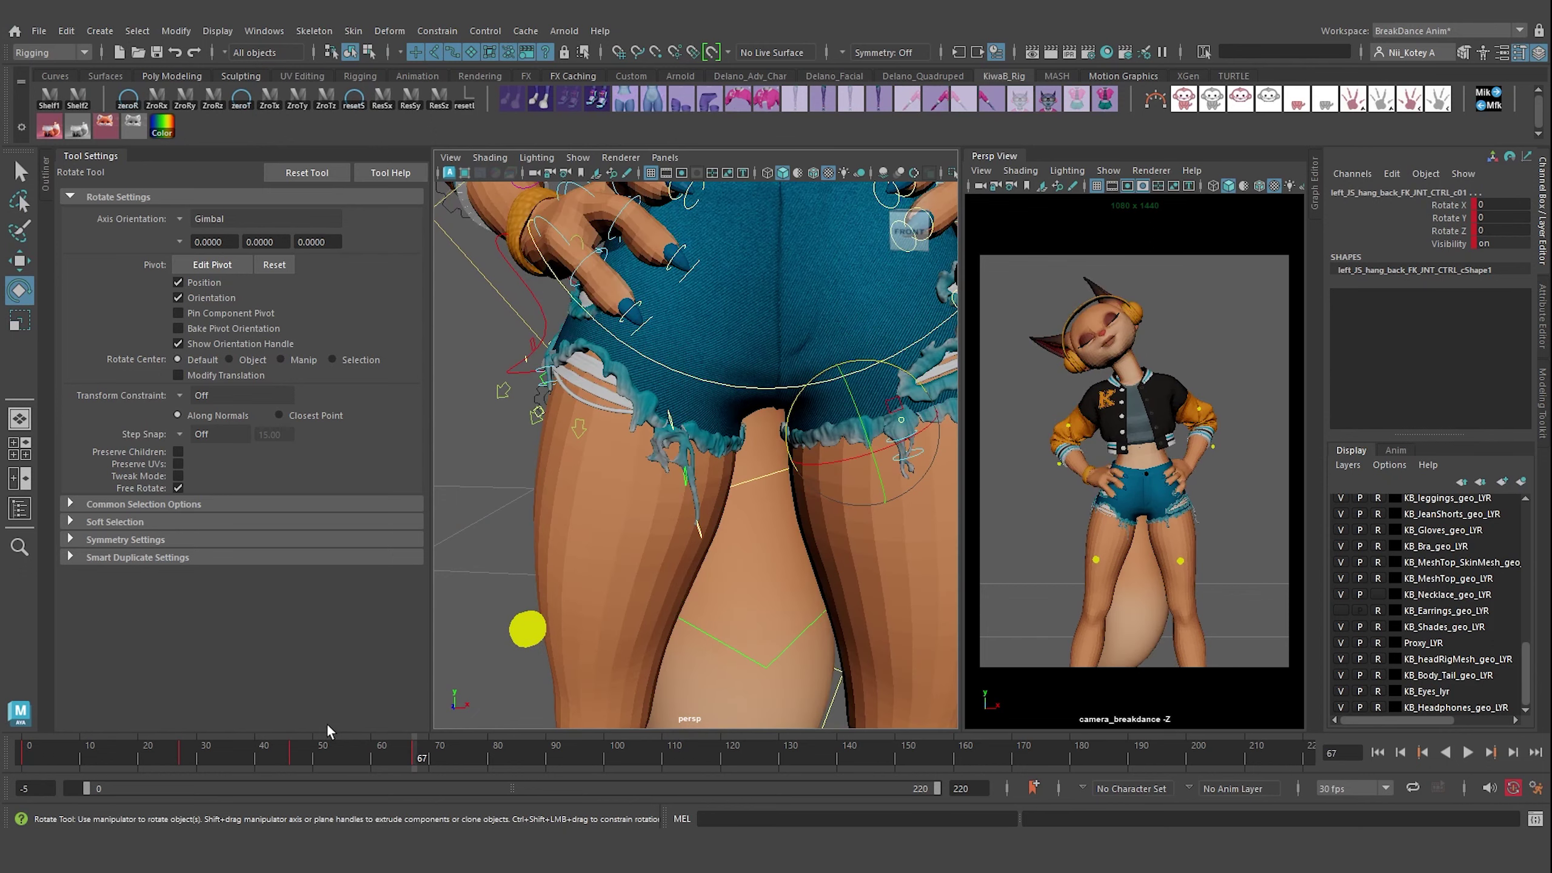
{"action": "scroll", "coordinate": [674, 449], "scroll_direction": "up", "scroll_amount": 2}
{"action": "scroll", "coordinate": [640, 524], "scroll_direction": "up", "scroll_amount": 2}
{"action": "left_click", "coordinate": [640, 523]}
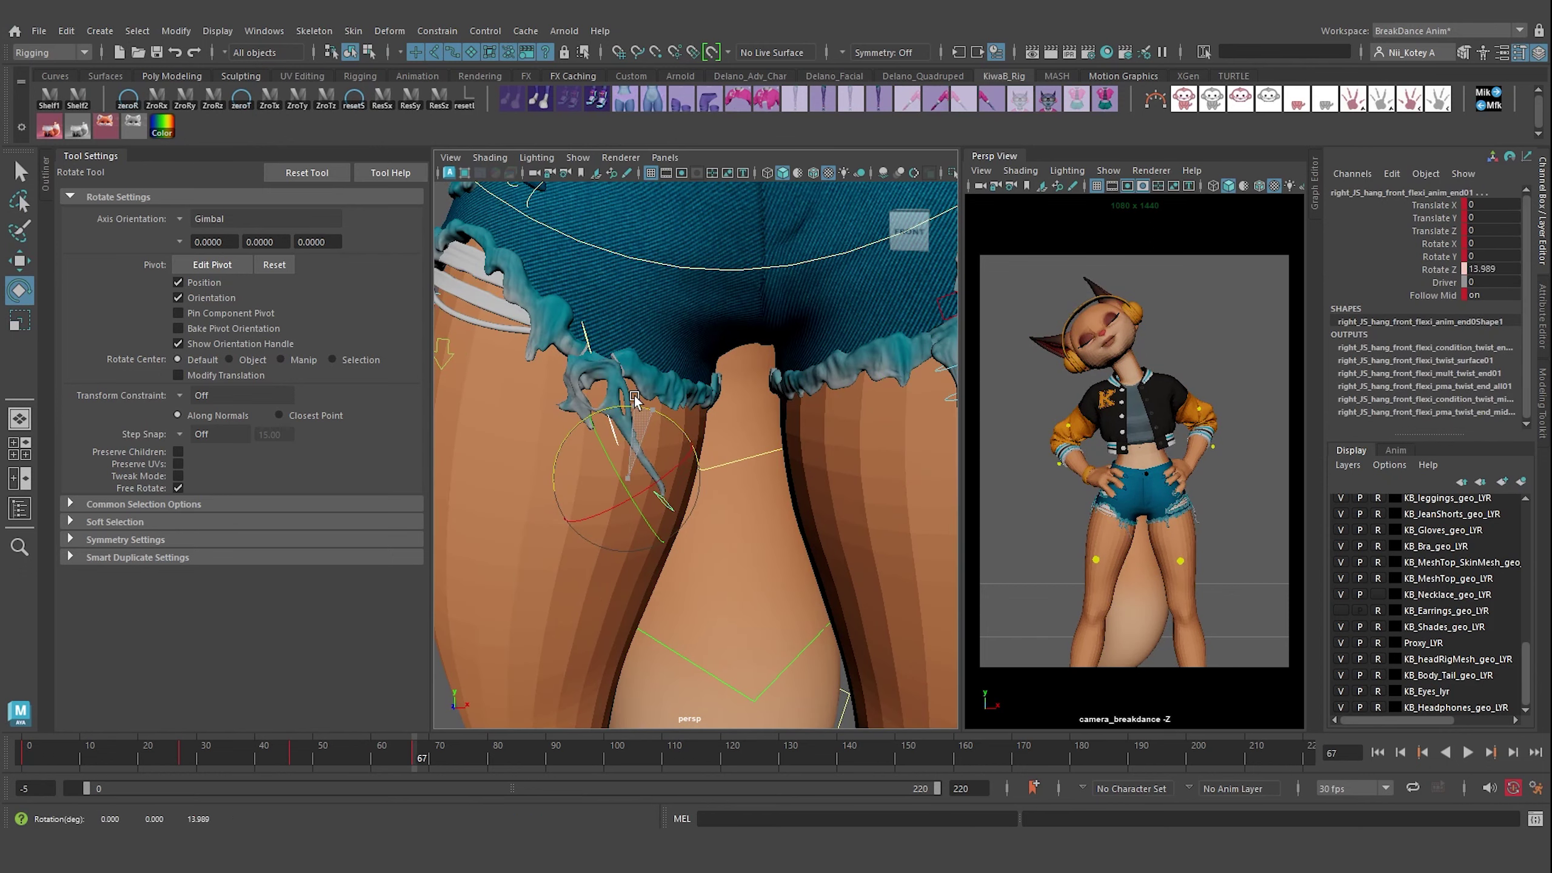
{"action": "scroll", "coordinate": [698, 383], "scroll_direction": "down", "scroll_amount": 2}
{"action": "left_click", "coordinate": [749, 398]}
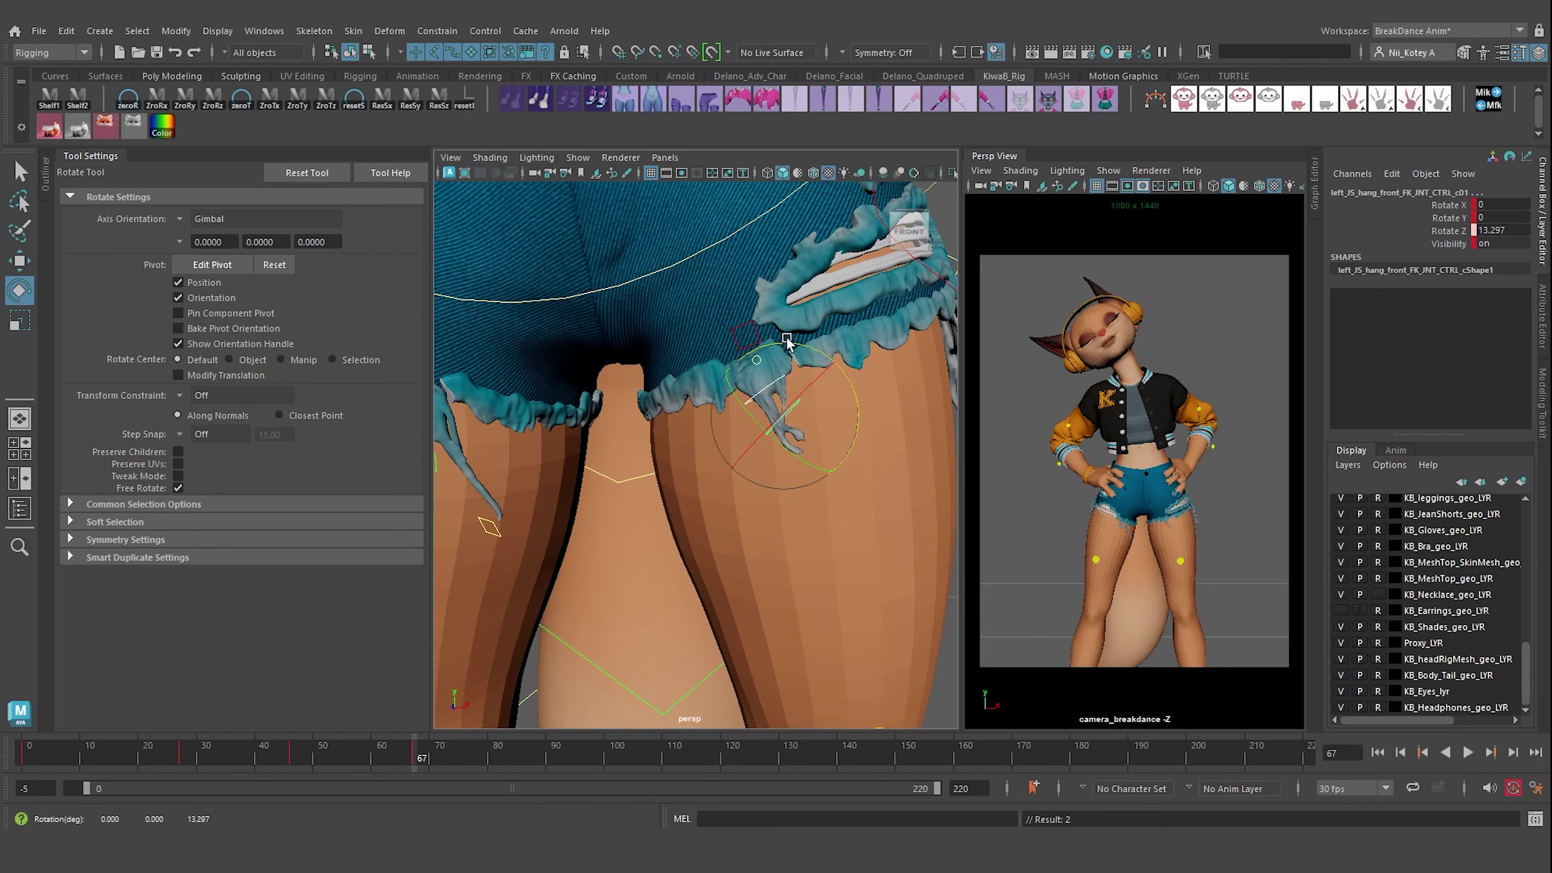
{"action": "left_click_drag", "start_coordinate": [820, 367], "coordinate": [762, 385], "text": "alt"}
{"action": "left_click", "coordinate": [858, 424]}
{"action": "left_click_drag", "start_coordinate": [762, 386], "coordinate": [688, 569], "text": "alt"}
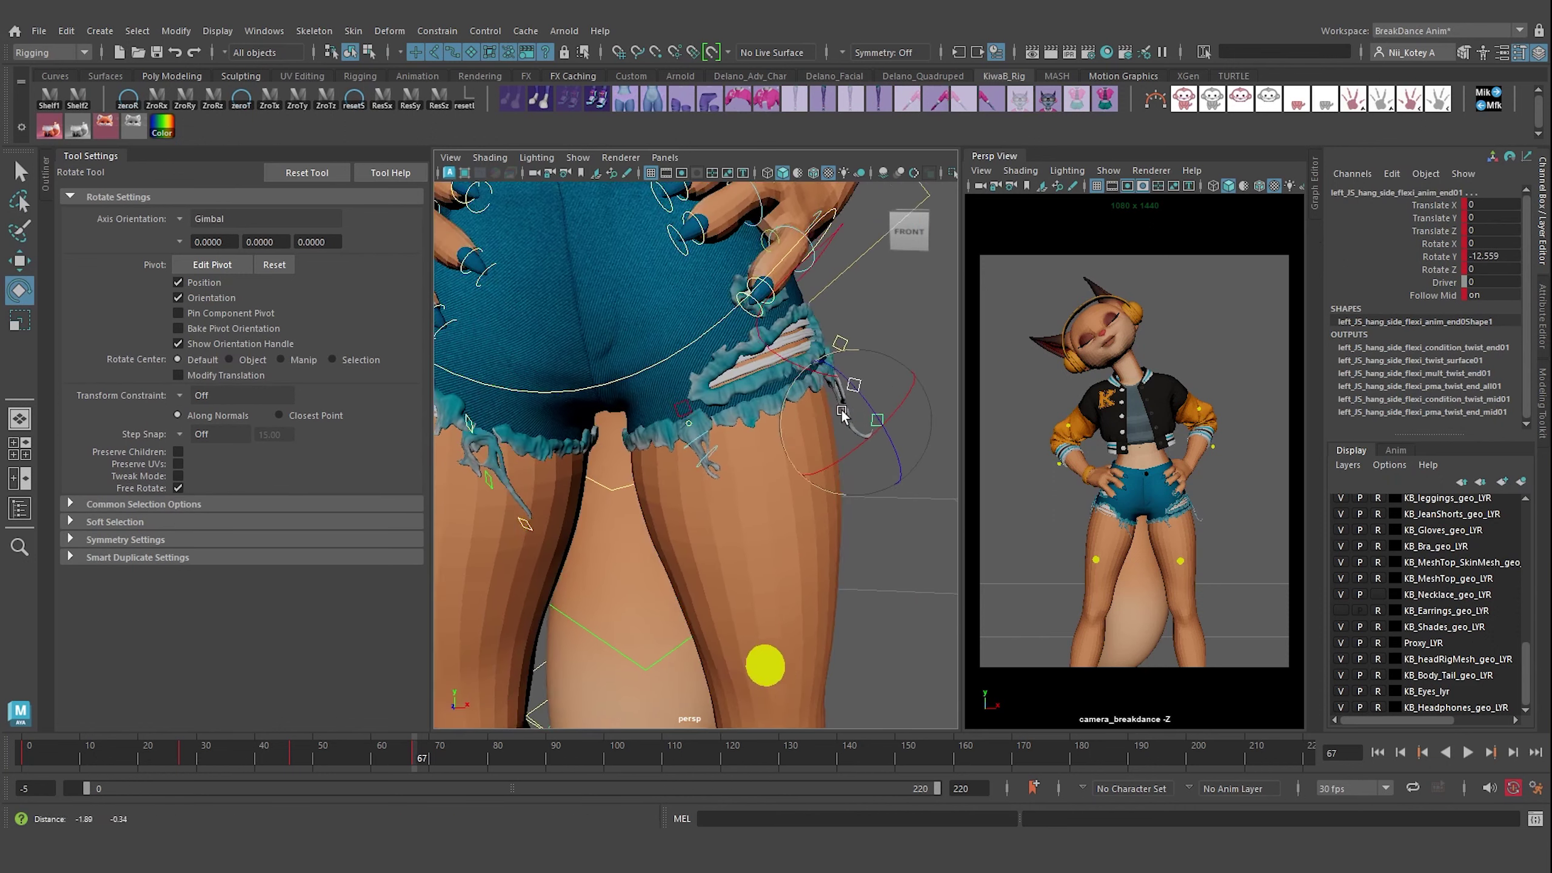
- Rotate the right back fringe end to -20.962 and play back the animation
{"action": "left_click", "coordinate": [689, 569]}
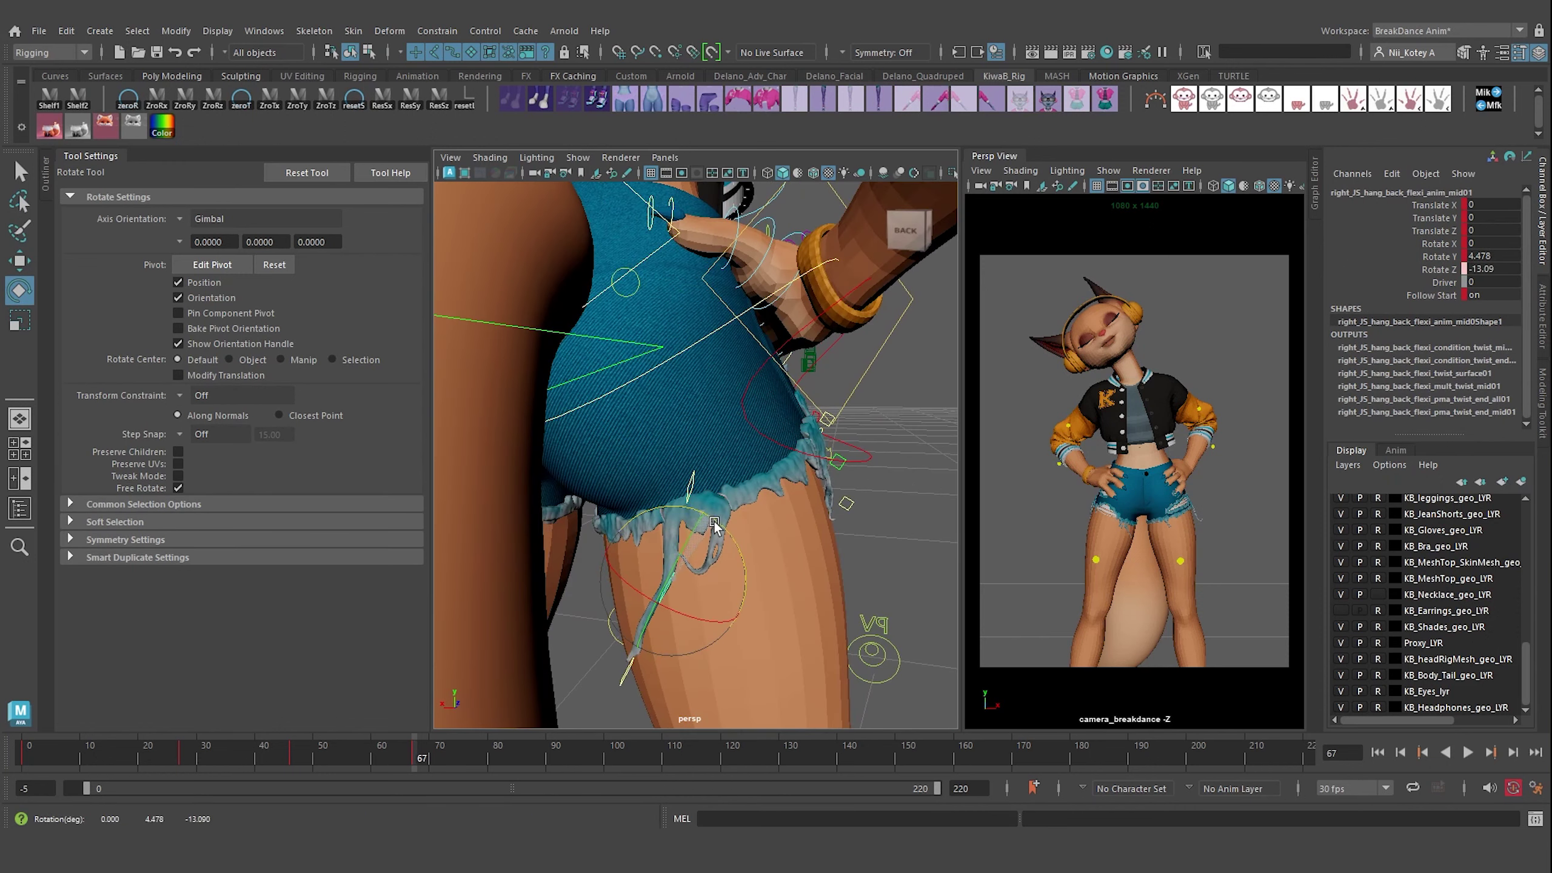
{"action": "mouse_move", "coordinate": [655, 613]}
{"action": "left_mouse_down"}
{"action": "mouse_move", "coordinate": [669, 567]}
{"action": "mouse_move", "coordinate": [730, 566]}
{"action": "left_mouse_up"}
{"action": "key", "text": "alt+v"}
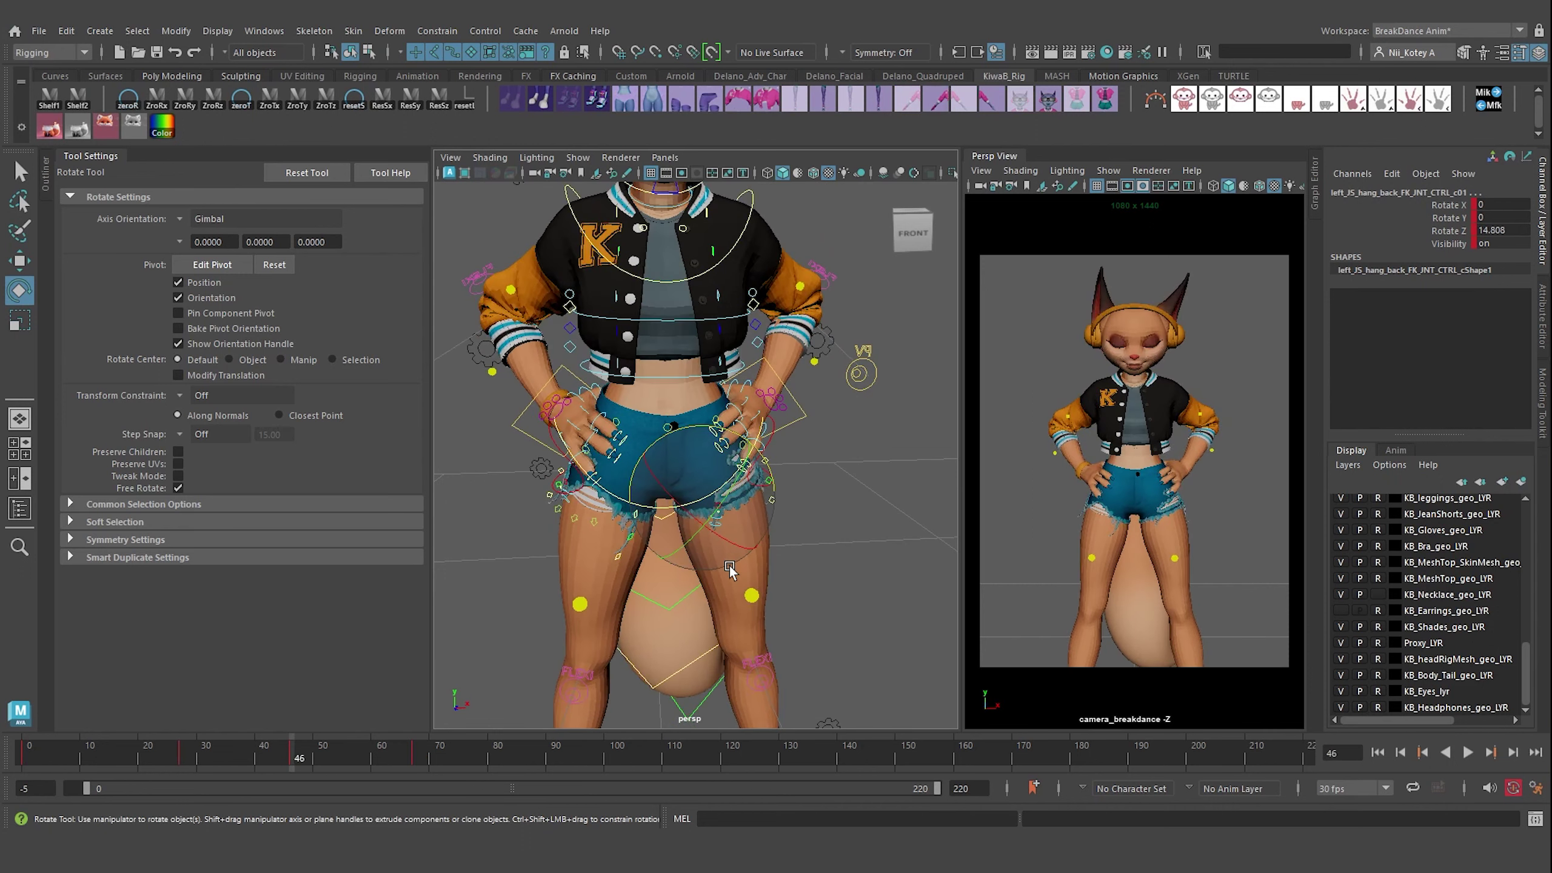
- Tumble to the left thigh and rotate the left side fringe strand outward
{"action": "mouse_move", "coordinate": [730, 566]}
{"action": "left_mouse_down", "text": "alt"}
{"action": "mouse_move", "coordinate": [782, 361]}
{"action": "mouse_move", "coordinate": [703, 480]}
{"action": "mouse_move", "coordinate": [659, 404]}
{"action": "left_mouse_up", "text": "alt"}
{"action": "left_click", "coordinate": [702, 480]}
{"action": "scroll", "coordinate": [703, 480], "scroll_direction": "down", "scroll_amount": 3}
{"action": "scroll", "coordinate": [659, 404], "scroll_direction": "up", "scroll_amount": 5}
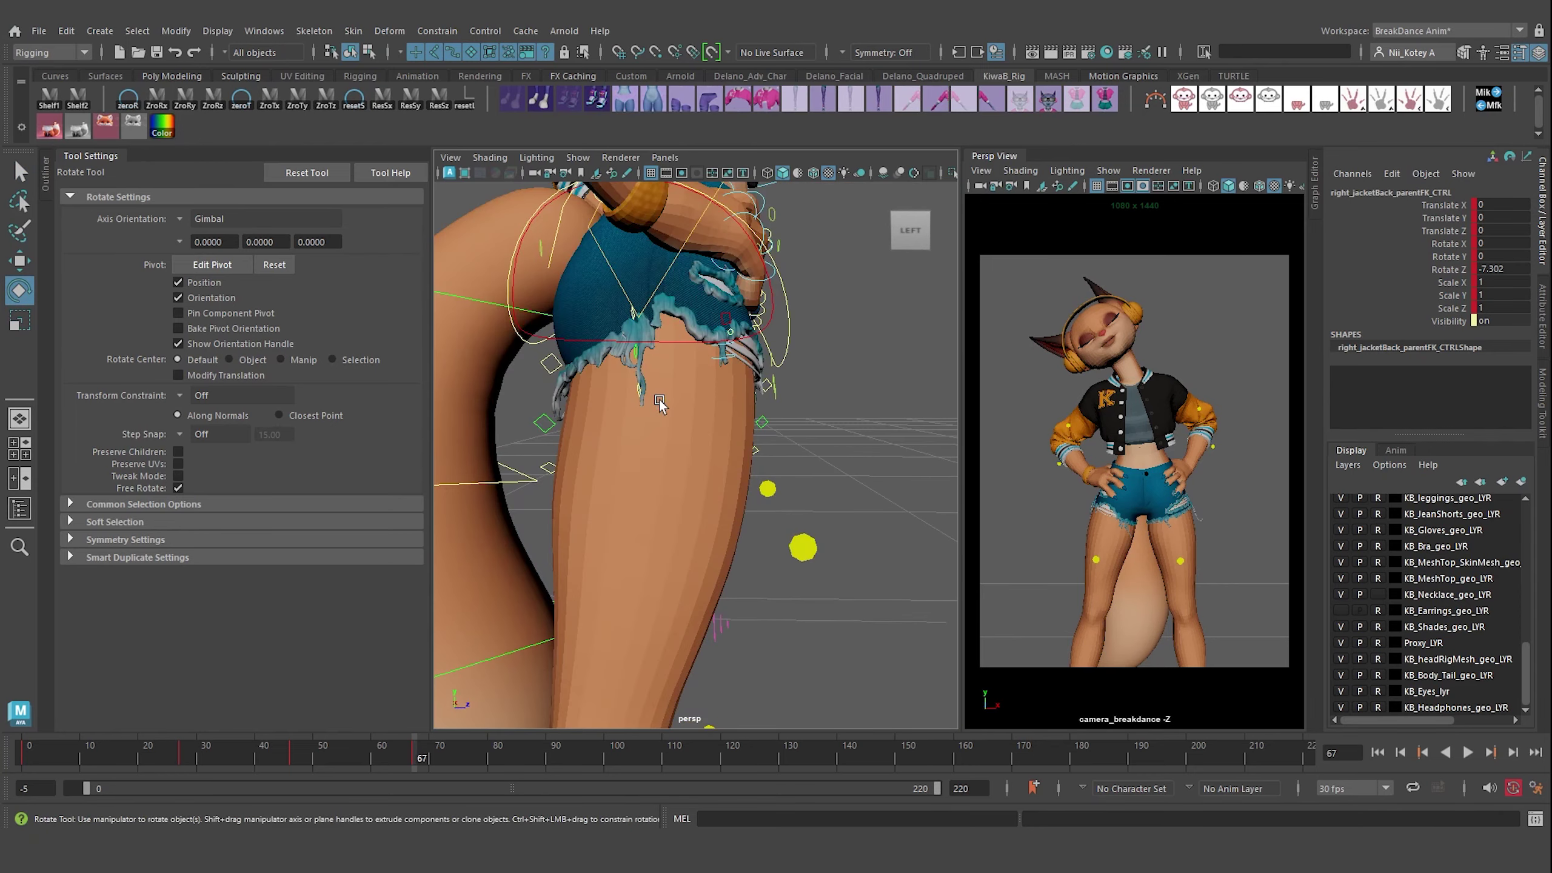
{"action": "mouse_move", "coordinate": [659, 403]}
{"action": "middle_mouse_down", "text": "alt"}
{"action": "mouse_move", "coordinate": [666, 439]}
{"action": "mouse_move", "coordinate": [643, 477]}
{"action": "middle_mouse_up", "text": "alt"}
{"action": "left_click_drag", "start_coordinate": [643, 477], "coordinate": [672, 428], "text": "alt"}
{"action": "left_click", "coordinate": [292, 758]}
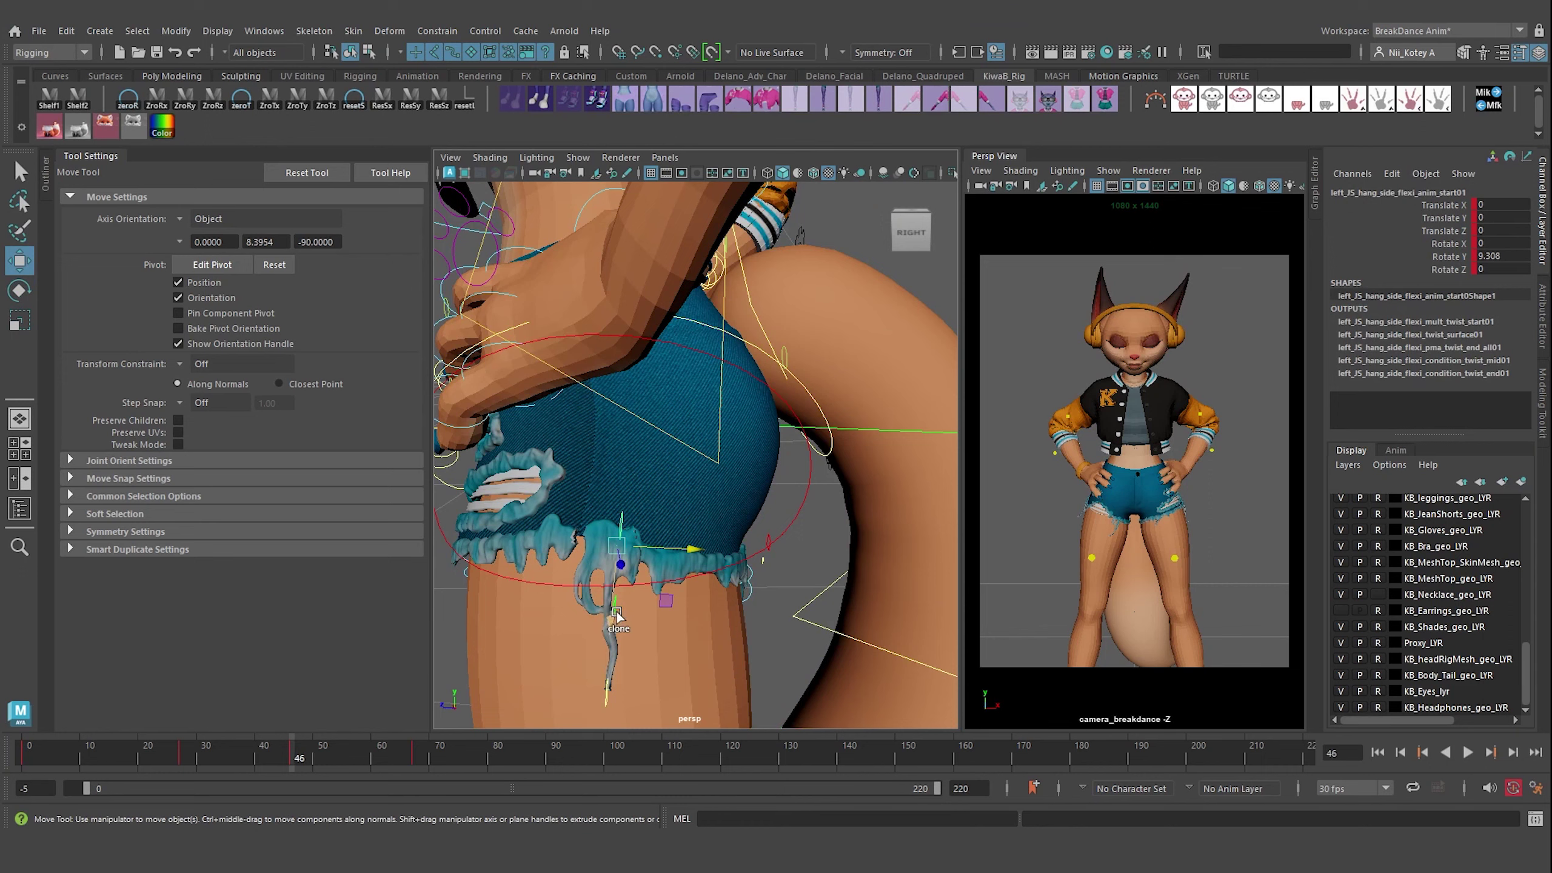
- Rotate the left side fringe end control to 25.168
{"action": "left_click", "coordinate": [590, 641]}
{"action": "left_click_drag", "start_coordinate": [605, 611], "coordinate": [568, 666]}
{"action": "right_click_drag", "start_coordinate": [568, 666], "coordinate": [544, 503], "text": "alt"}
{"action": "scroll", "coordinate": [544, 502], "scroll_direction": "down", "scroll_amount": 3}
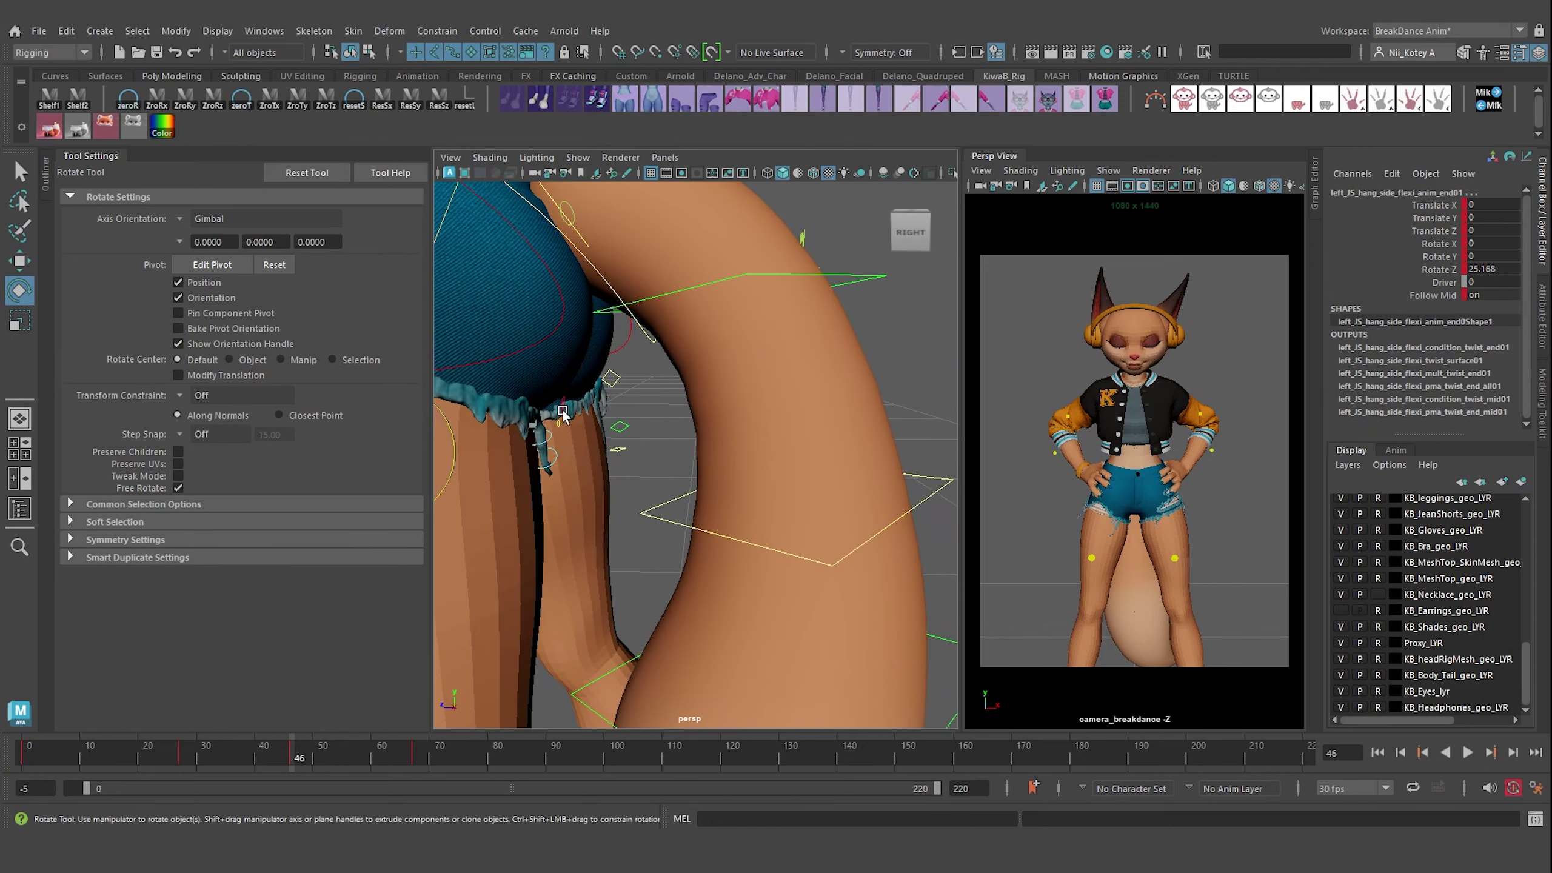
- Rotate the left back fringe FK control to -13.132 on Y
{"action": "left_click", "coordinate": [574, 422]}
{"action": "key", "text": "w"}
{"action": "key", "text": "e"}
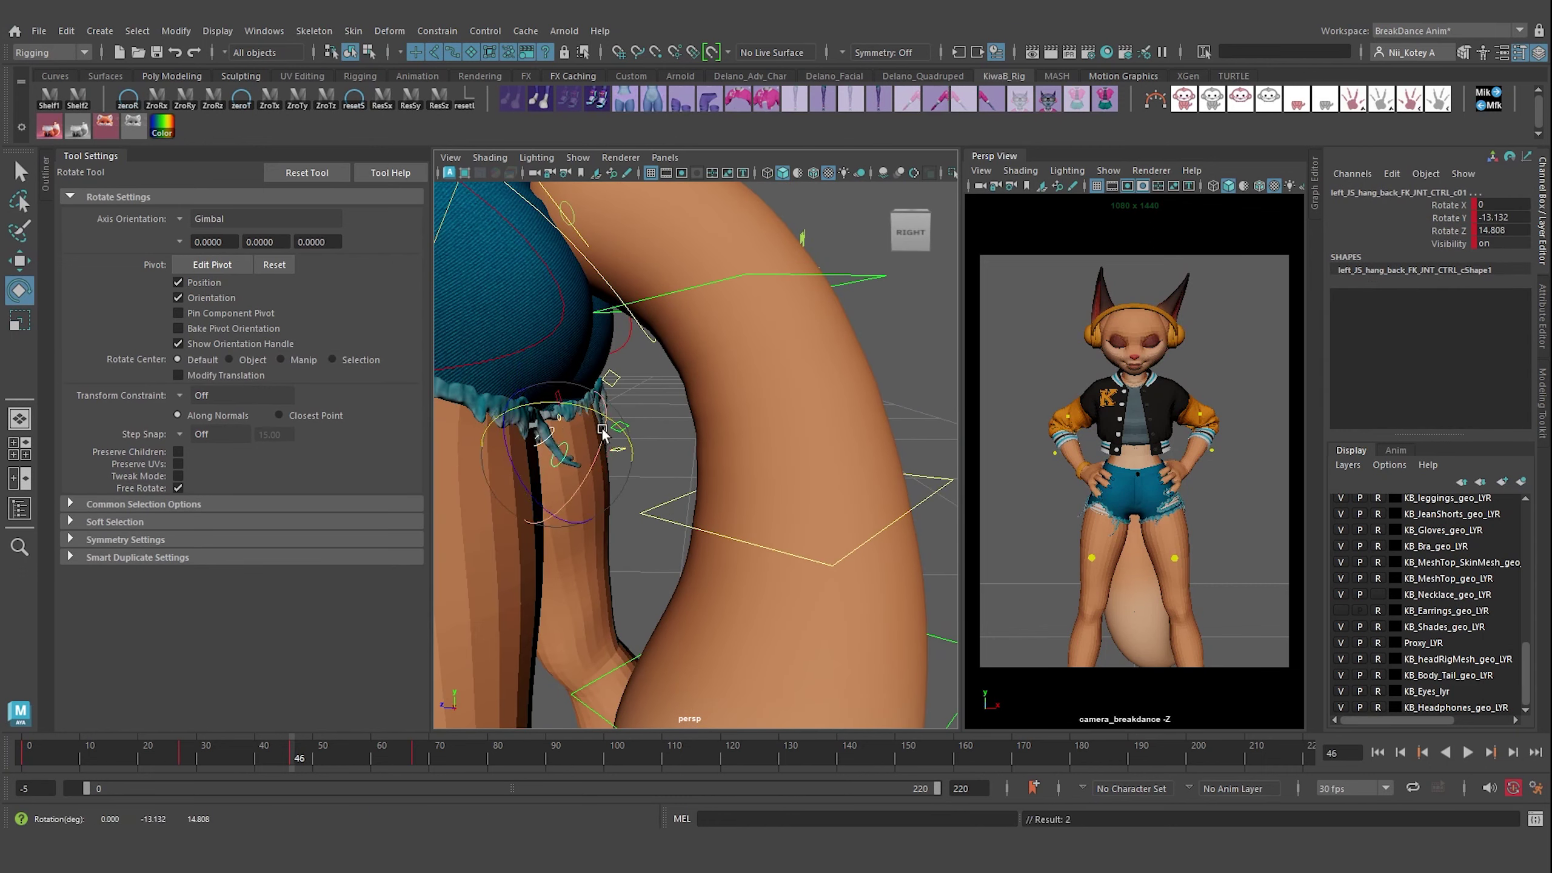
{"action": "left_click_drag", "start_coordinate": [577, 425], "coordinate": [797, 543], "text": "alt"}
{"action": "left_click", "coordinate": [675, 481]}
- At frame 67, move the right side fringe control and rotate the back fringe controls
{"action": "left_click", "coordinate": [414, 758]}
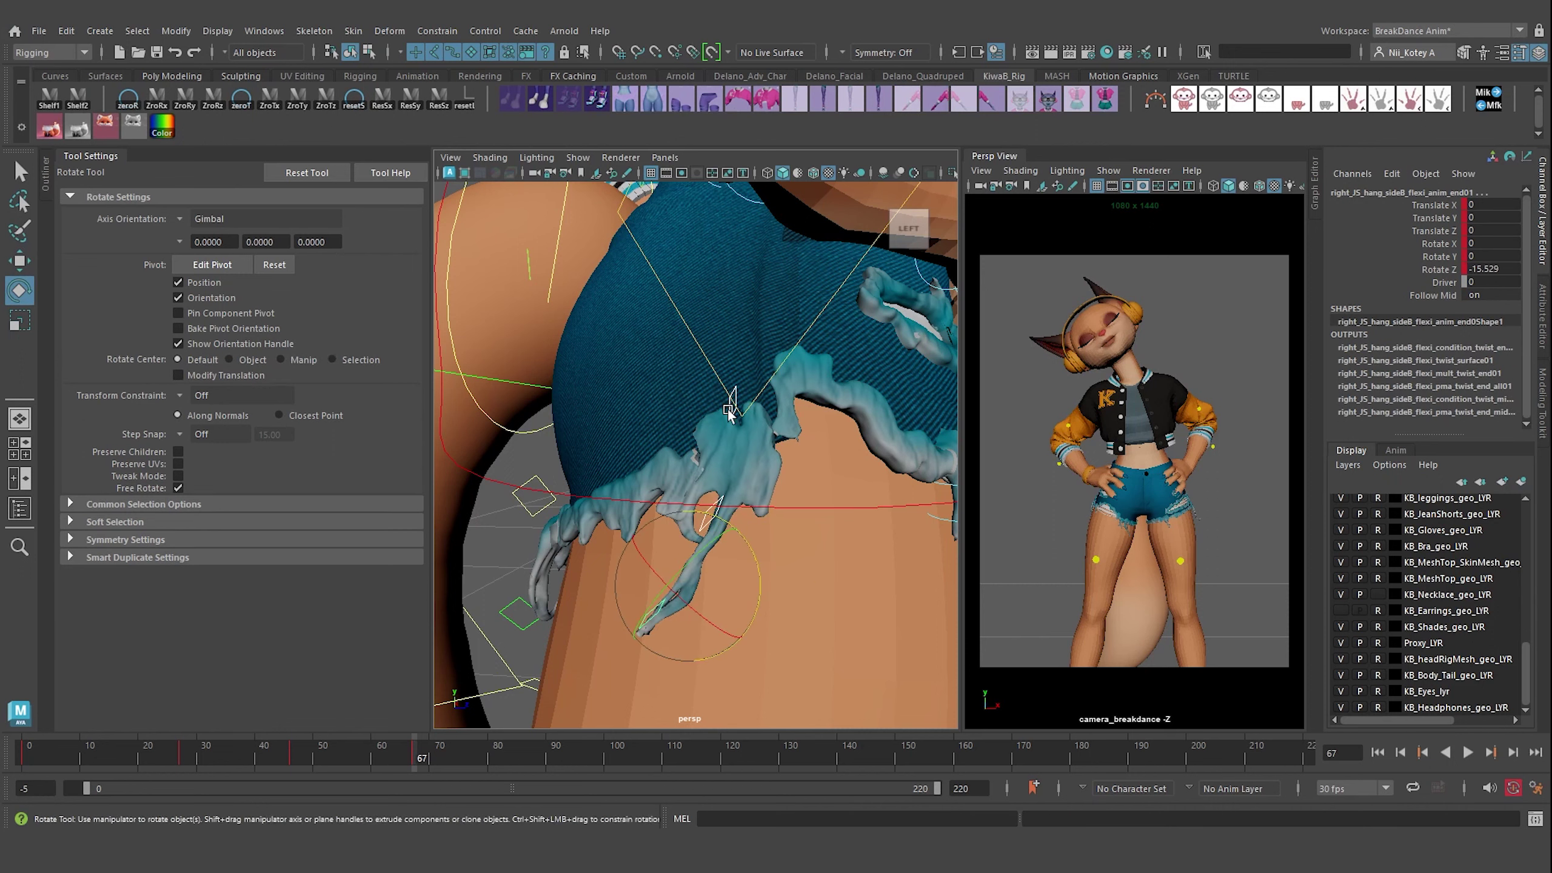
{"action": "left_click", "coordinate": [739, 459]}
{"action": "key", "text": "w"}
{"action": "mouse_move", "coordinate": [788, 467]}
{"action": "left_mouse_down"}
{"action": "mouse_move", "coordinate": [820, 475]}
{"action": "mouse_move", "coordinate": [648, 489]}
{"action": "left_mouse_up"}
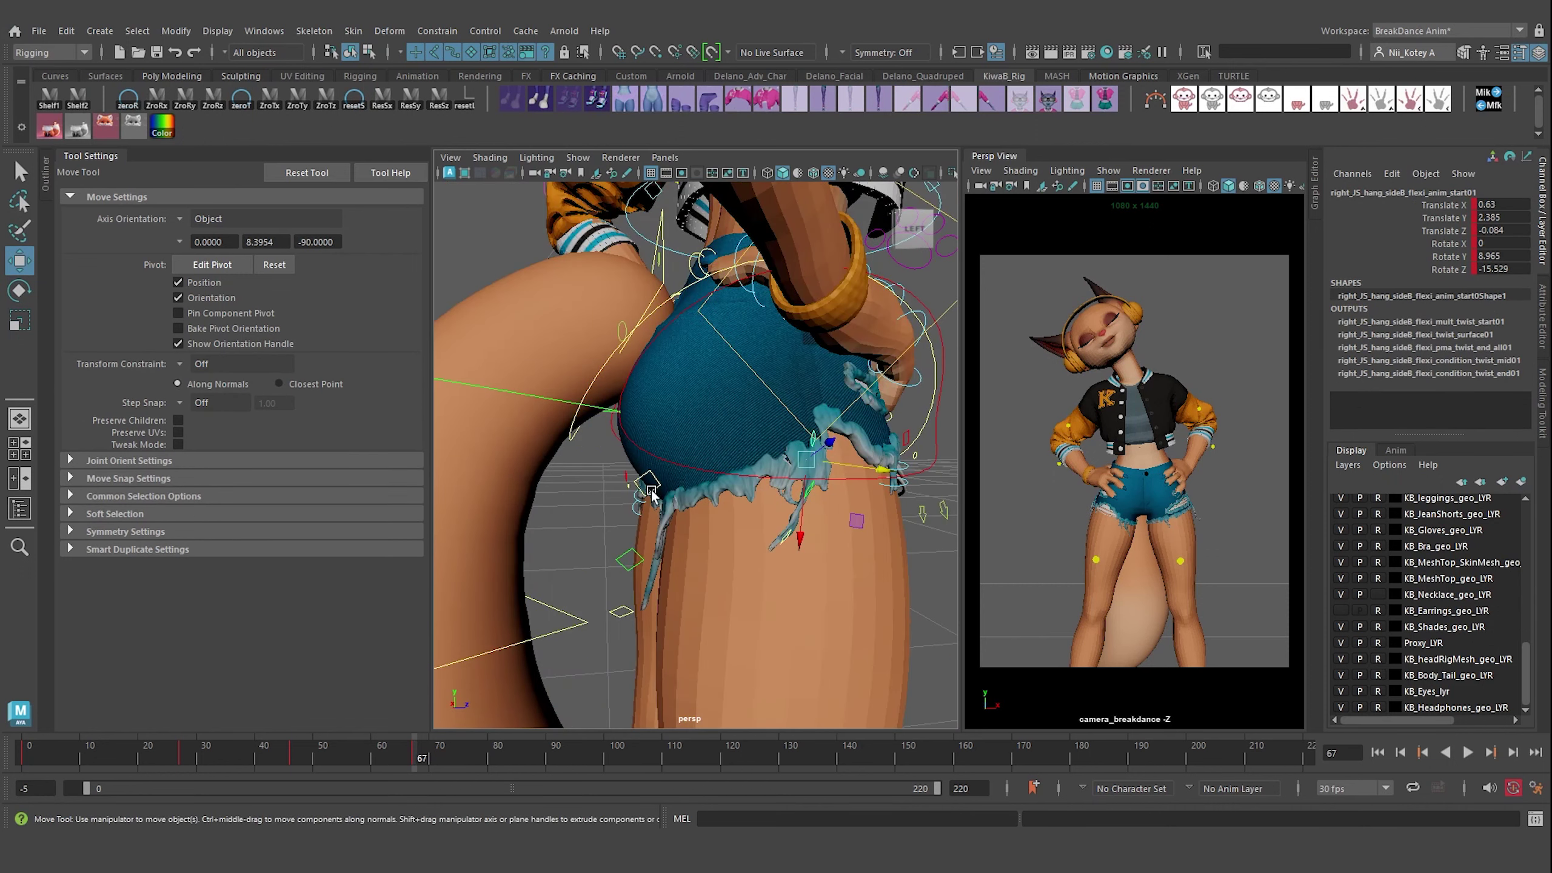
{"action": "left_click", "coordinate": [632, 568]}
{"action": "key", "text": "e"}
{"action": "mouse_move", "coordinate": [632, 572]}
{"action": "left_mouse_down"}
{"action": "mouse_move", "coordinate": [648, 587]}
{"action": "mouse_move", "coordinate": [760, 528]}
{"action": "mouse_move", "coordinate": [812, 602]}
{"action": "mouse_move", "coordinate": [777, 542]}
{"action": "left_mouse_up"}
{"action": "left_click", "coordinate": [761, 529]}
{"action": "left_click", "coordinate": [733, 570]}
{"action": "scroll", "coordinate": [777, 542], "scroll_direction": "down", "scroll_amount": 5}
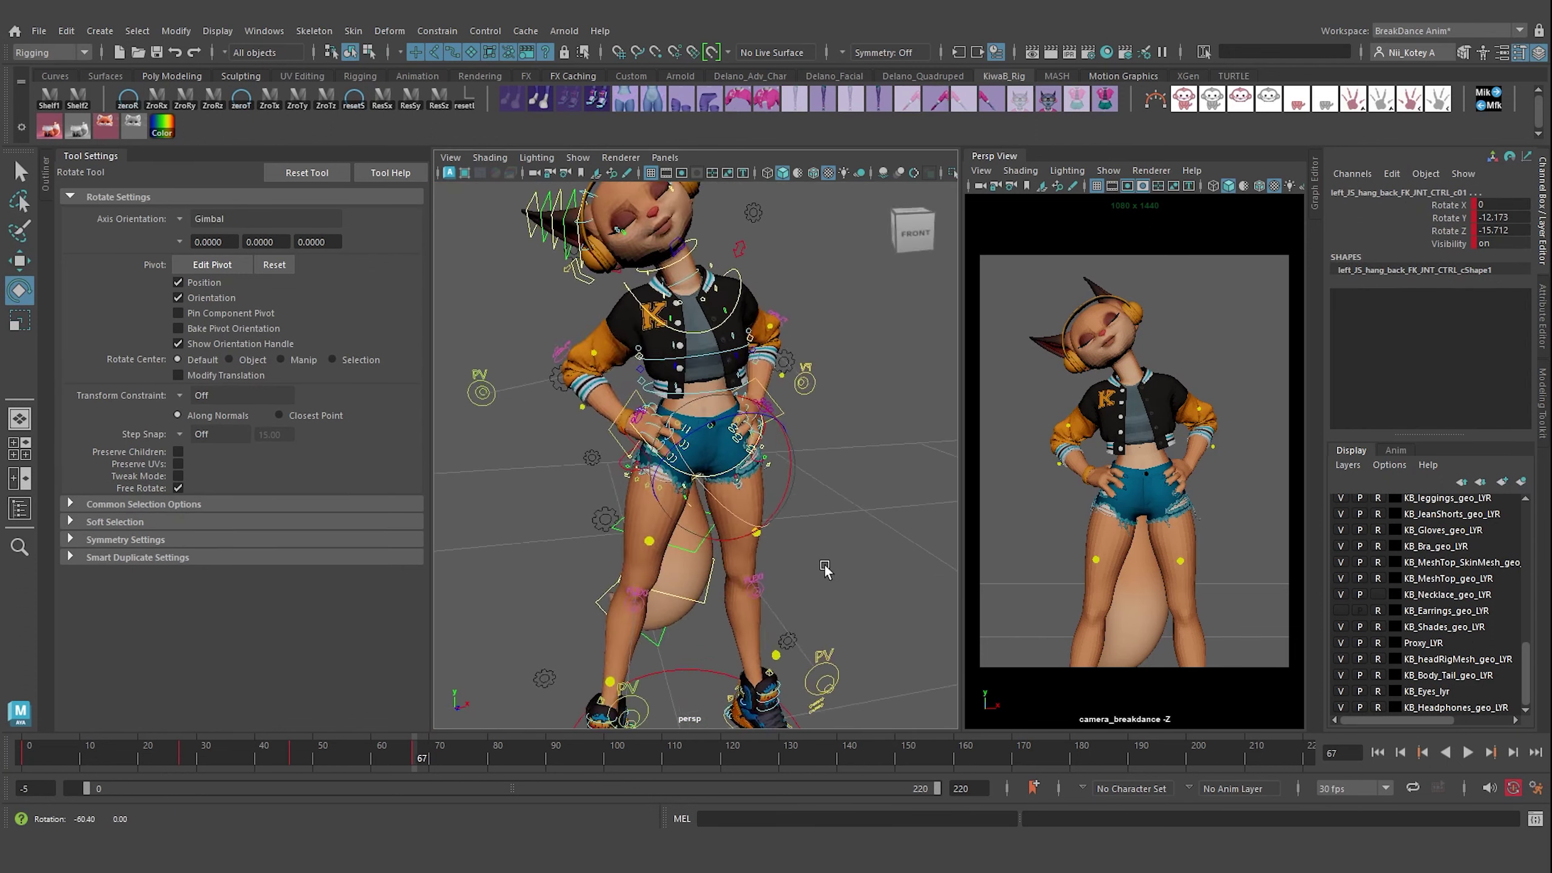
{"action": "key", "text": "ctrl+s"}
{"action": "left_click", "coordinate": [165, 752]}
{"action": "key", "text": "alt+v"}
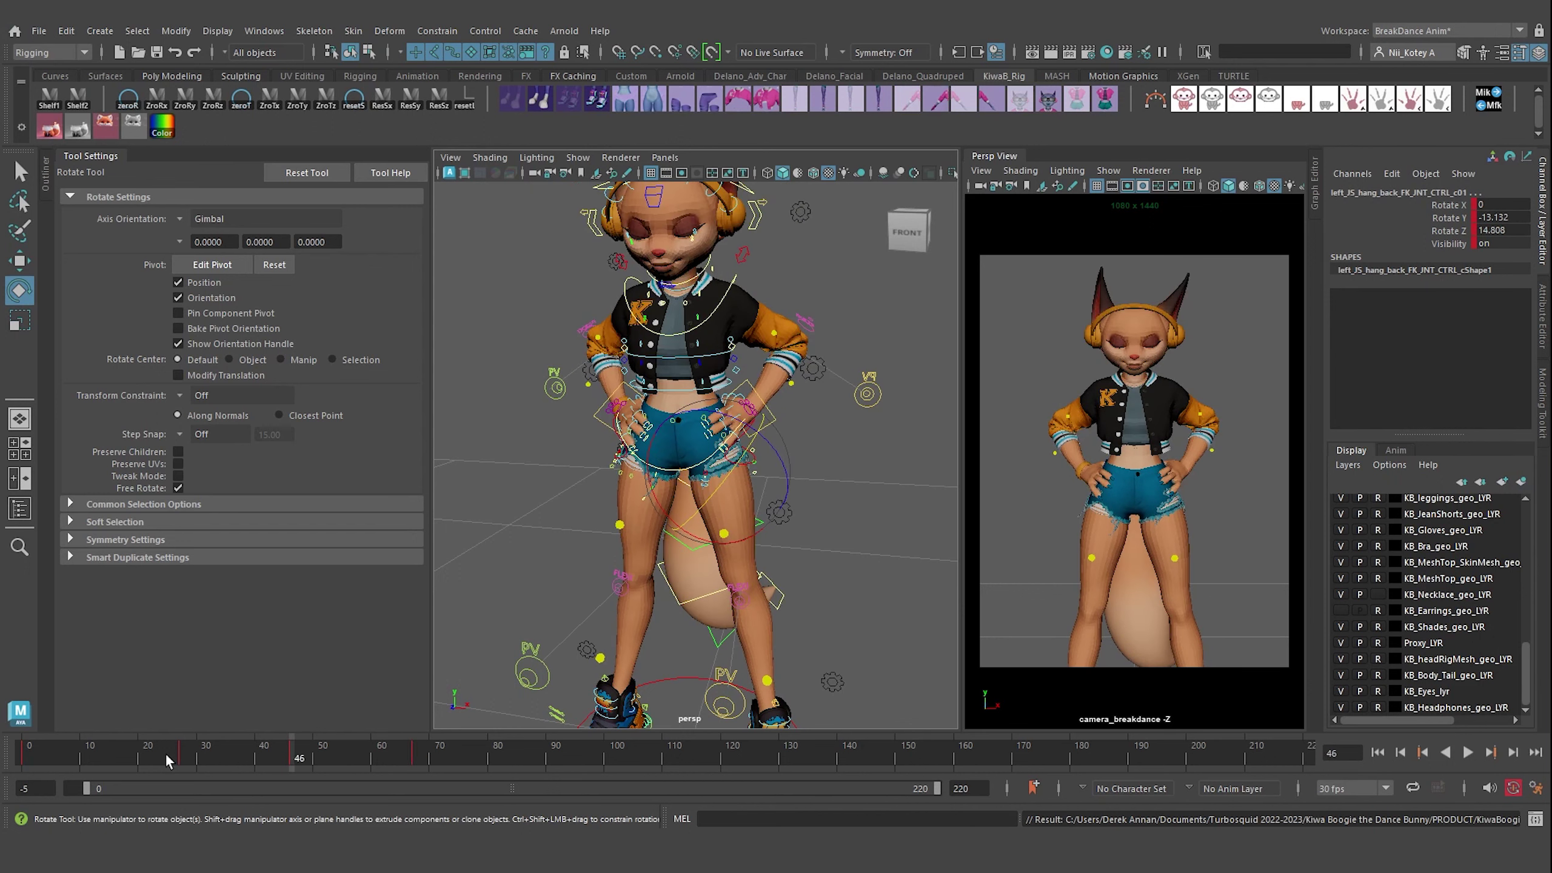
- Switch Glasses Visibility on in head_settings_CTRL so the character wears sunglasses
{"action": "left_click", "coordinate": [800, 211]}
{"action": "left_click", "coordinate": [1422, 295]}
{"action": "middle_click_drag", "start_coordinate": [938, 318], "coordinate": [1204, 281]}
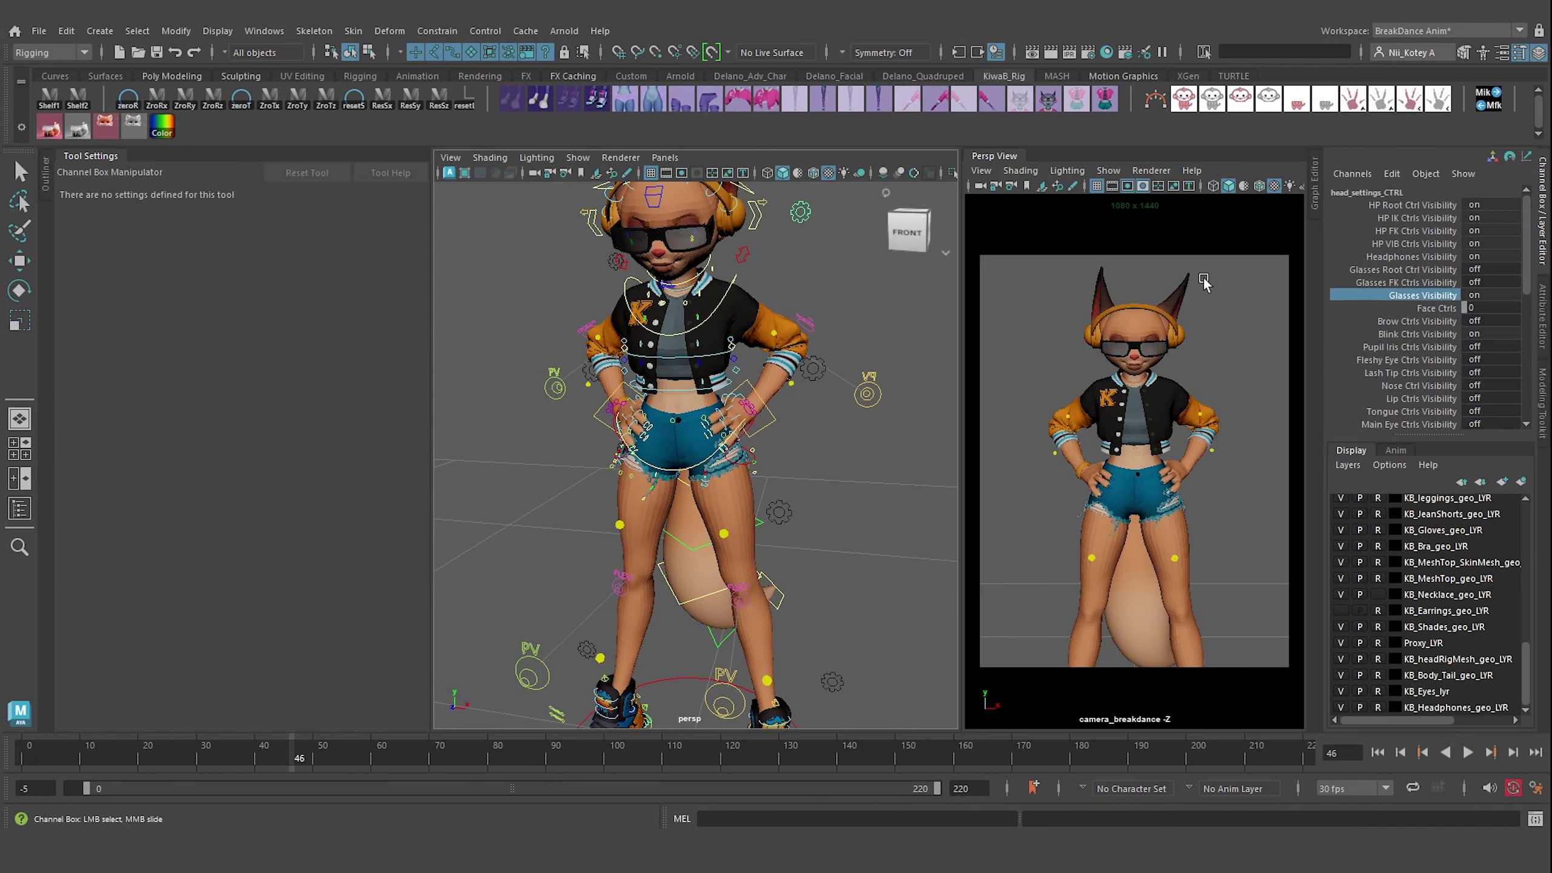
{"action": "left_click", "coordinate": [588, 419]}
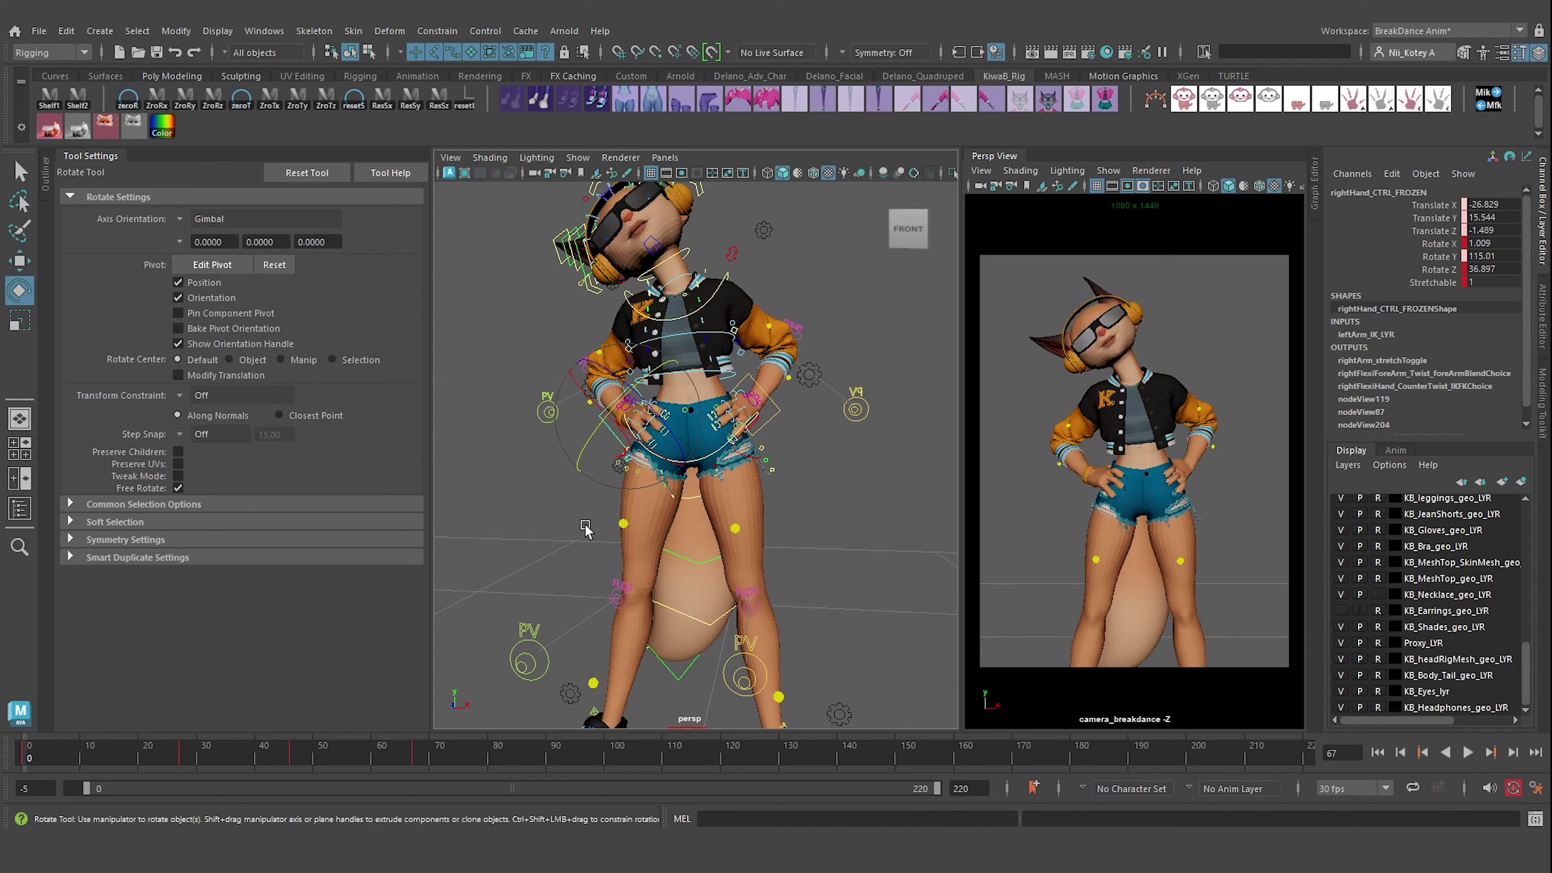
{"action": "left_click", "coordinate": [763, 230]}
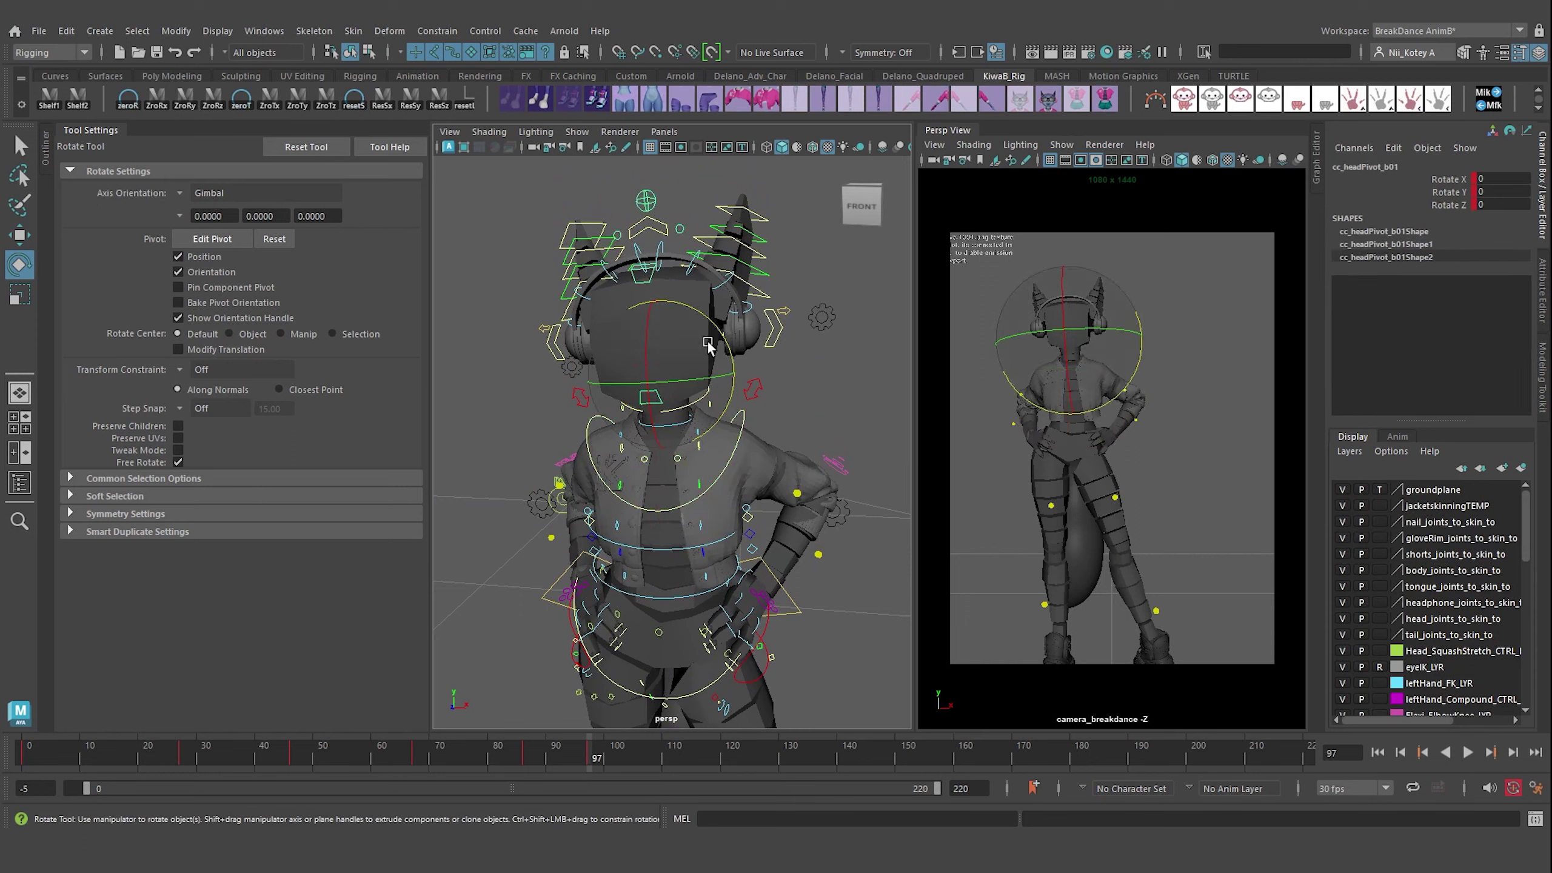
- Rotate the left forearm and left upper arm FK controls into a new pose
{"action": "left_click_drag", "start_coordinate": [709, 337], "coordinate": [716, 326]}
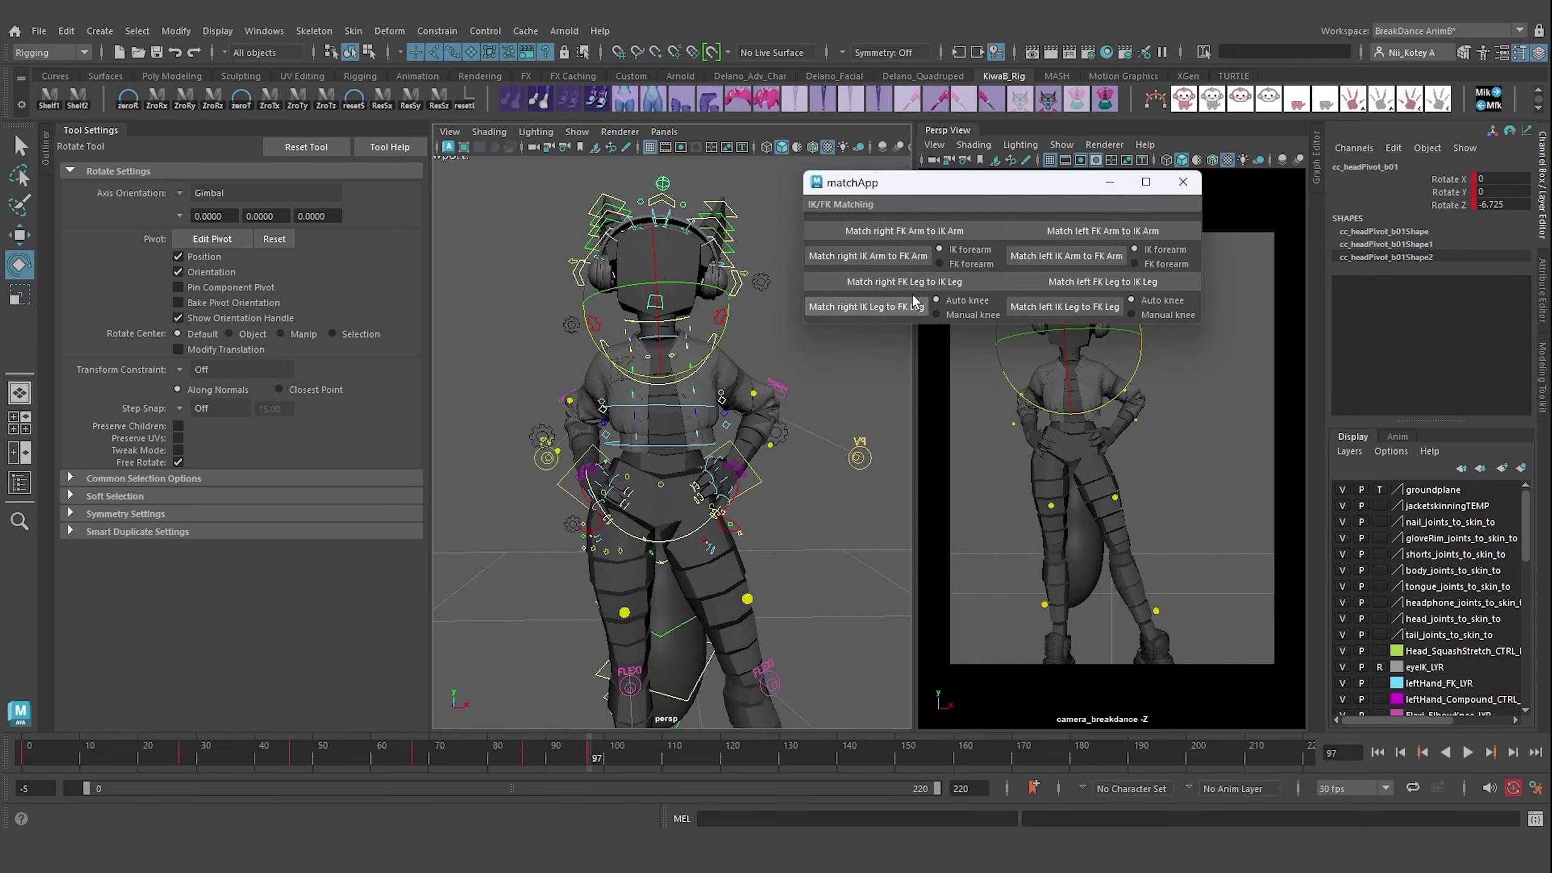
{"action": "mouse_move", "coordinate": [720, 455]}
{"action": "left_mouse_down", "text": "alt"}
{"action": "mouse_move", "coordinate": [683, 452]}
{"action": "mouse_move", "coordinate": [753, 433]}
{"action": "mouse_move", "coordinate": [731, 447]}
{"action": "mouse_move", "coordinate": [752, 477]}
{"action": "left_mouse_up", "text": "alt"}
{"action": "left_click", "coordinate": [785, 394]}
{"action": "left_click", "coordinate": [680, 267]}
{"action": "left_click_drag", "start_coordinate": [681, 267], "coordinate": [691, 281]}
{"action": "mouse_move", "coordinate": [690, 281]}
{"action": "left_mouse_down", "text": "alt"}
{"action": "mouse_move", "coordinate": [685, 455]}
{"action": "mouse_move", "coordinate": [586, 257]}
{"action": "left_mouse_up", "text": "alt"}
- Zero rightUpperArm_FK_CTRL's Rotate X, Y and Z, then rotate it into a new pose
{"action": "left_click", "coordinate": [635, 391]}
{"action": "left_click_drag", "start_coordinate": [1449, 178], "coordinate": [1448, 205]}
{"action": "type", "text": "0"}
{"action": "key", "text": "Return"}
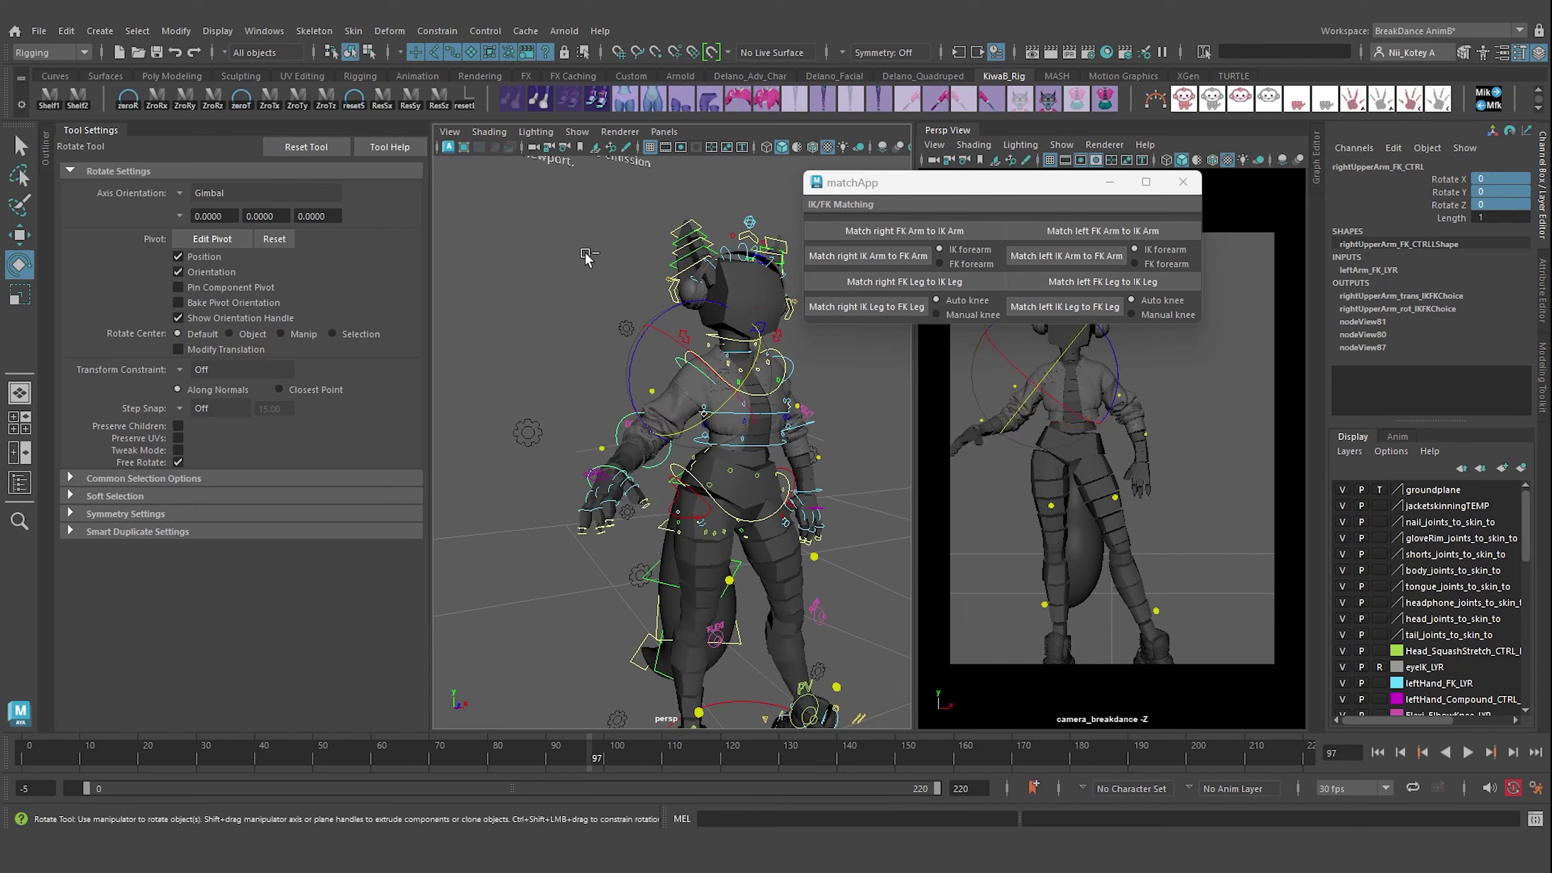
{"action": "mouse_move", "coordinate": [695, 431]}
{"action": "left_mouse_down", "text": "alt"}
{"action": "mouse_move", "coordinate": [751, 370]}
{"action": "mouse_move", "coordinate": [702, 458]}
{"action": "mouse_move", "coordinate": [641, 452]}
{"action": "mouse_move", "coordinate": [648, 501]}
{"action": "left_mouse_up", "text": "alt"}
- Pose the right forearm, thumb base and pointer finger FK controls
{"action": "left_click", "coordinate": [644, 470]}
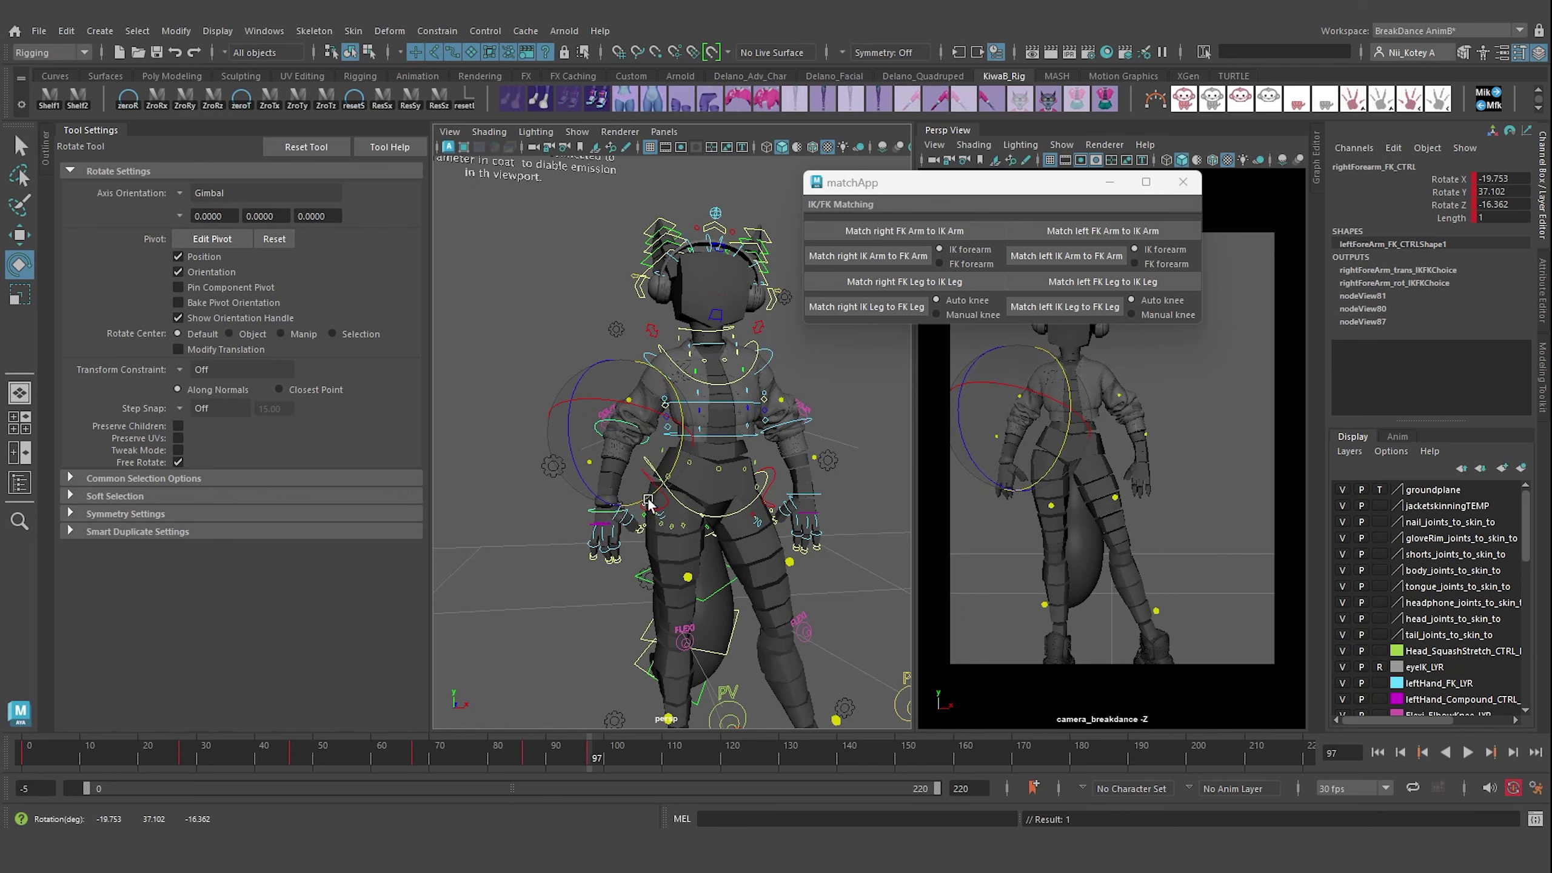
{"action": "scroll", "coordinate": [648, 502], "scroll_direction": "up", "scroll_amount": 2}
{"action": "scroll", "coordinate": [648, 501], "scroll_direction": "up", "scroll_amount": 8}
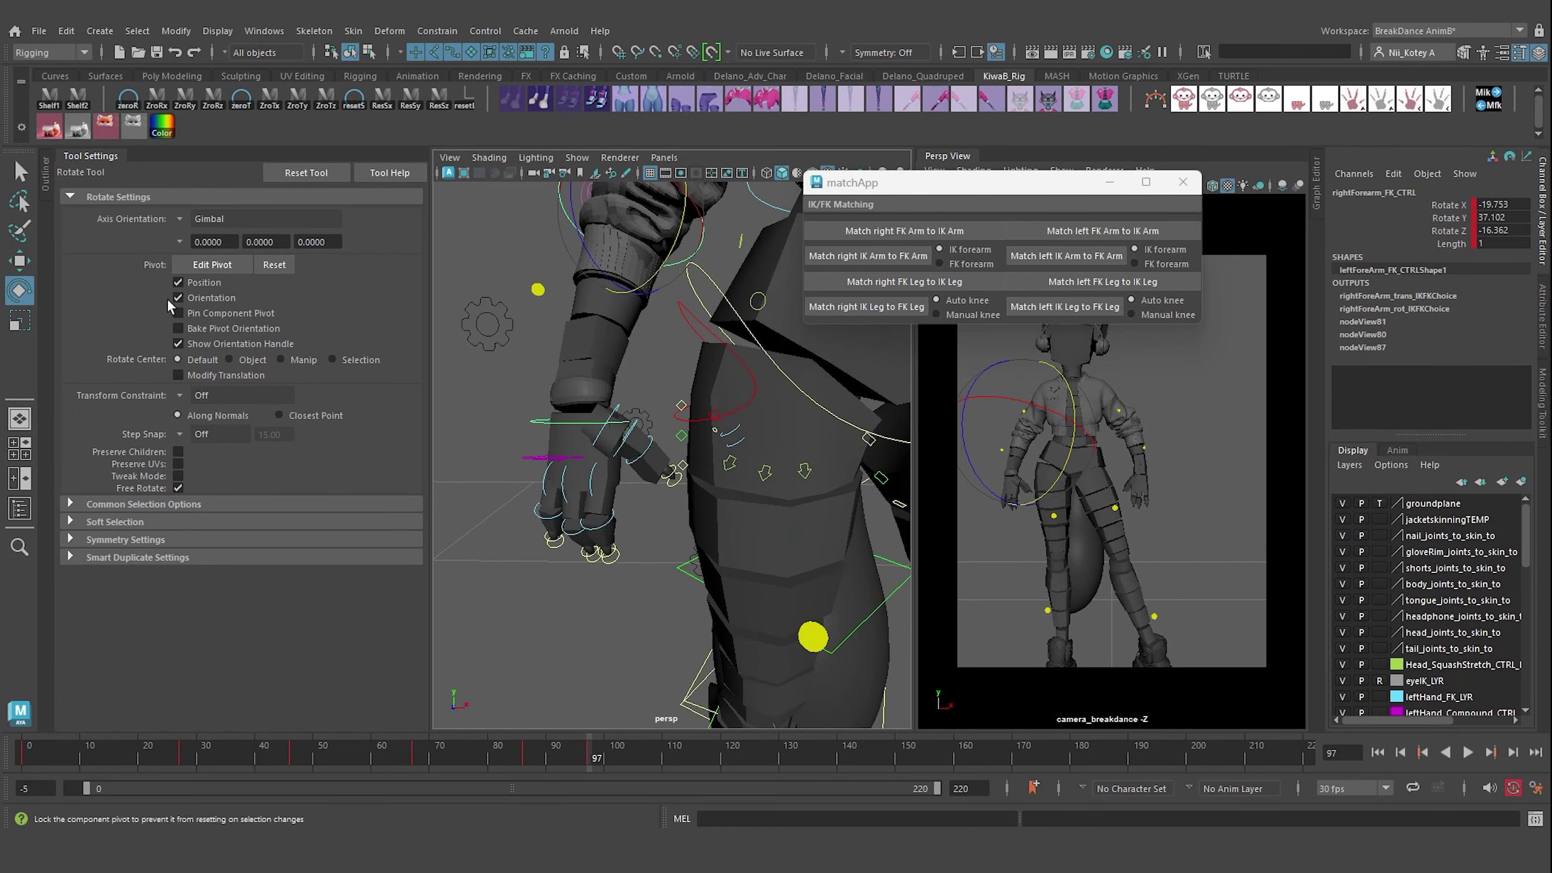
{"action": "mouse_move", "coordinate": [571, 336]}
{"action": "left_mouse_down", "text": "alt"}
{"action": "mouse_move", "coordinate": [648, 391]}
{"action": "mouse_move", "coordinate": [537, 439]}
{"action": "left_mouse_up", "text": "alt"}
{"action": "left_click", "coordinate": [636, 455]}
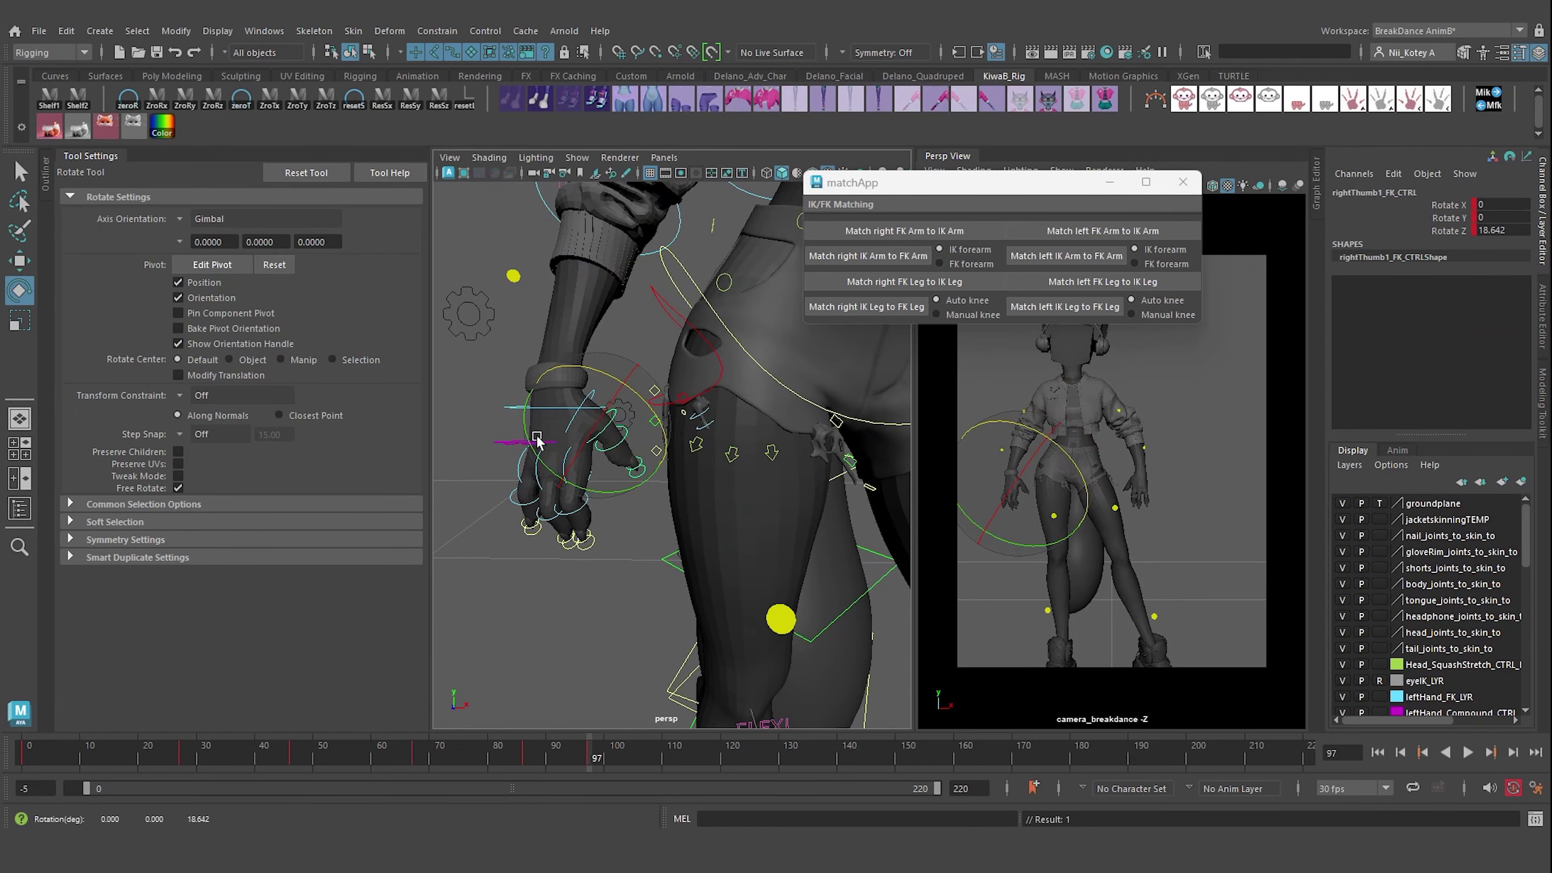
{"action": "left_click", "coordinate": [537, 438]}
{"action": "scroll", "coordinate": [537, 439], "scroll_direction": "up", "scroll_amount": 5}
{"action": "scroll", "coordinate": [614, 466], "scroll_direction": "up", "scroll_amount": 3}
{"action": "key", "text": "w"}
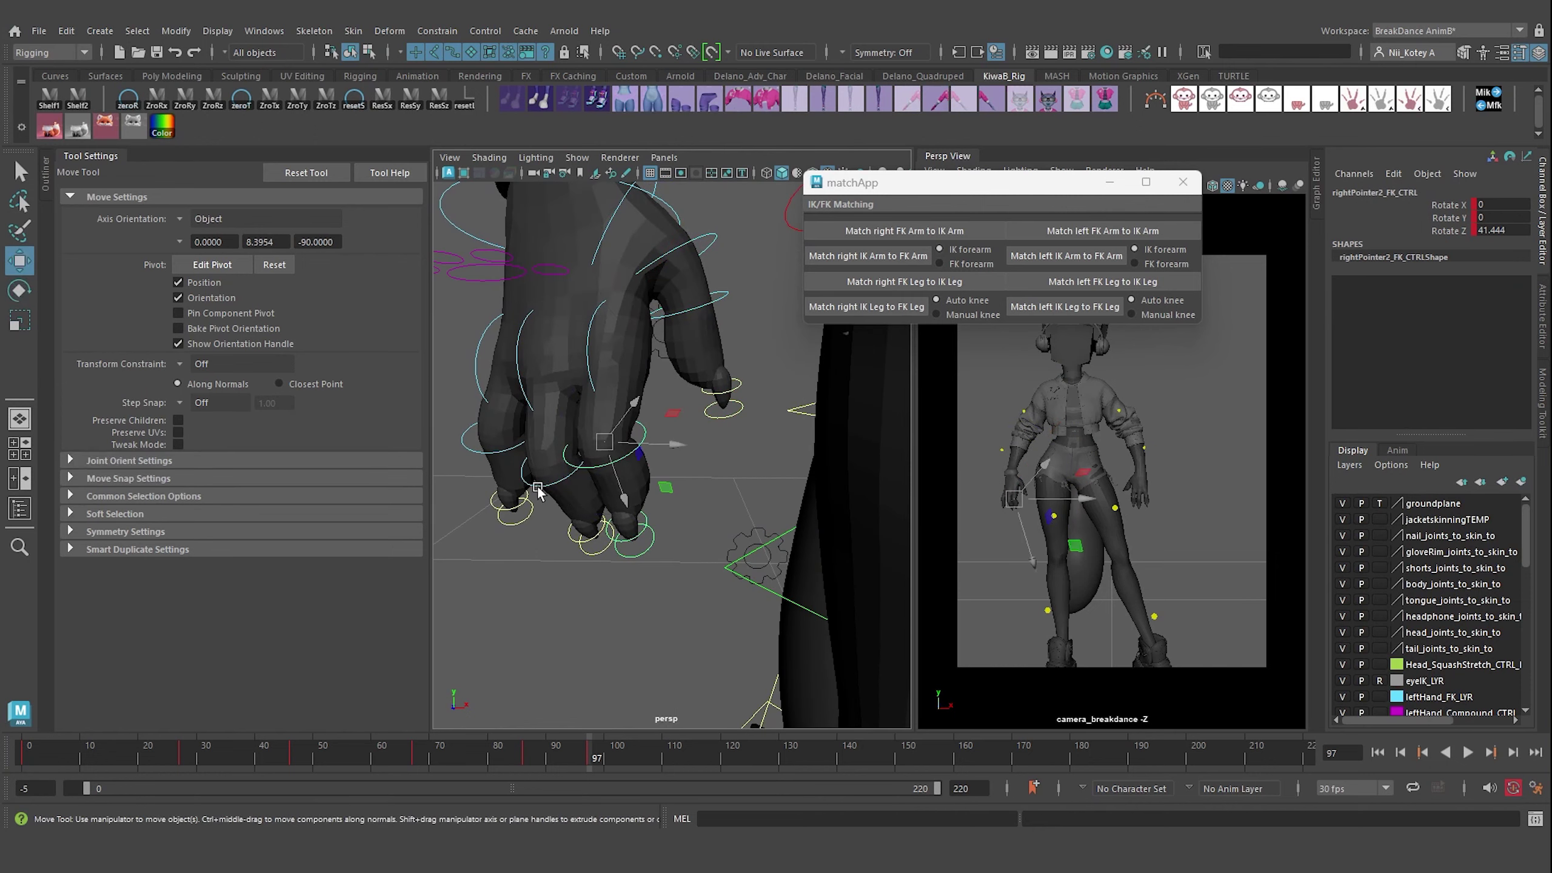
- Curl the right middle finger's base joint inward, adjusting the pointer and pinky controls
{"action": "left_click", "coordinate": [537, 492]}
{"action": "mouse_move", "coordinate": [538, 492]}
{"action": "left_mouse_down", "text": "alt"}
{"action": "mouse_move", "coordinate": [596, 326]}
{"action": "mouse_move", "coordinate": [617, 428]}
{"action": "mouse_move", "coordinate": [580, 463]}
{"action": "left_mouse_up", "text": "alt"}
{"action": "key", "text": "e"}
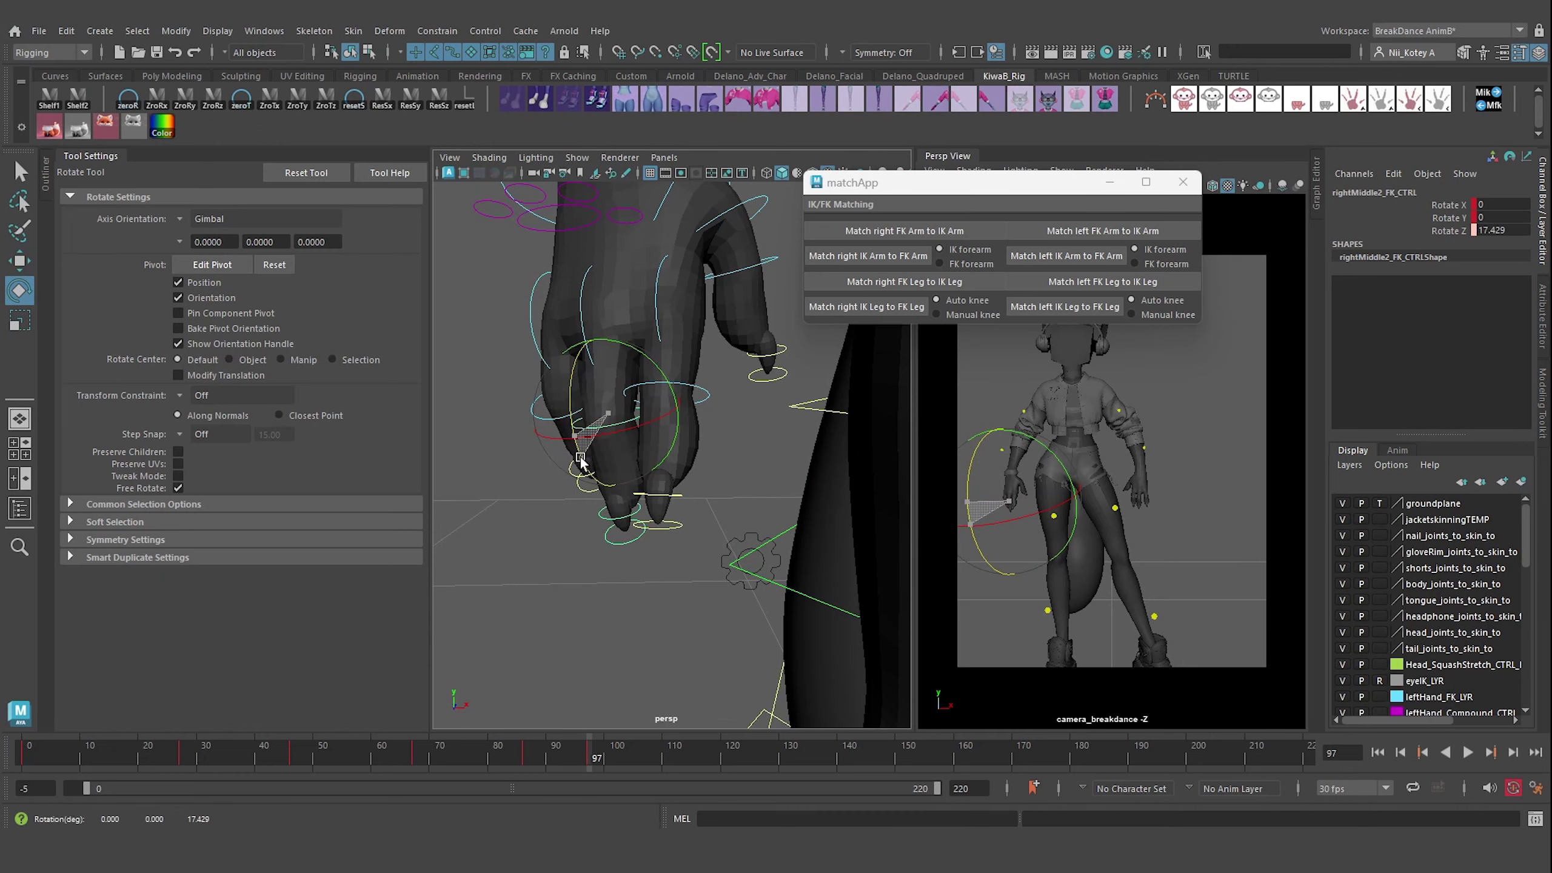
{"action": "left_click", "coordinate": [764, 351]}
{"action": "key", "text": "f"}
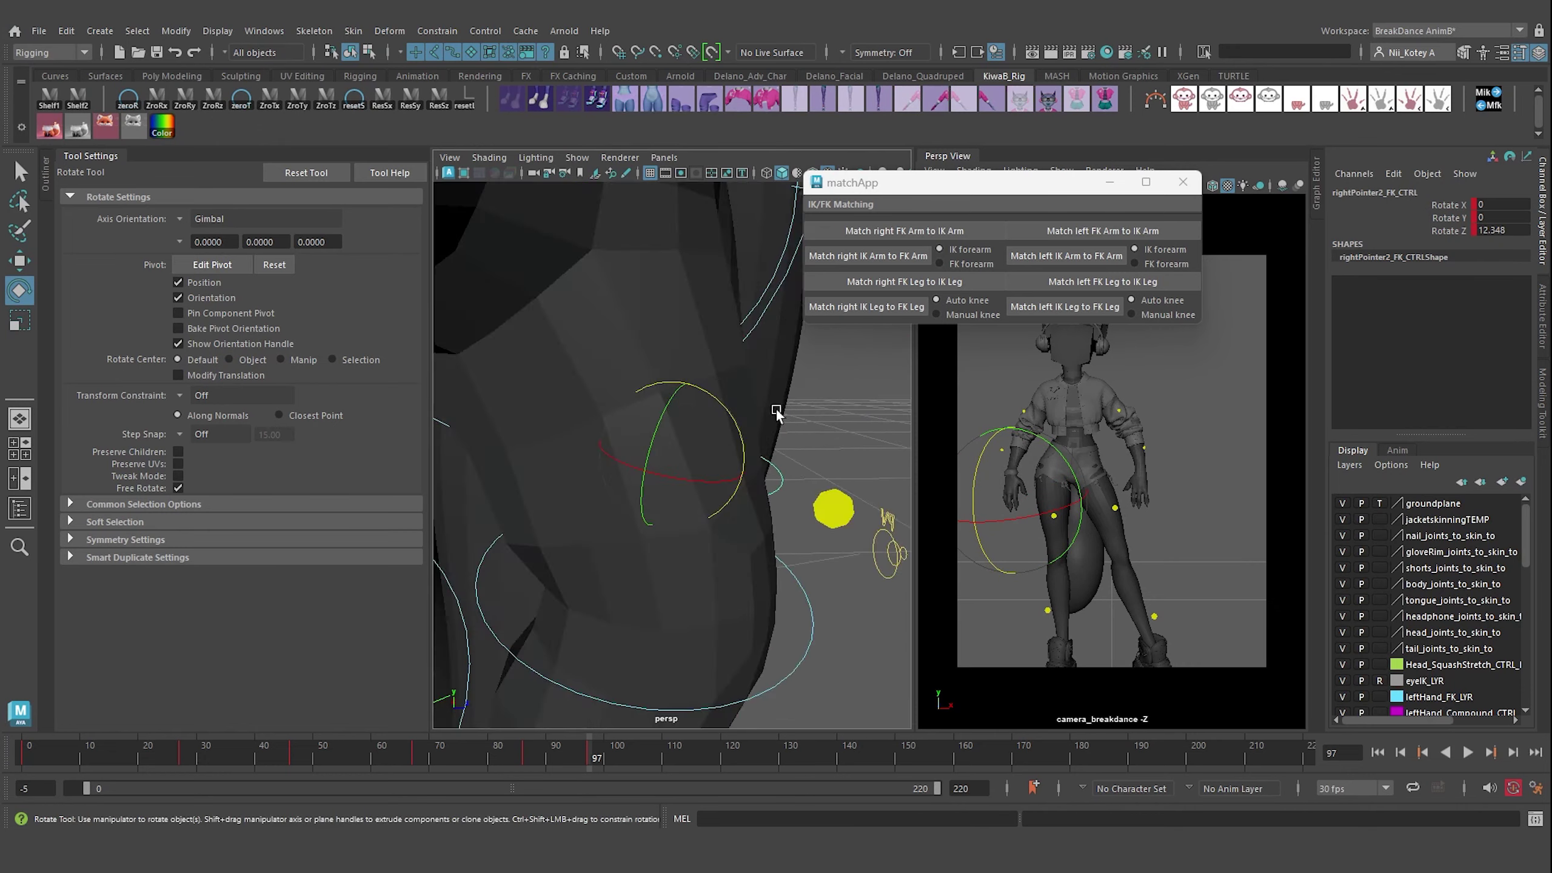
{"action": "mouse_move", "coordinate": [776, 413]}
{"action": "left_mouse_down", "text": "alt"}
{"action": "mouse_move", "coordinate": [617, 434]}
{"action": "mouse_move", "coordinate": [773, 446]}
{"action": "mouse_move", "coordinate": [693, 467]}
{"action": "left_mouse_up", "text": "alt"}
{"action": "left_click", "coordinate": [642, 450]}
{"action": "left_click", "coordinate": [680, 416]}
{"action": "left_click_drag", "start_coordinate": [693, 409], "coordinate": [702, 440]}
{"action": "left_click", "coordinate": [725, 335]}
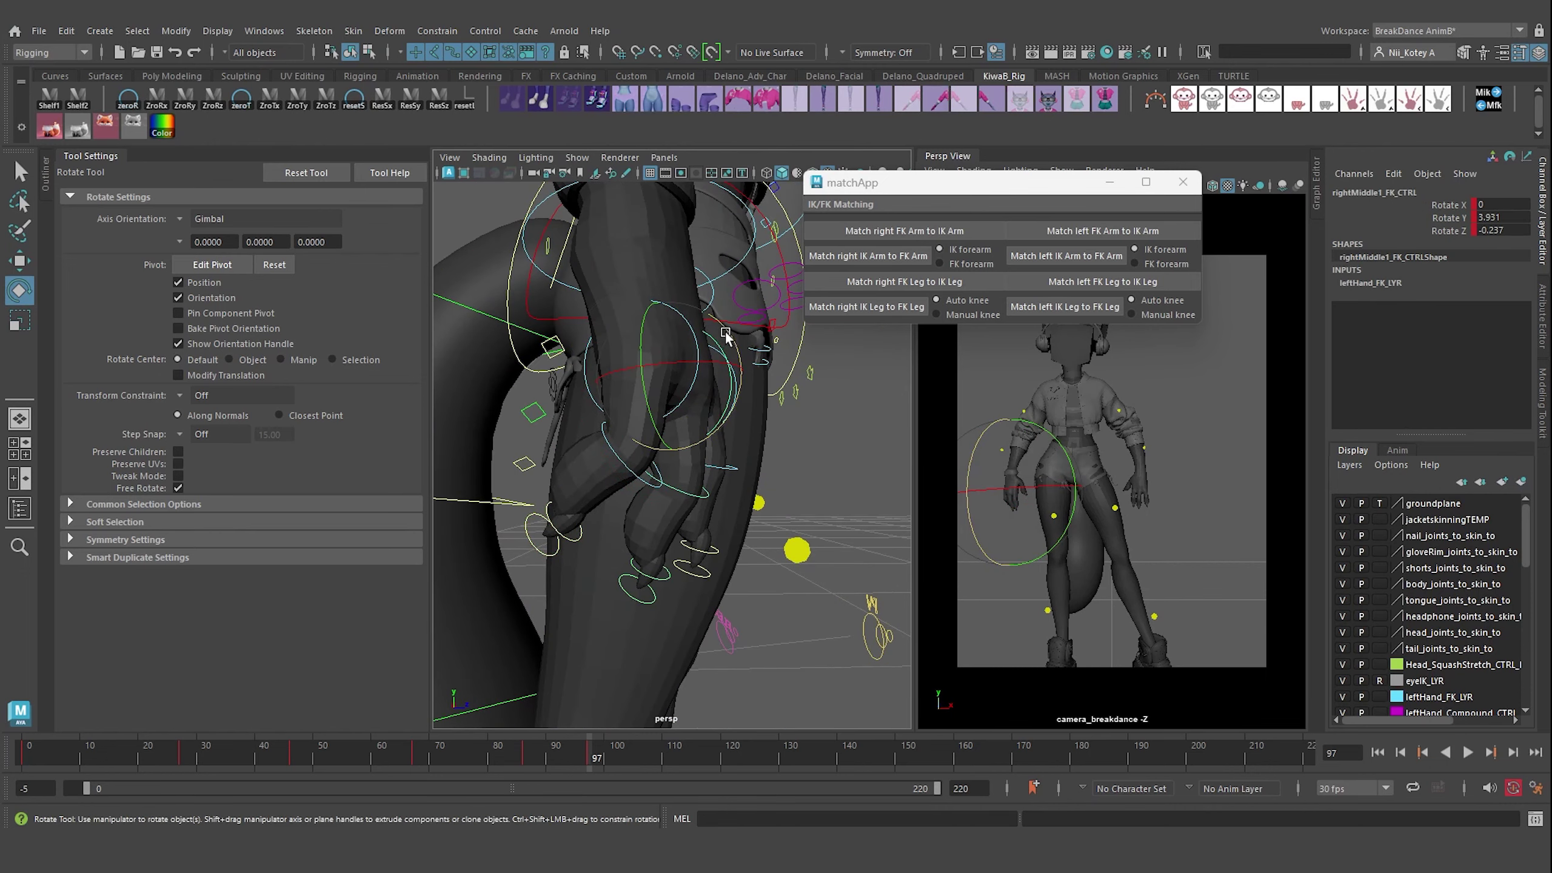
{"action": "mouse_move", "coordinate": [725, 335]}
{"action": "left_mouse_down"}
{"action": "mouse_move", "coordinate": [709, 352]}
{"action": "mouse_move", "coordinate": [558, 365]}
{"action": "mouse_move", "coordinate": [673, 428]}
{"action": "mouse_move", "coordinate": [648, 464]}
{"action": "left_mouse_up"}
- Bend the left middle and pinky fingers, then review frames 86 and 97
{"action": "left_click", "coordinate": [654, 551]}
{"action": "mouse_move", "coordinate": [673, 553]}
{"action": "left_mouse_down"}
{"action": "mouse_move", "coordinate": [648, 556]}
{"action": "mouse_move", "coordinate": [703, 515]}
{"action": "mouse_move", "coordinate": [753, 516]}
{"action": "left_mouse_up"}
{"action": "left_click", "coordinate": [733, 538]}
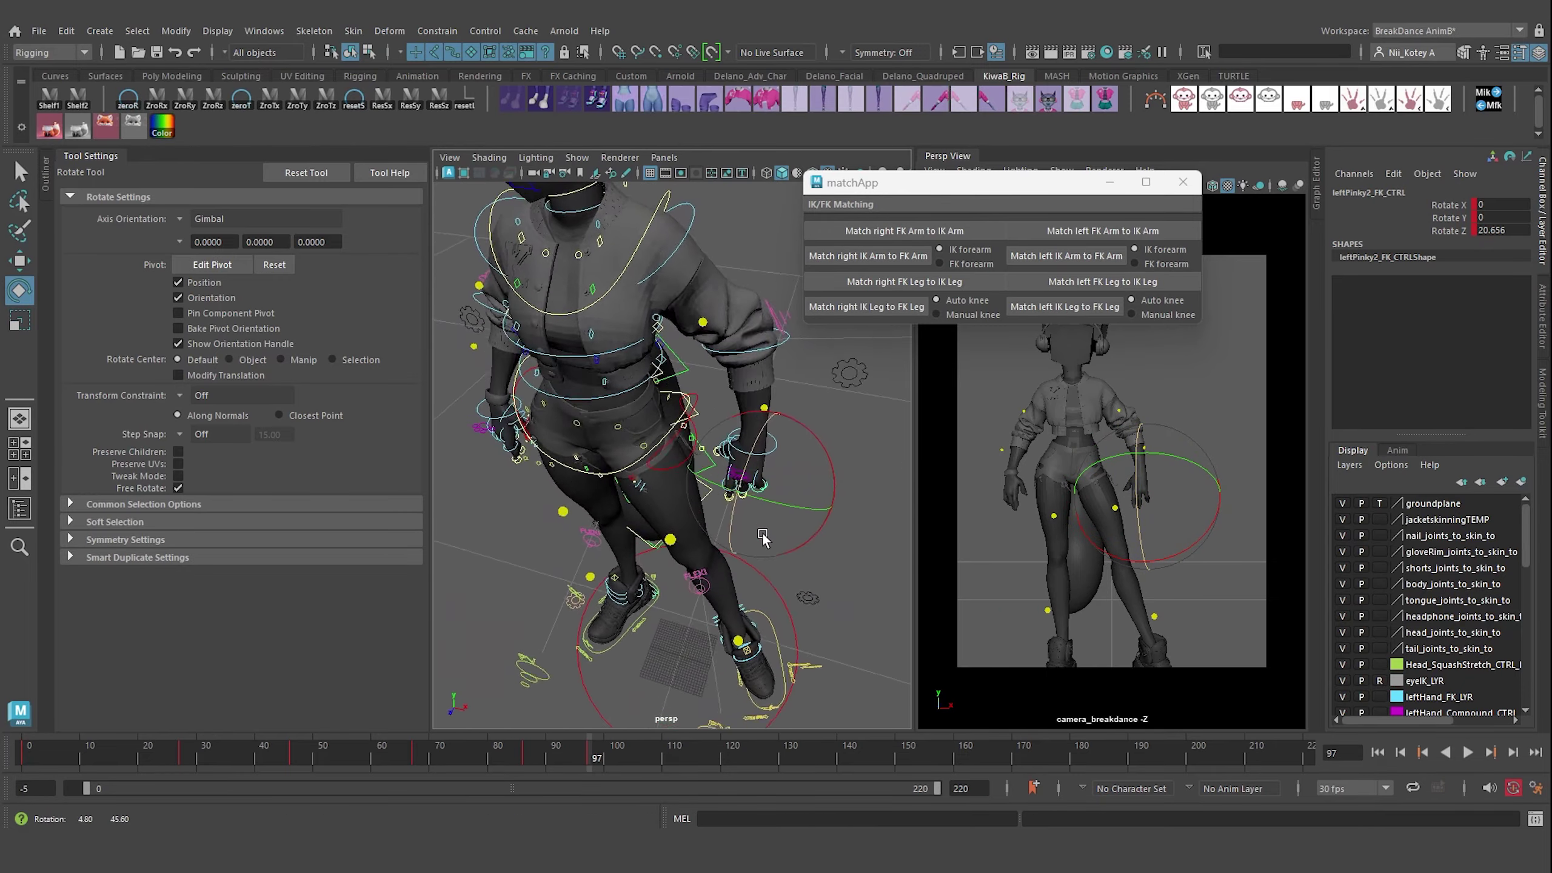
{"action": "left_click", "coordinate": [534, 756]}
{"action": "left_click", "coordinate": [598, 452]}
{"action": "mouse_move", "coordinate": [599, 452]}
{"action": "left_mouse_down", "text": "alt"}
{"action": "mouse_move", "coordinate": [556, 578]}
{"action": "mouse_move", "coordinate": [540, 432]}
{"action": "mouse_move", "coordinate": [682, 571]}
{"action": "left_mouse_up", "text": "alt"}
{"action": "key", "text": "period"}
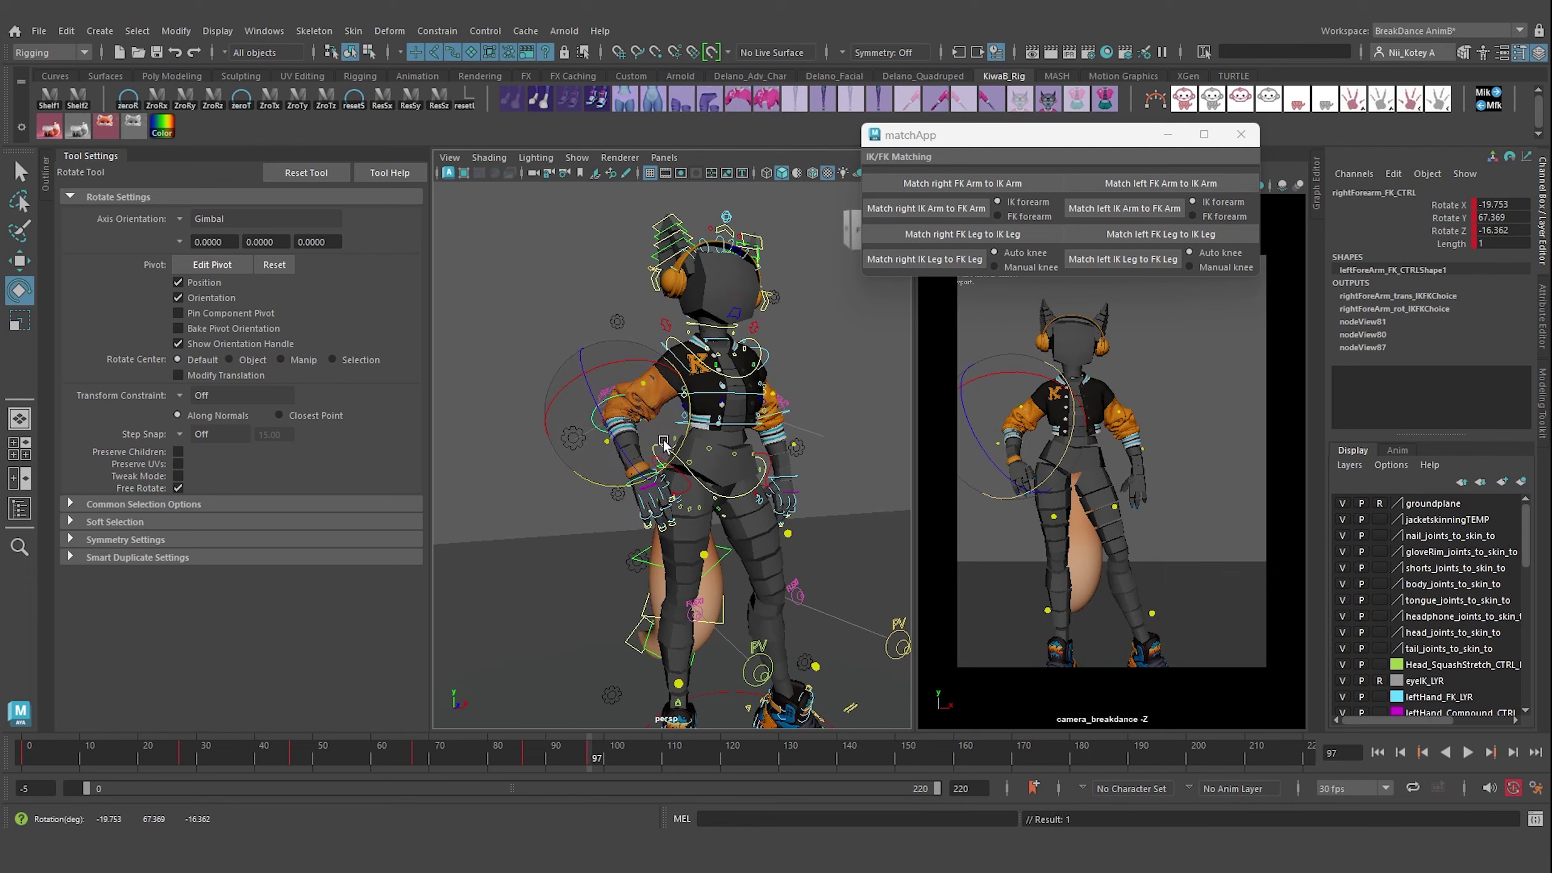
- Rotate rightHand_FK_CTRL into place
{"action": "left_click_drag", "start_coordinate": [647, 428], "coordinate": [686, 430], "text": "alt"}
{"action": "key", "text": "f"}
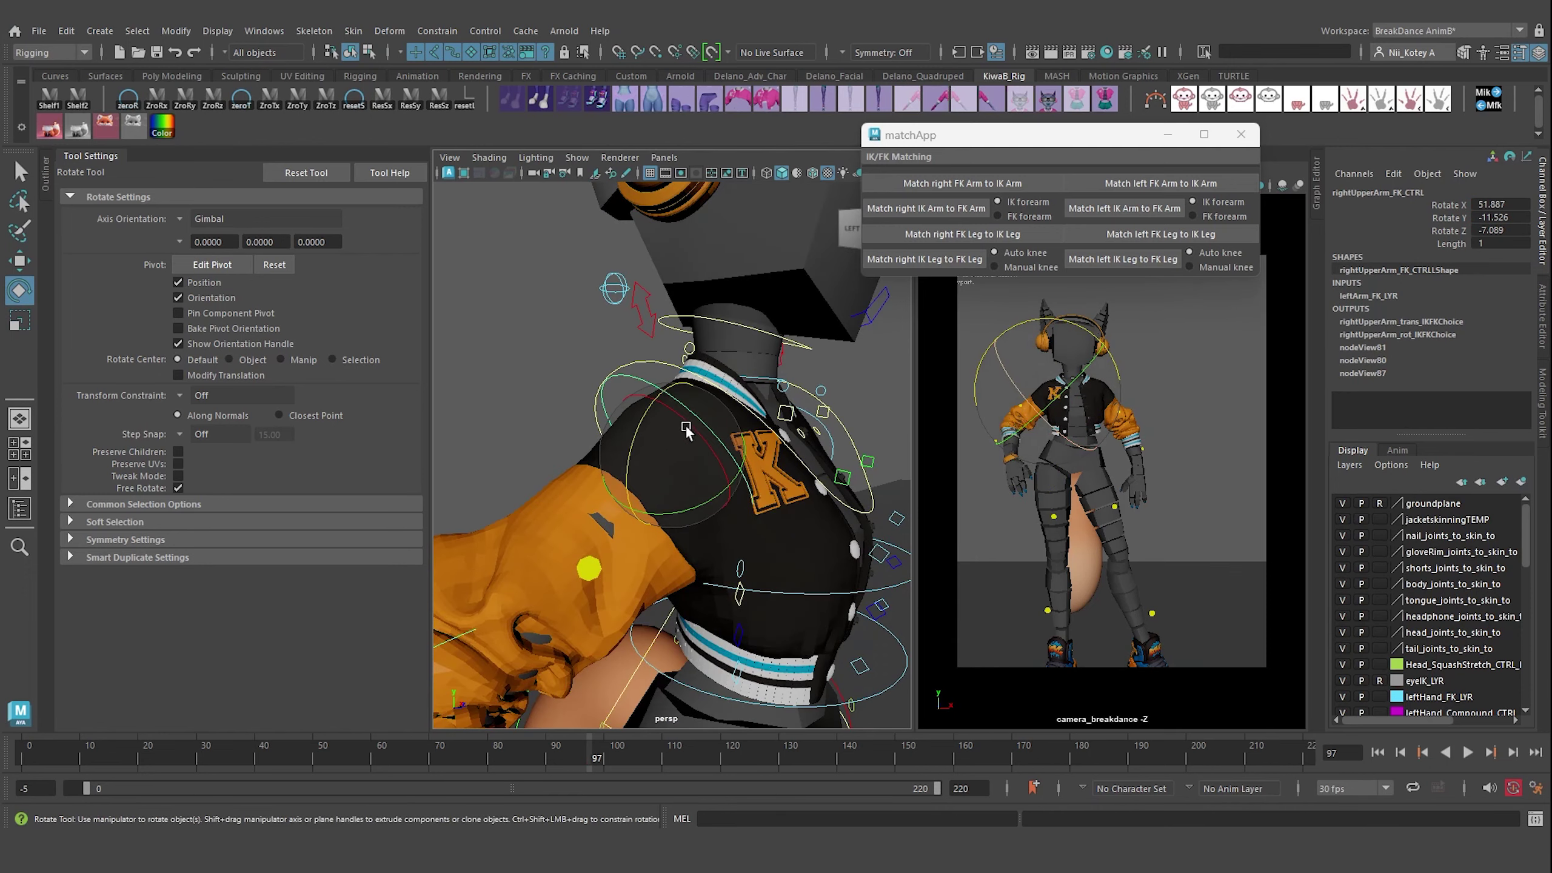
{"action": "scroll", "coordinate": [685, 430], "scroll_direction": "down", "scroll_amount": 3}
{"action": "left_click_drag", "start_coordinate": [822, 476], "coordinate": [721, 502], "text": "alt"}
{"action": "left_click", "coordinate": [695, 553]}
{"action": "mouse_move", "coordinate": [695, 553]}
{"action": "left_mouse_down"}
{"action": "mouse_move", "coordinate": [667, 579]}
{"action": "mouse_move", "coordinate": [426, 513]}
{"action": "mouse_move", "coordinate": [601, 513]}
{"action": "mouse_move", "coordinate": [624, 498]}
{"action": "left_mouse_up"}
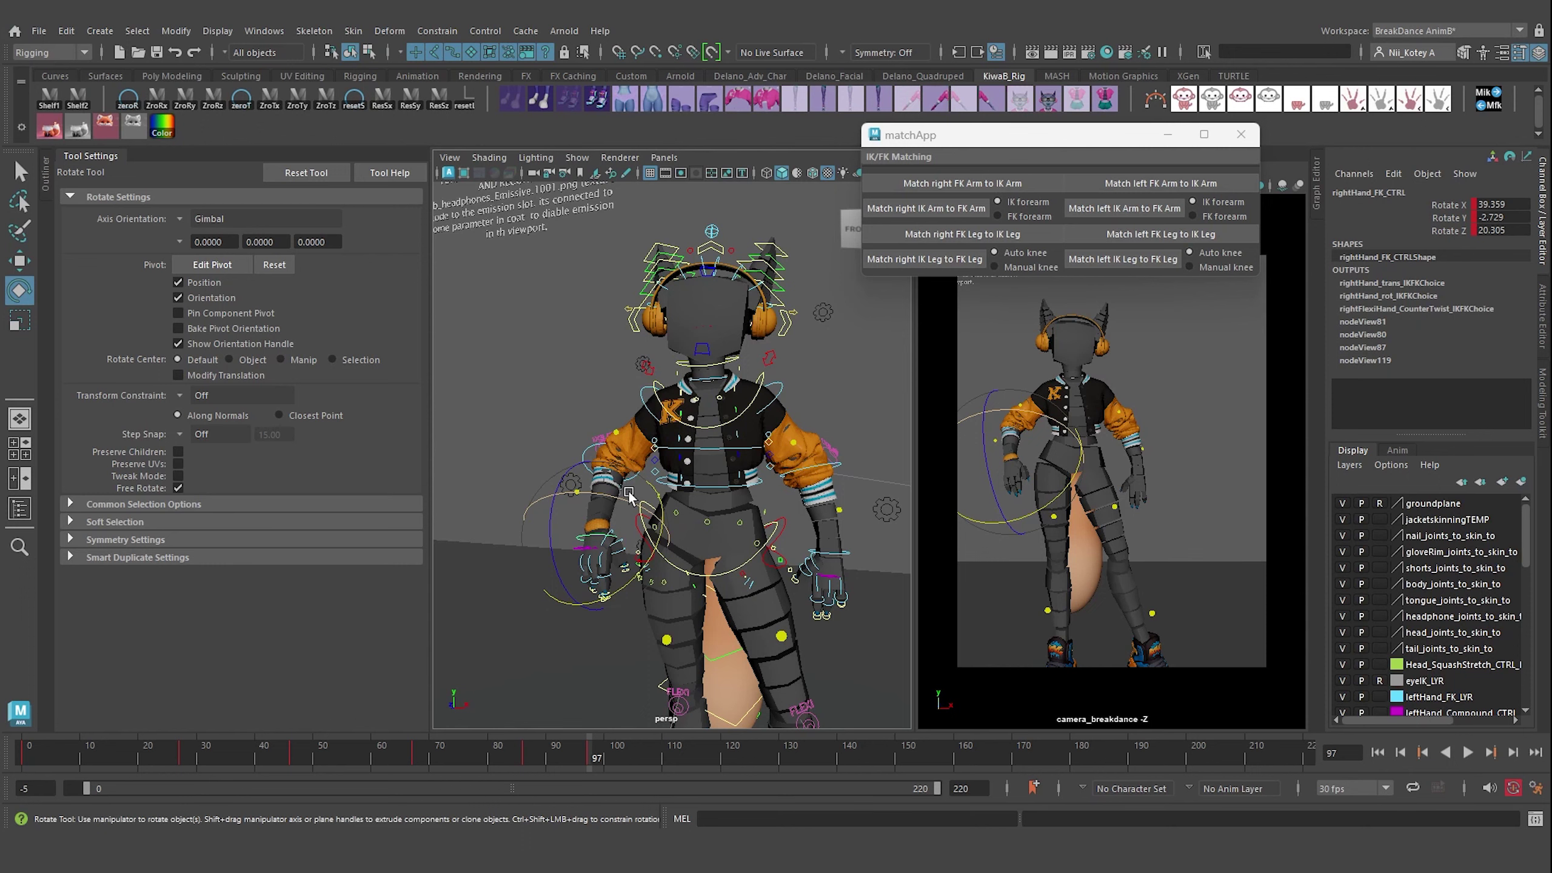
- In the Outliner, unmute the cam_hip group's translate channels and test playback
{"action": "left_click", "coordinate": [45, 174]}
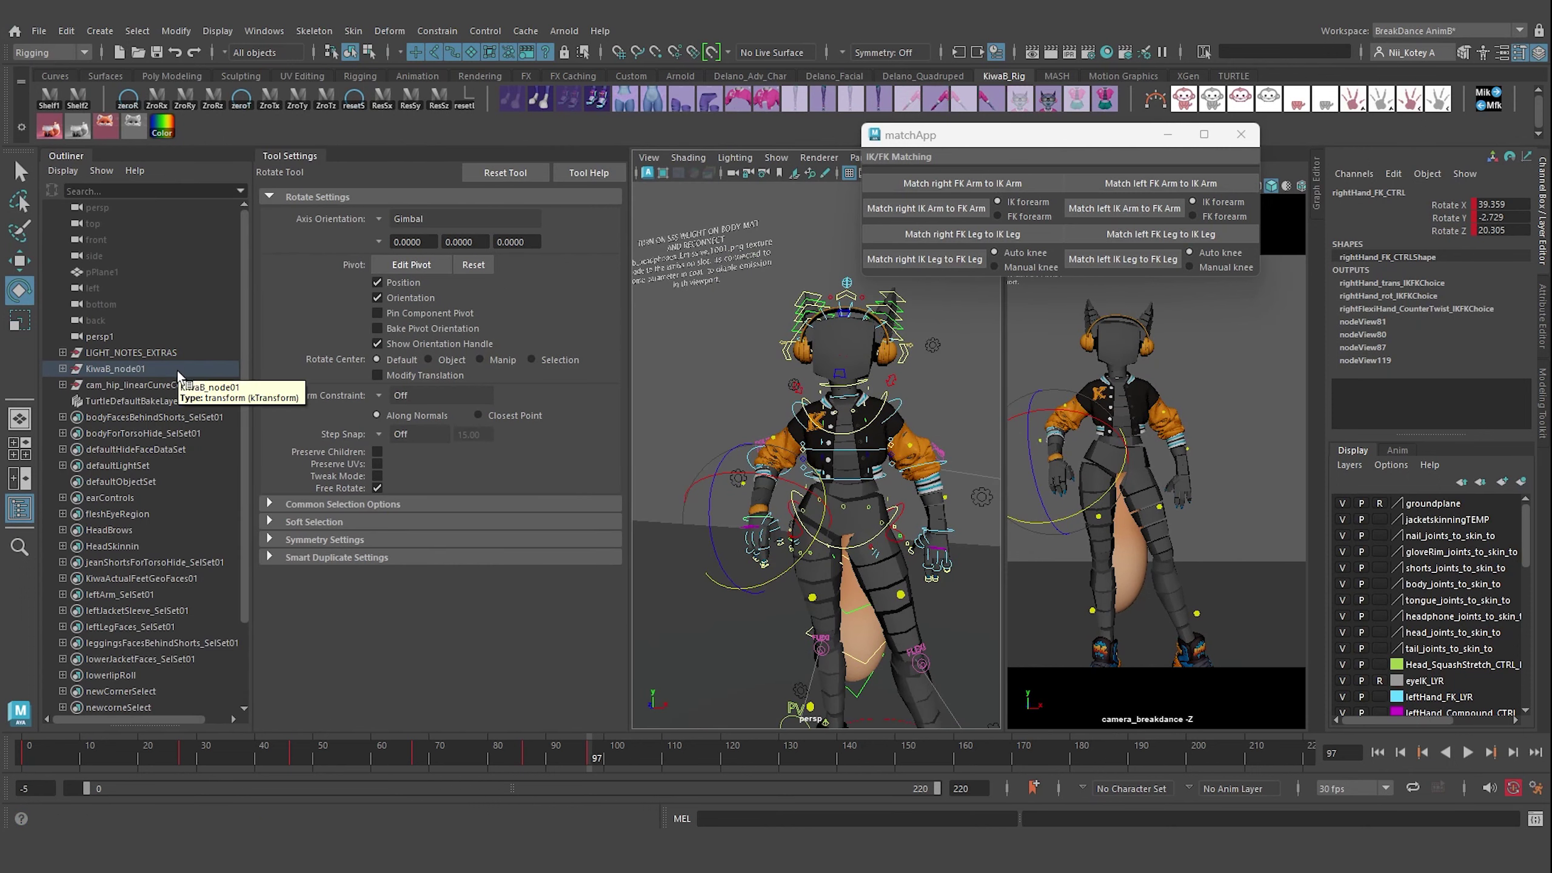
{"action": "left_click", "coordinate": [153, 385]}
{"action": "left_click_drag", "start_coordinate": [1442, 205], "coordinate": [1442, 231]}
{"action": "right_click", "coordinate": [1353, 222]}
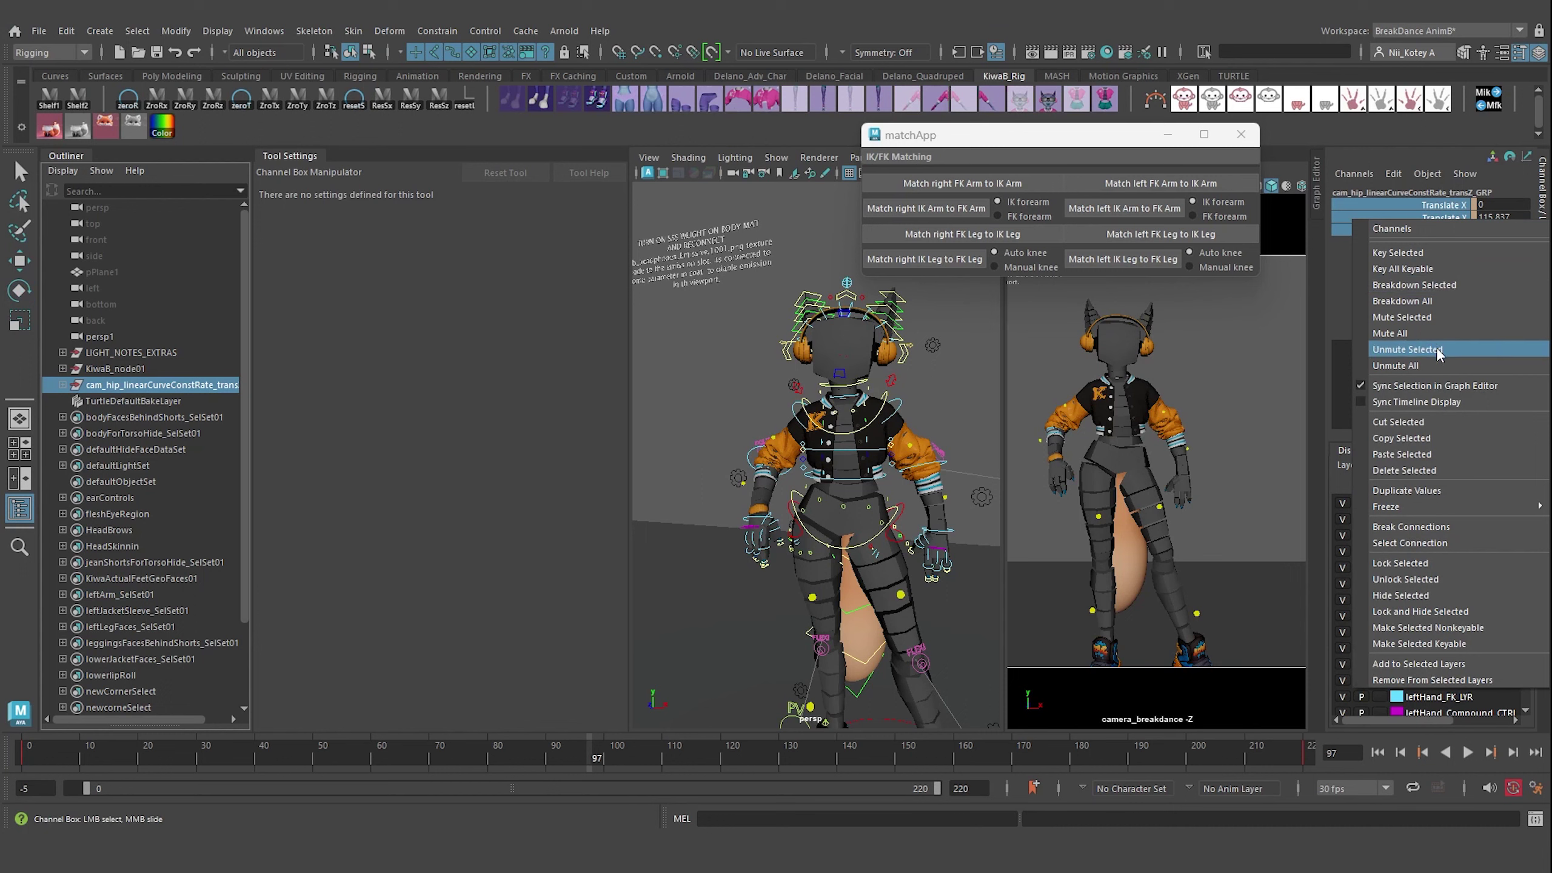
{"action": "left_click", "coordinate": [1439, 353]}
{"action": "key", "text": "alt+v"}
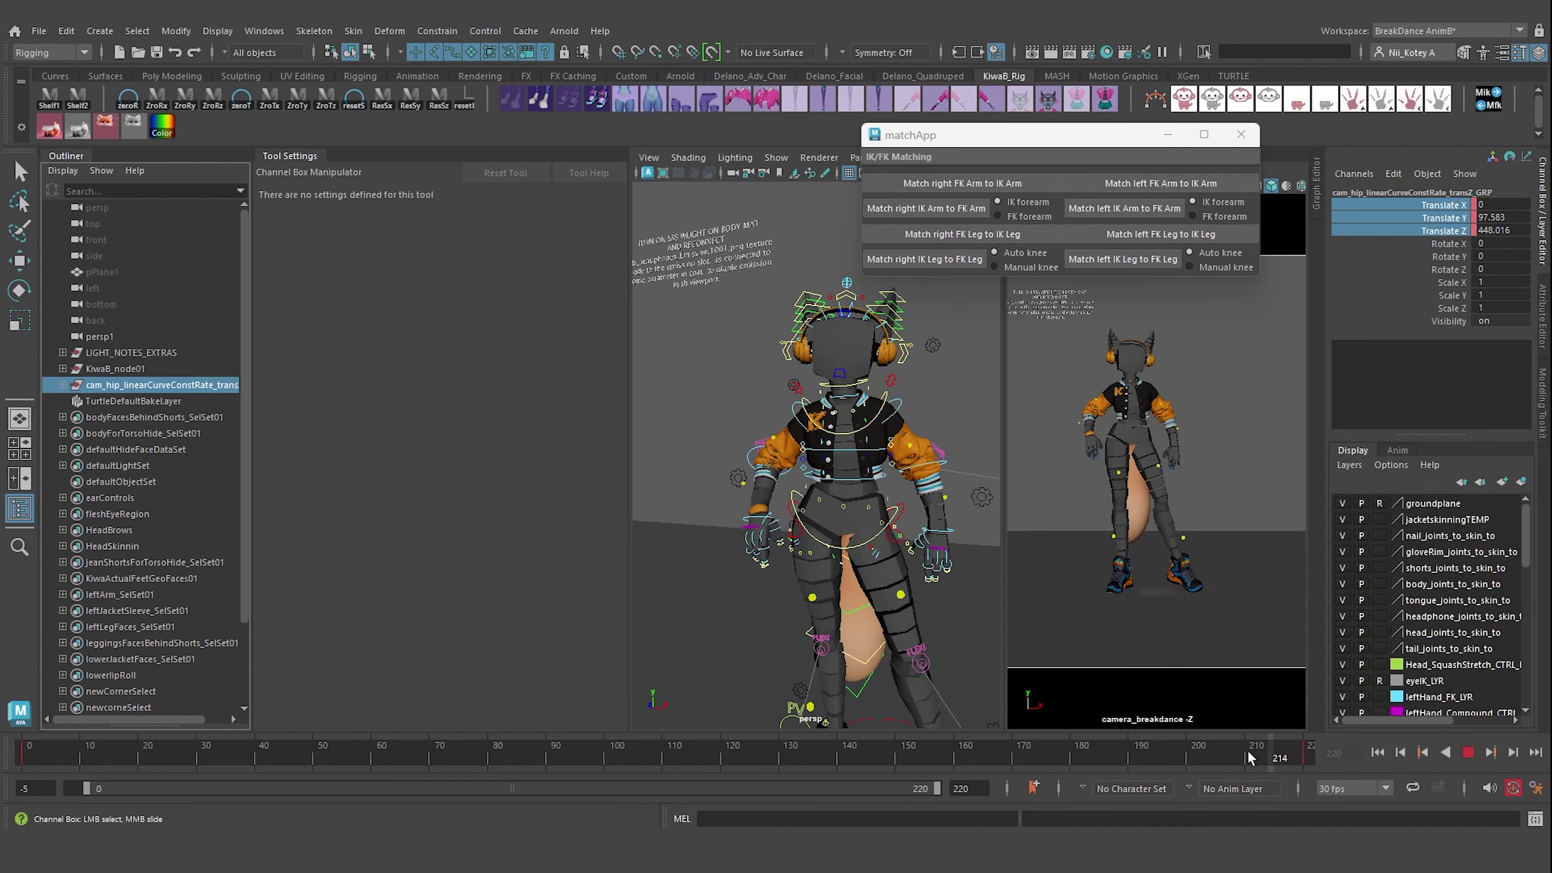
{"action": "left_click", "coordinate": [746, 755]}
- Mute the cam_hip translate channels again and replay the animation
{"action": "right_click", "coordinate": [1353, 225]}
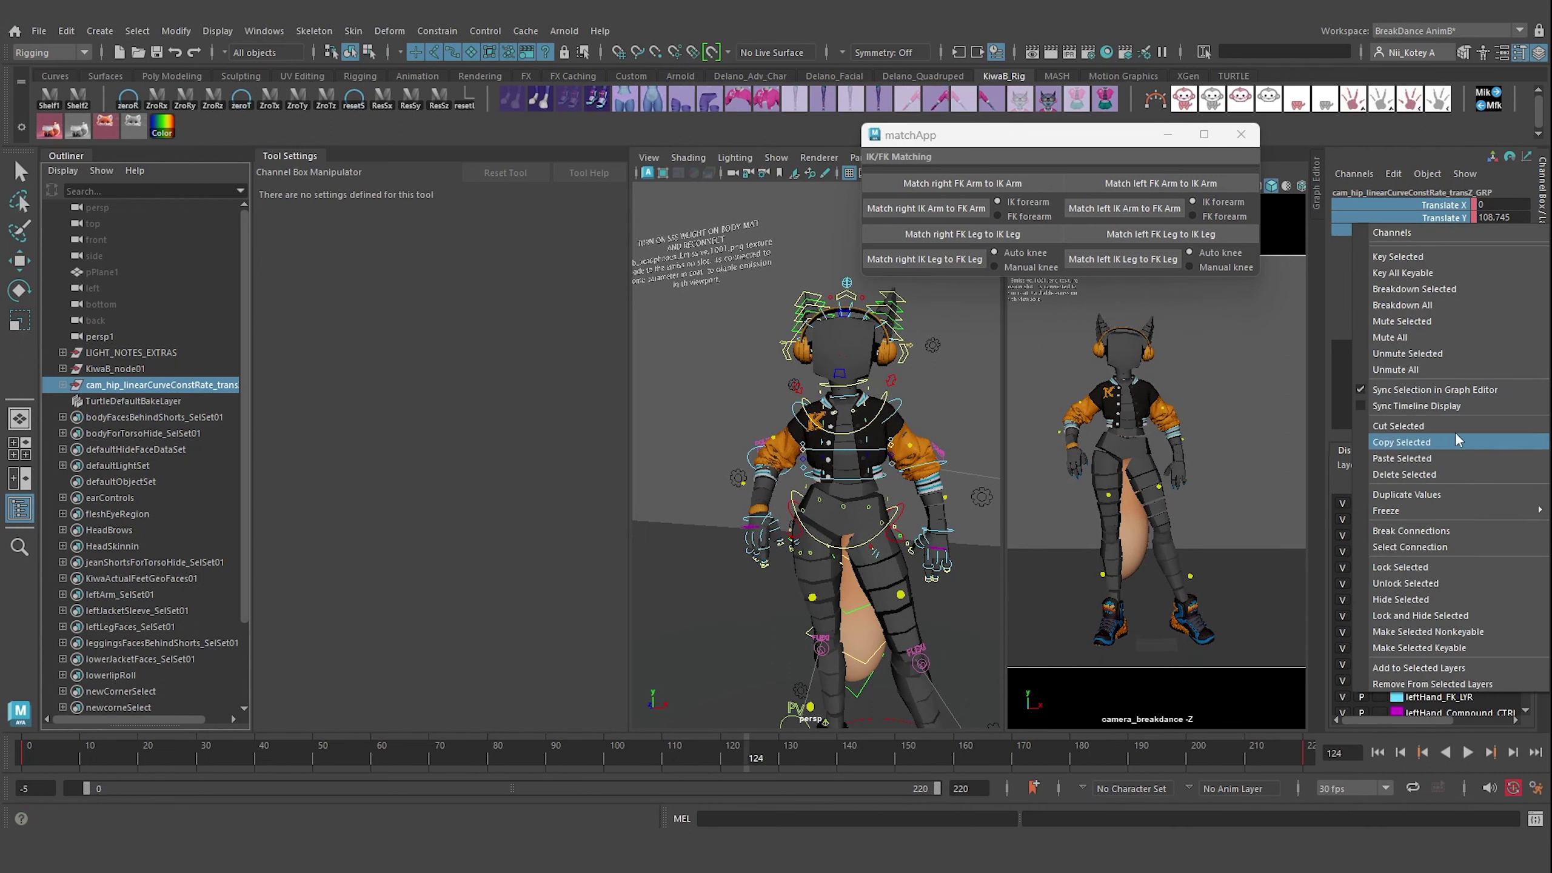
{"action": "left_click", "coordinate": [1402, 321]}
{"action": "key", "text": "alt+v"}
{"action": "left_click", "coordinate": [369, 754]}
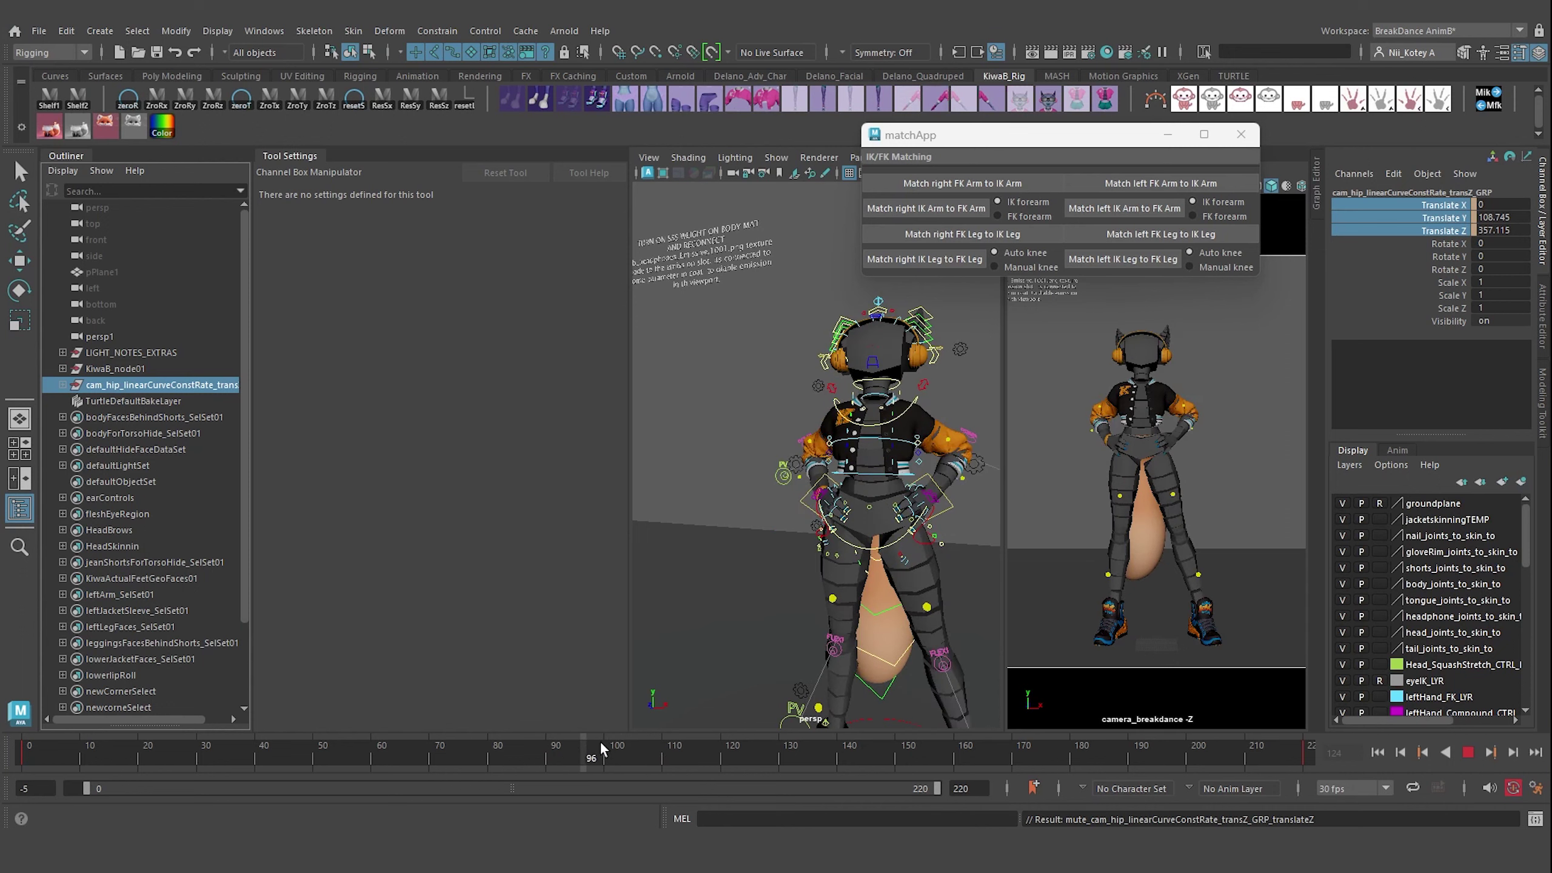
{"action": "key", "text": "alt+v"}
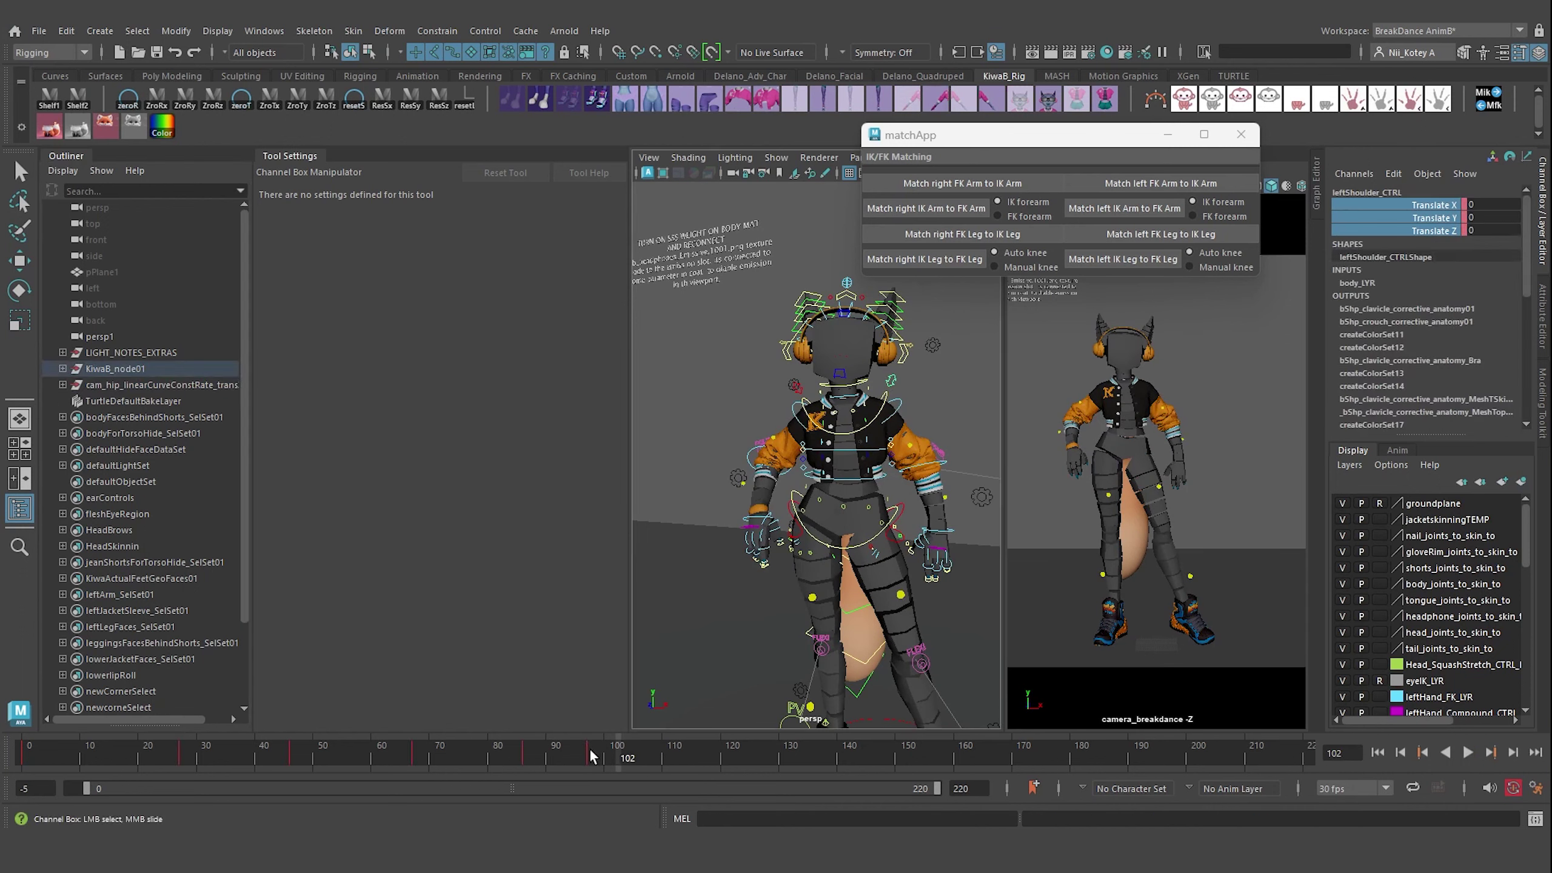
- At frame 97, spin the left sneaker's toe using its toe-spin control
{"action": "left_click", "coordinate": [591, 757]}
{"action": "left_click_drag", "start_coordinate": [575, 757], "coordinate": [571, 753]}
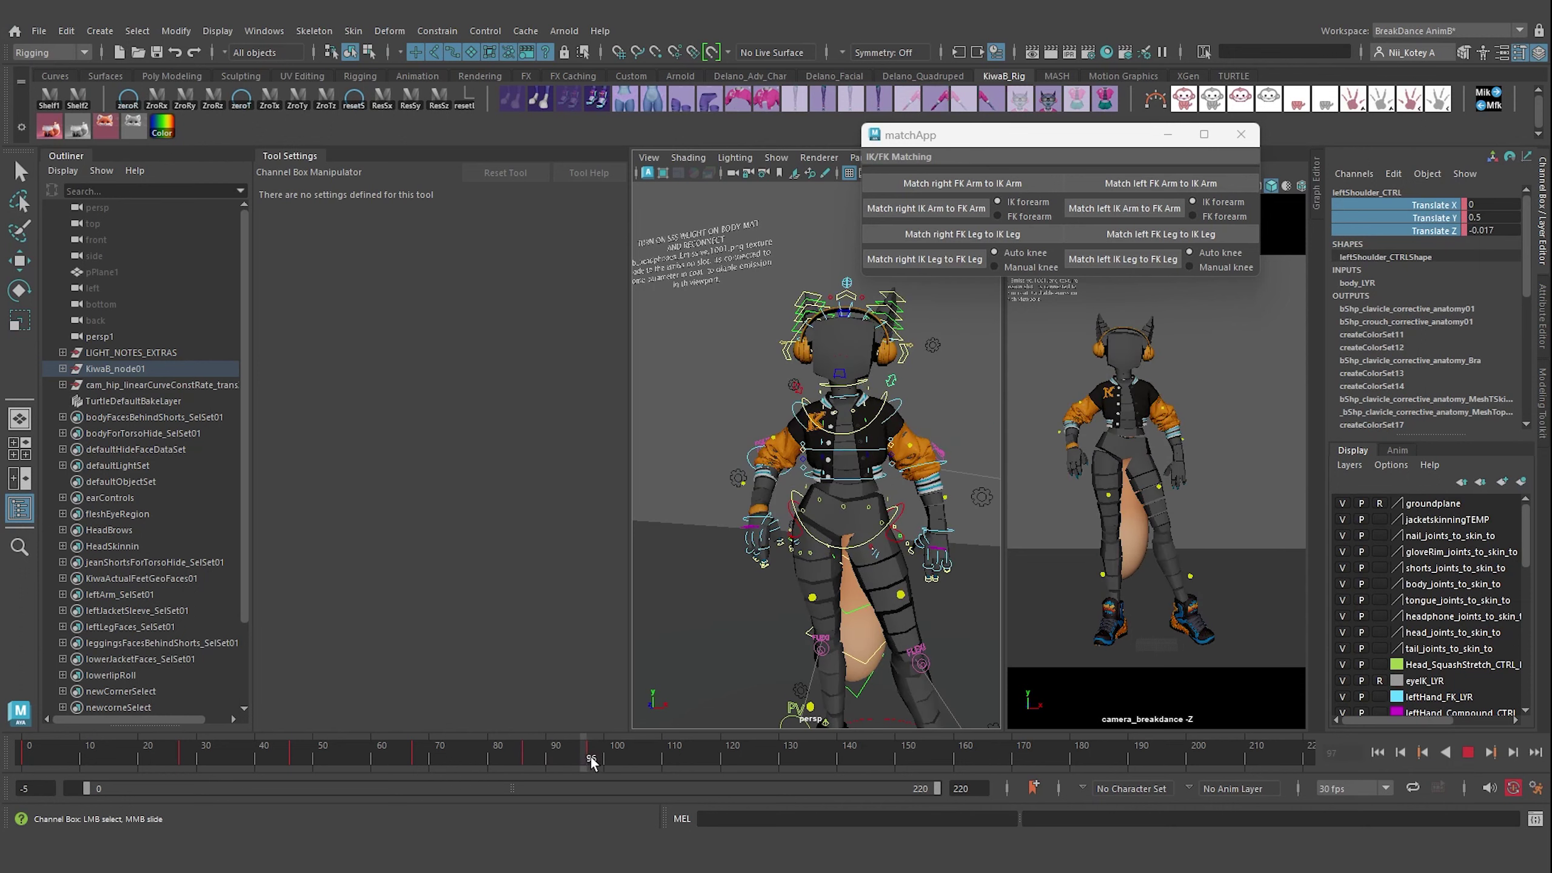
{"action": "key", "text": "alt+v"}
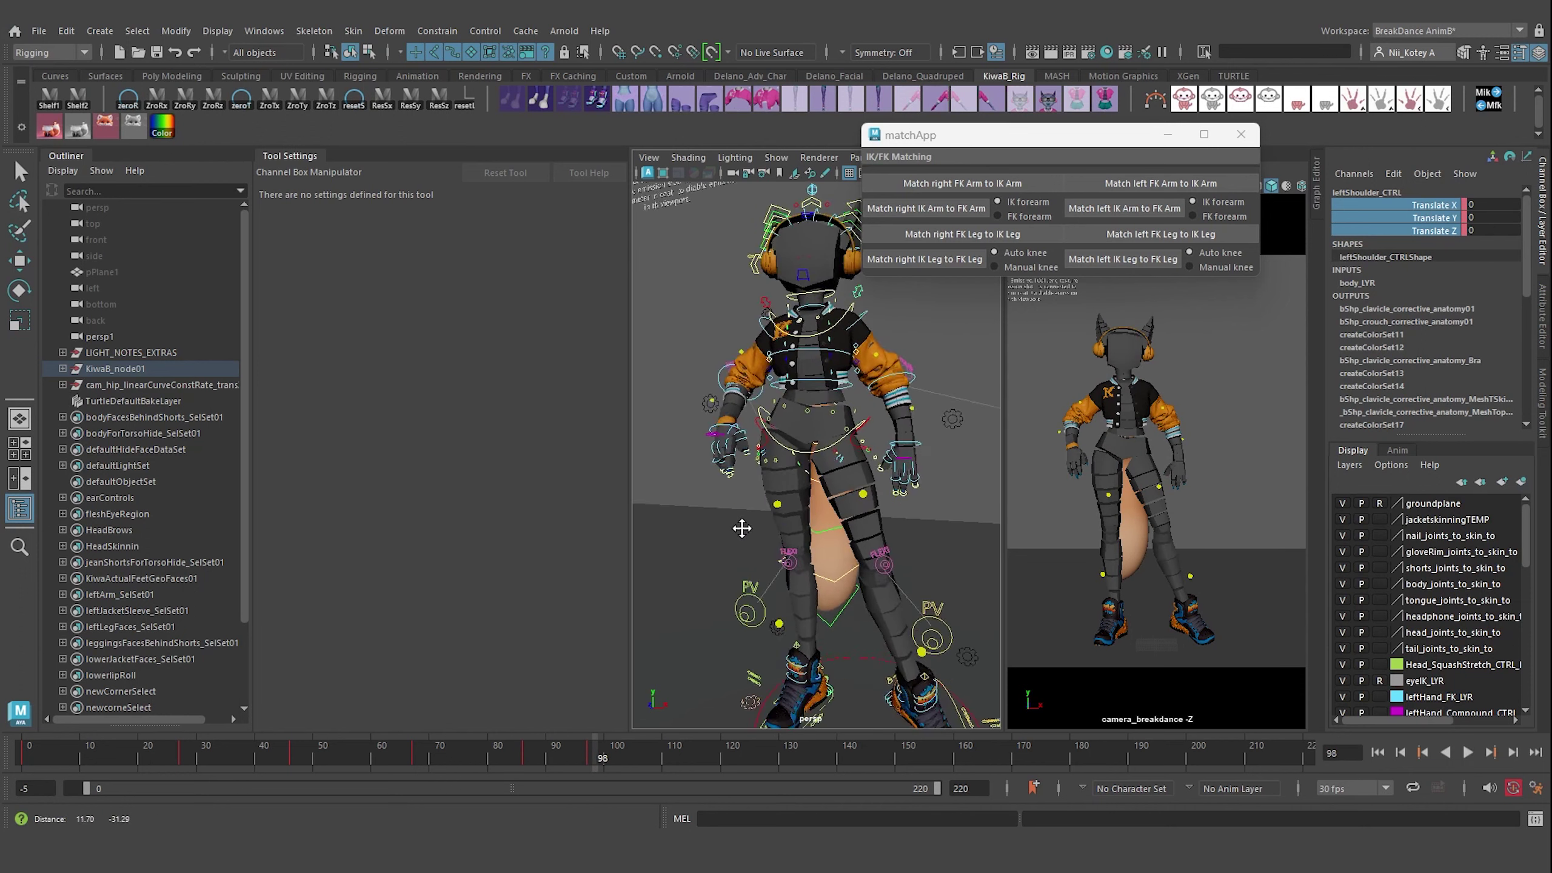
{"action": "right_click_drag", "start_coordinate": [742, 527], "coordinate": [855, 581], "text": "alt"}
{"action": "left_click", "coordinate": [890, 587]}
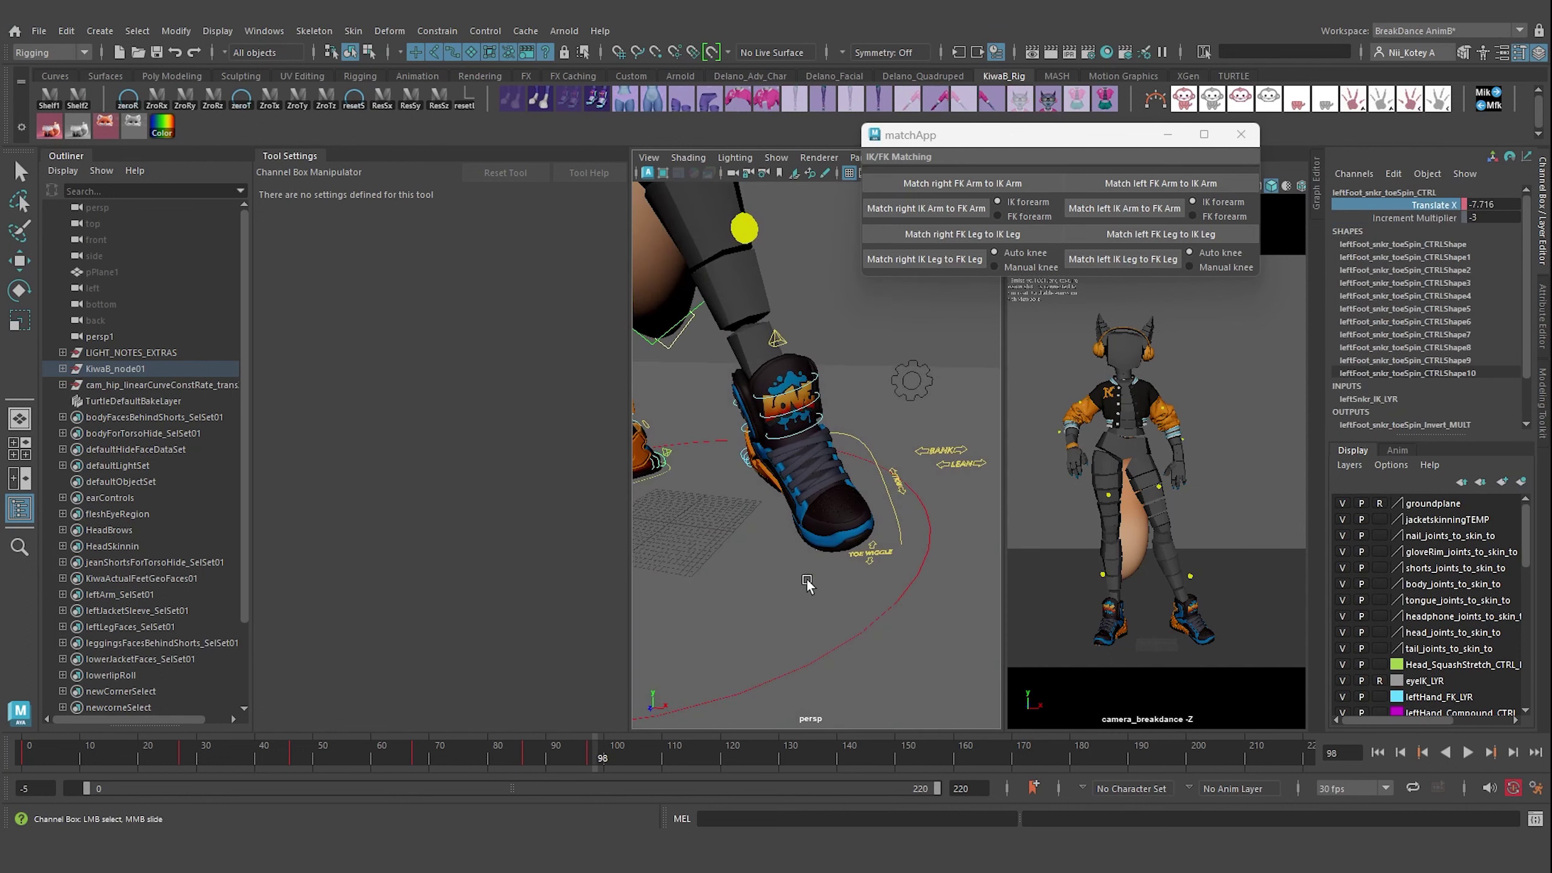
{"action": "key", "text": "w"}
{"action": "left_click_drag", "start_coordinate": [890, 587], "coordinate": [917, 585]}
- Bank the left sneaker sideways to Translate X -5.147 and close the IK/FK matching window
{"action": "left_click", "coordinate": [931, 450]}
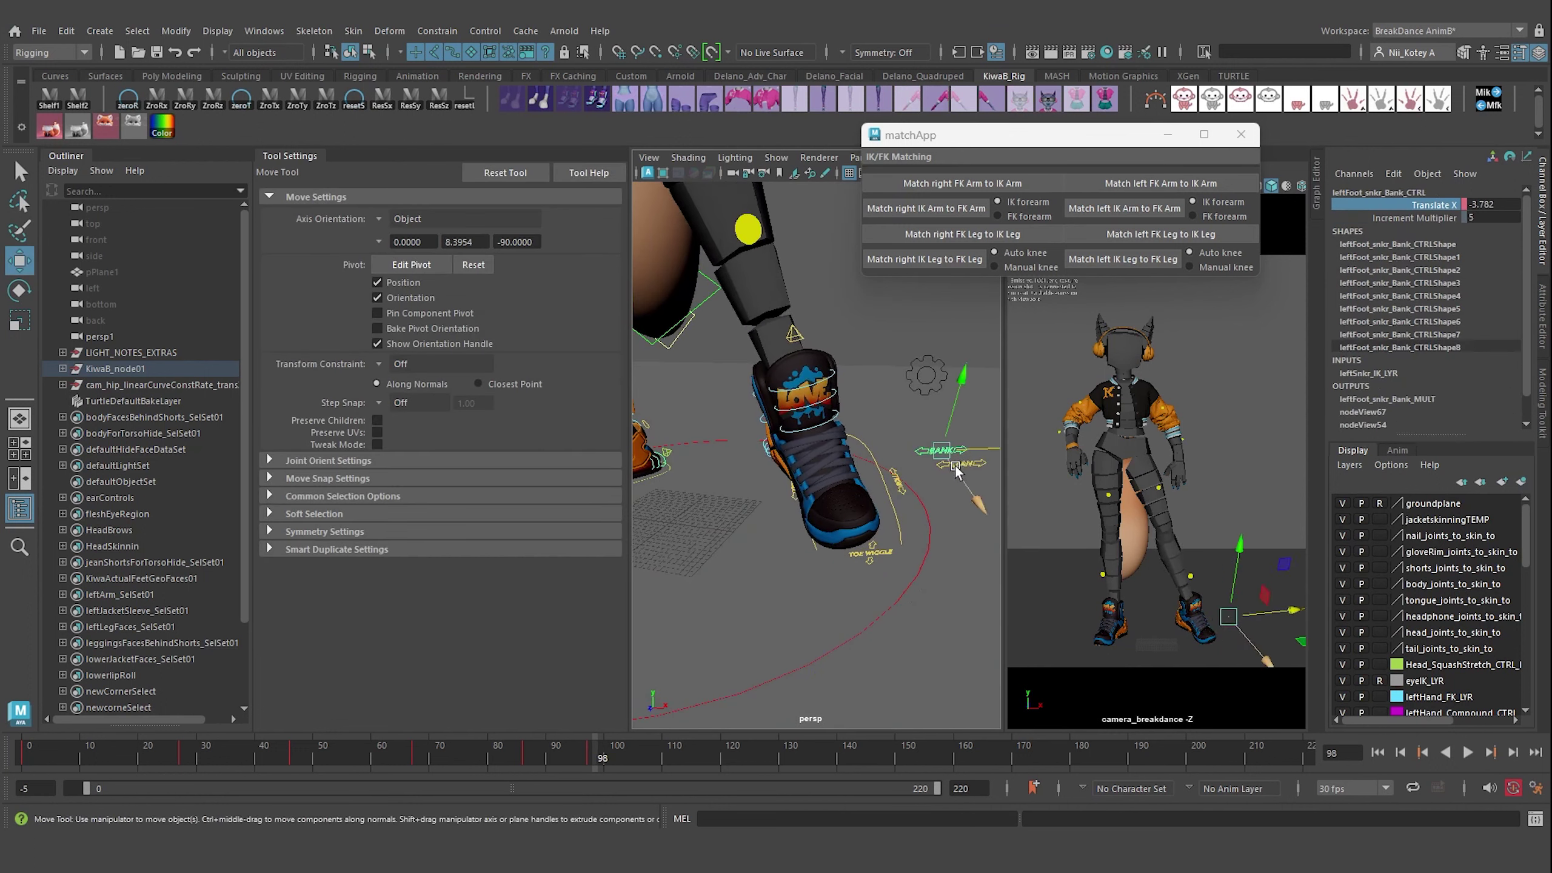
{"action": "mouse_move", "coordinate": [944, 450]}
{"action": "left_mouse_down"}
{"action": "mouse_move", "coordinate": [964, 448]}
{"action": "mouse_move", "coordinate": [910, 462]}
{"action": "left_mouse_up"}
{"action": "key", "text": "Up"}
{"action": "key", "text": "e"}
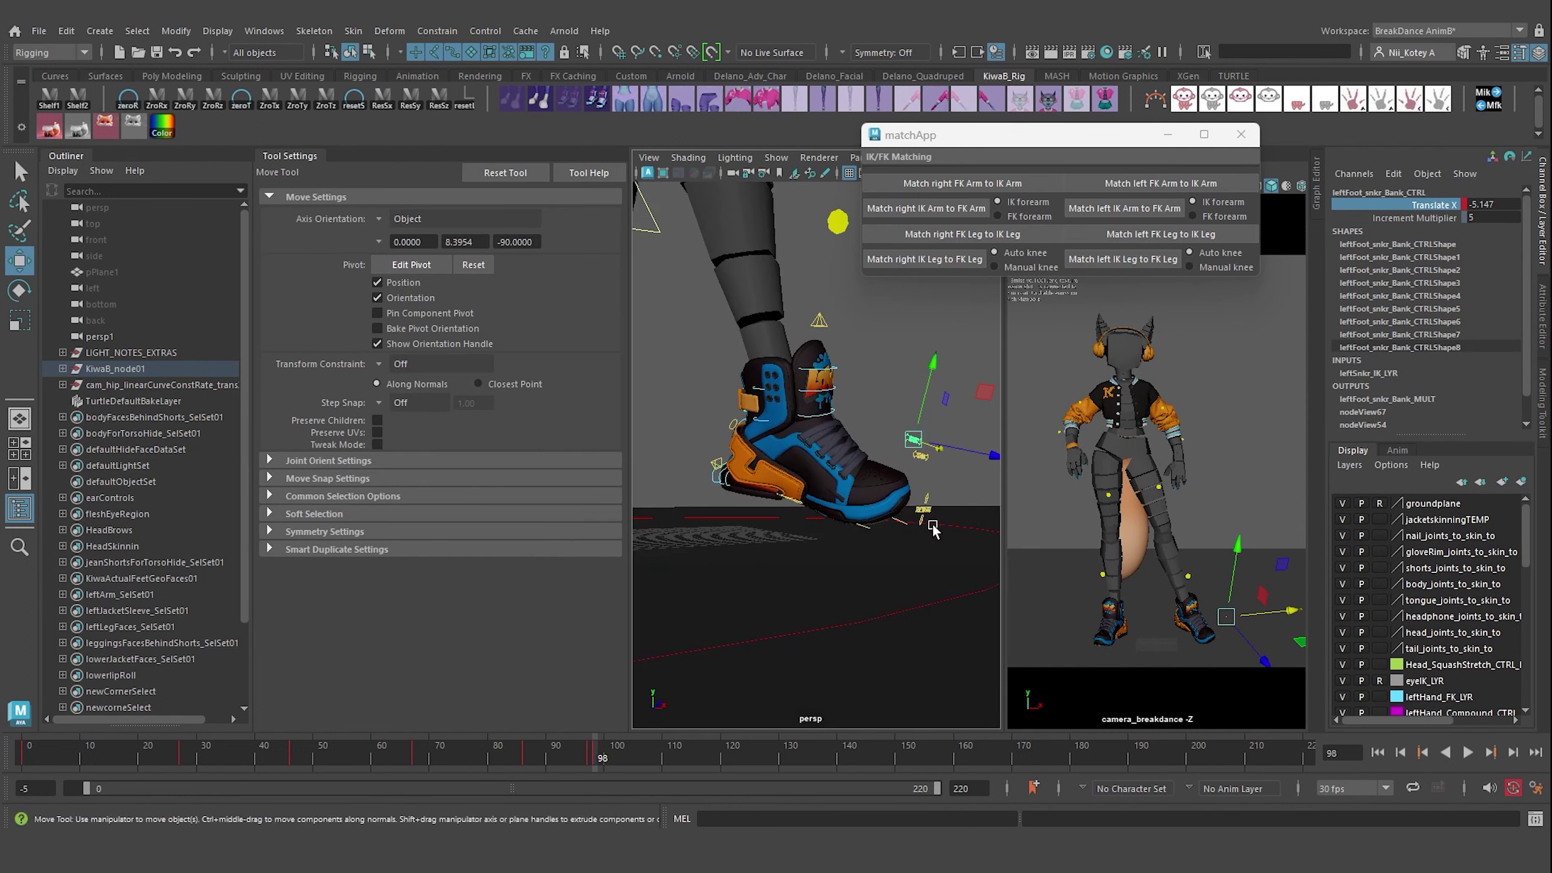
{"action": "left_click", "coordinate": [813, 522]}
{"action": "right_click_drag", "start_coordinate": [813, 522], "coordinate": [764, 501], "text": "alt"}
- Twist the jacket's front flexi control a little further in Y
{"action": "mouse_move", "coordinate": [764, 501]}
{"action": "left_mouse_down", "text": "alt"}
{"action": "mouse_move", "coordinate": [812, 522]}
{"action": "mouse_move", "coordinate": [673, 367]}
{"action": "left_mouse_up", "text": "alt"}
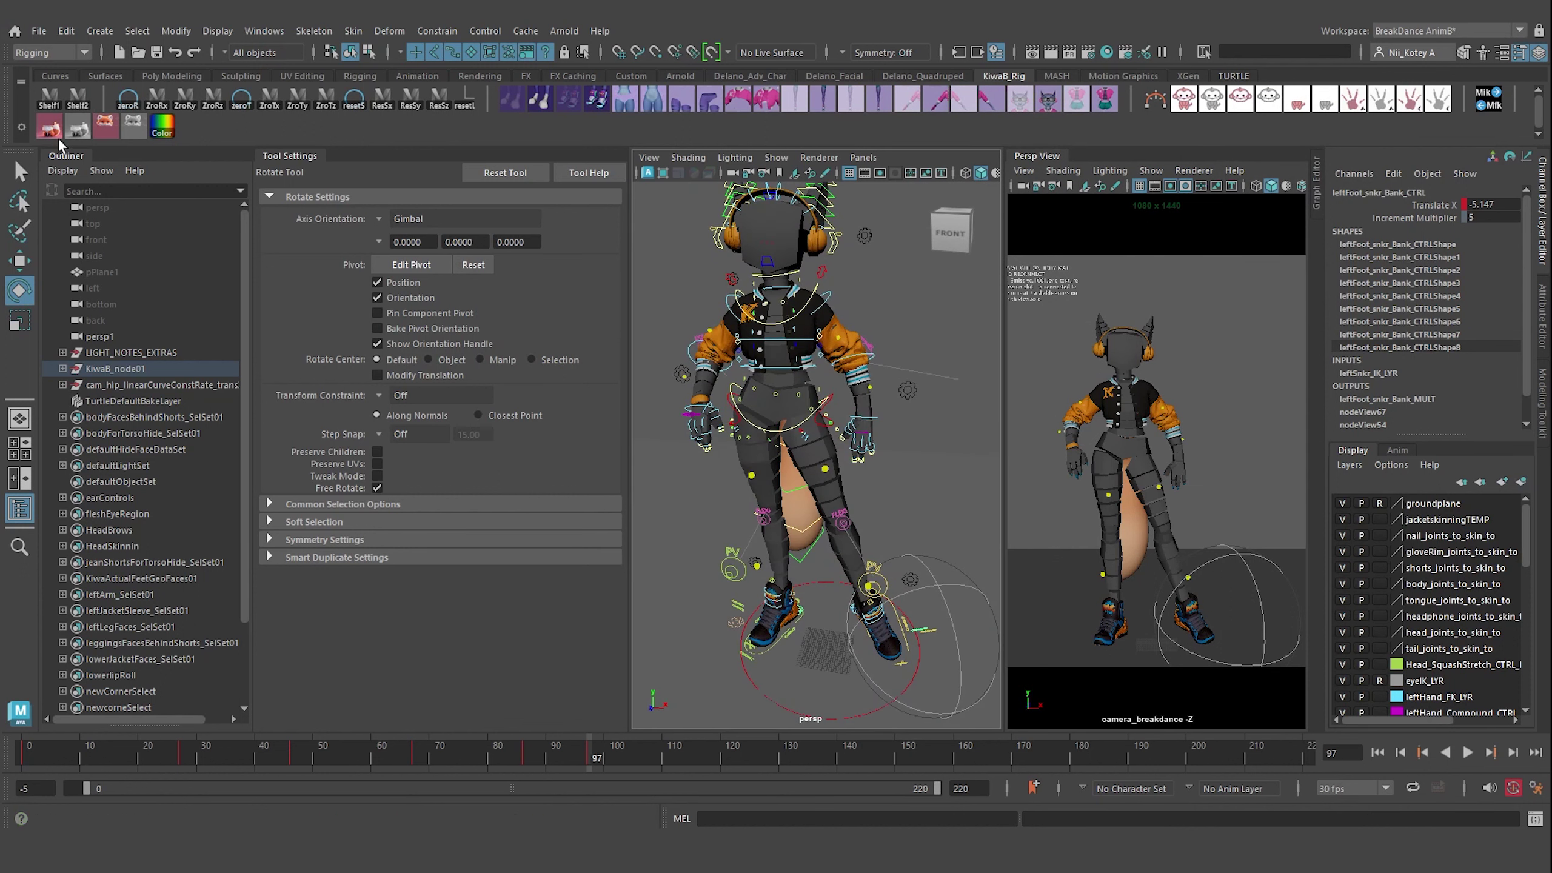
{"action": "scroll", "coordinate": [812, 366], "scroll_direction": "up", "scroll_amount": 10}
{"action": "left_click", "coordinate": [929, 309]}
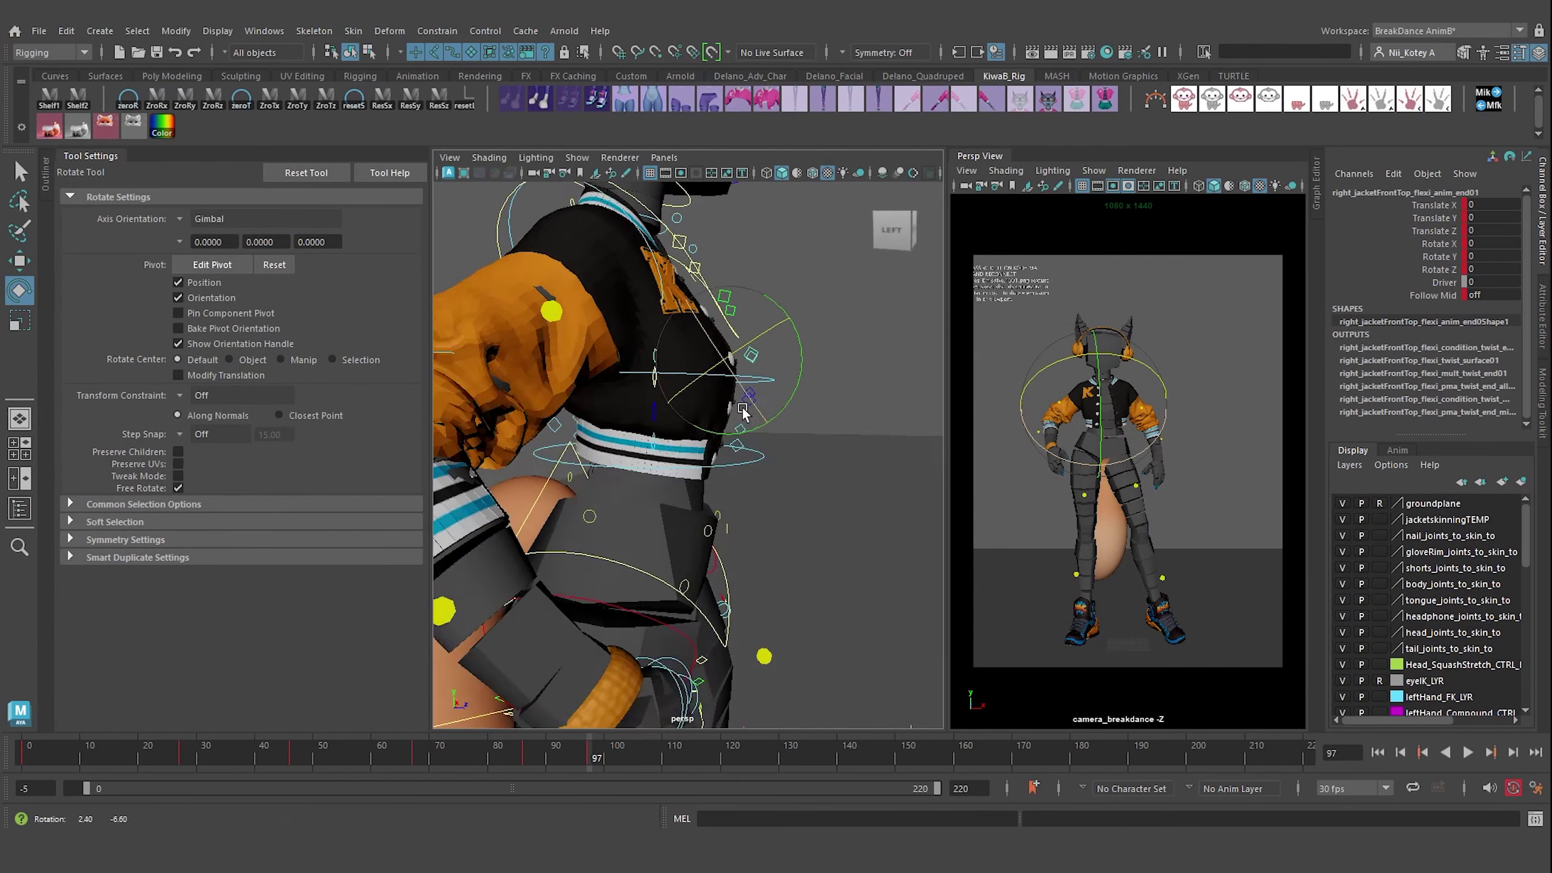
{"action": "left_click_drag", "start_coordinate": [773, 364], "coordinate": [768, 371]}
{"action": "left_click_drag", "start_coordinate": [769, 372], "coordinate": [692, 413], "text": "alt"}
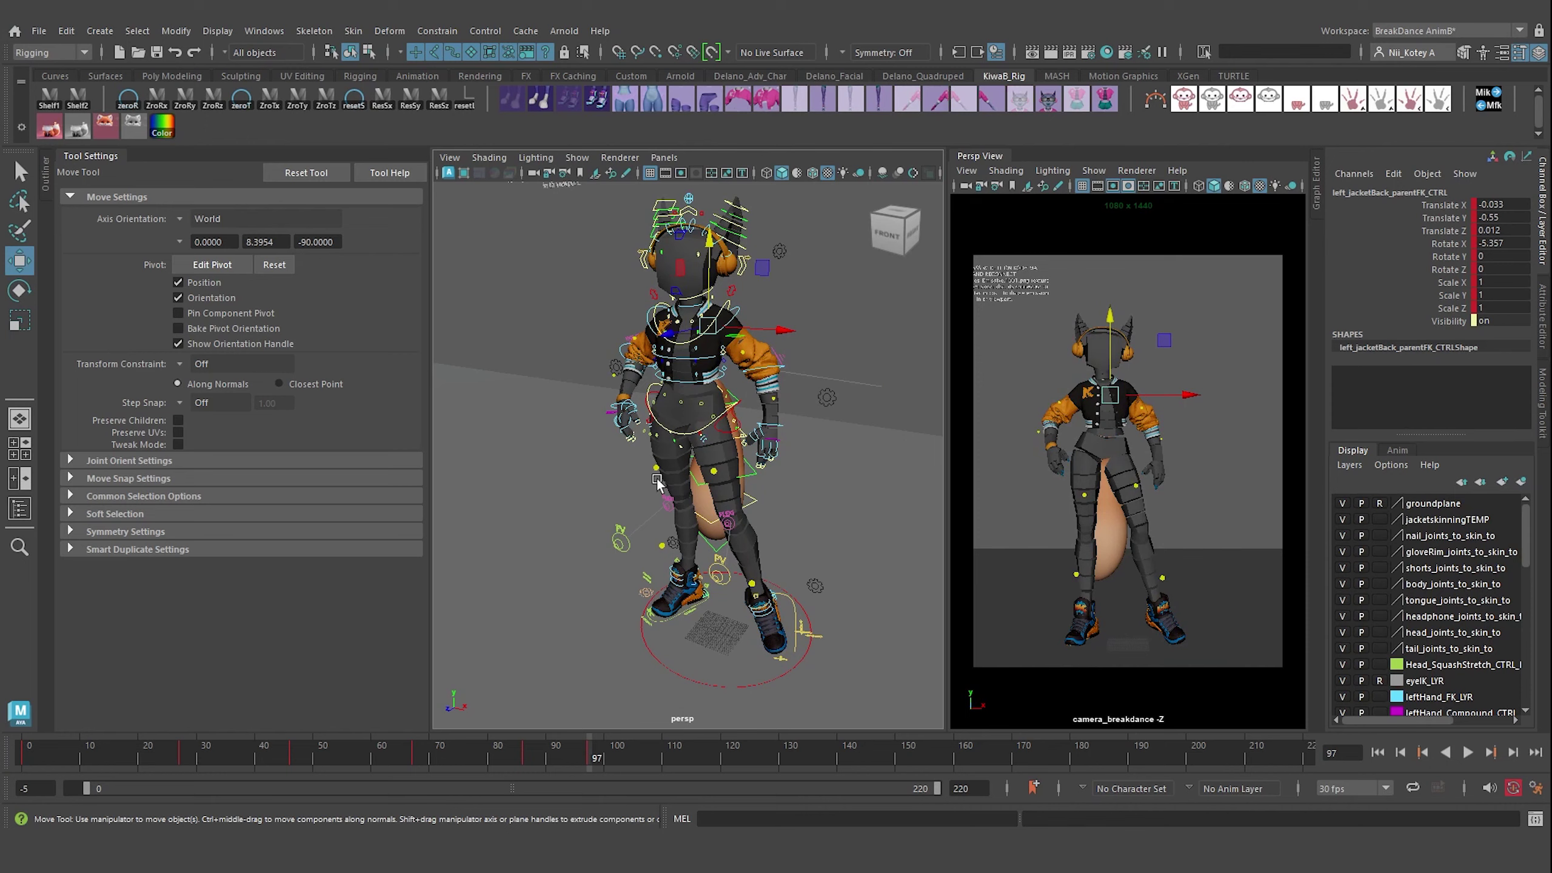
- Rotate leftUpperArm_FK_CTRL to swing the left upper arm back
{"action": "left_click_drag", "start_coordinate": [657, 483], "coordinate": [697, 436], "text": "alt"}
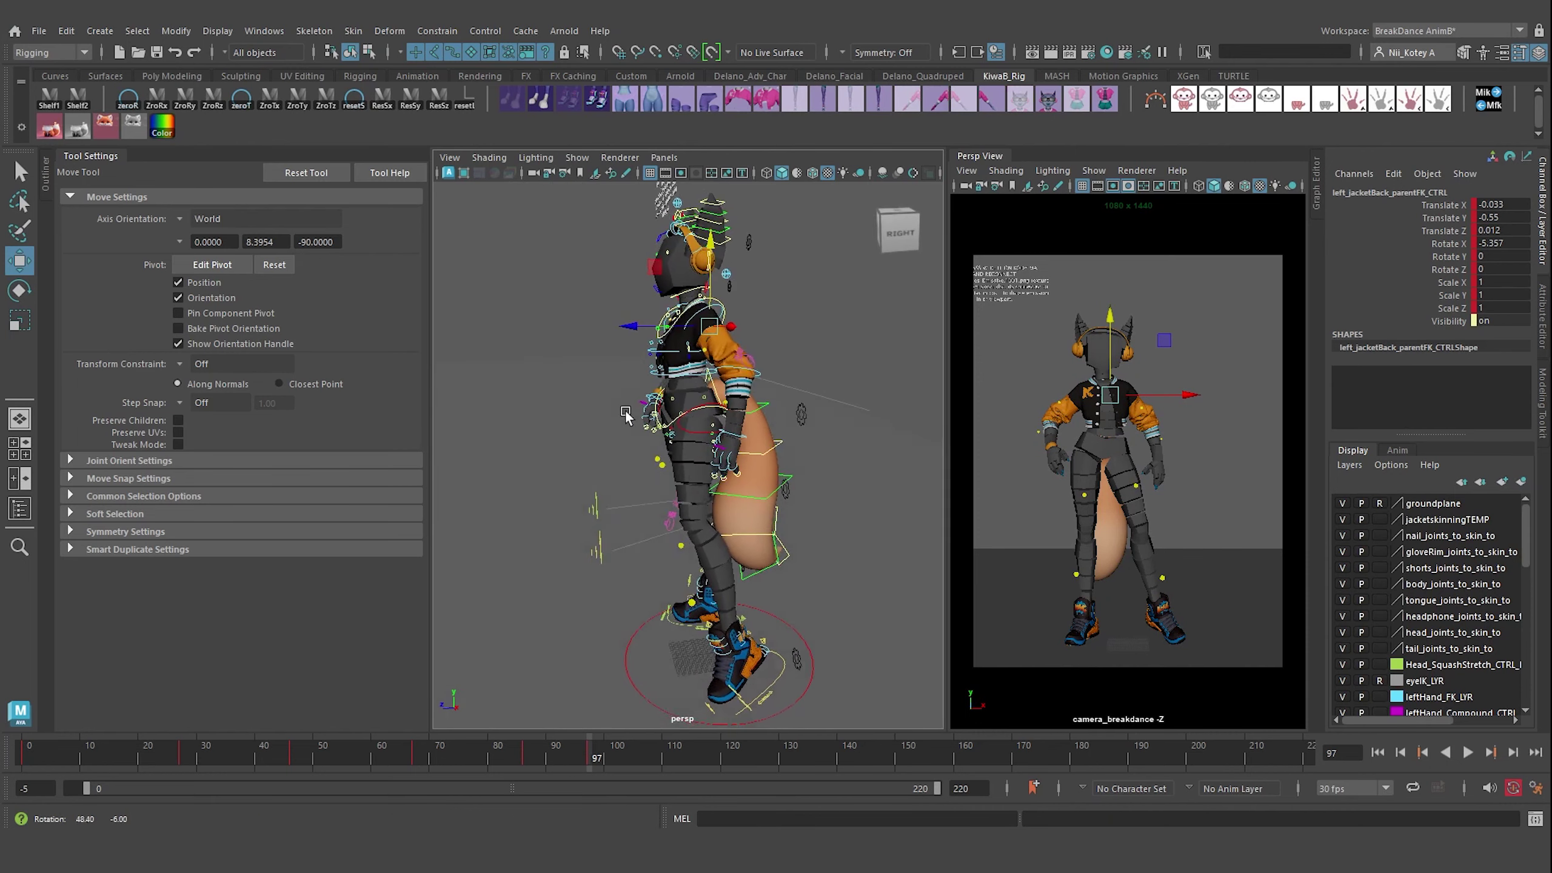
{"action": "key", "text": "e"}
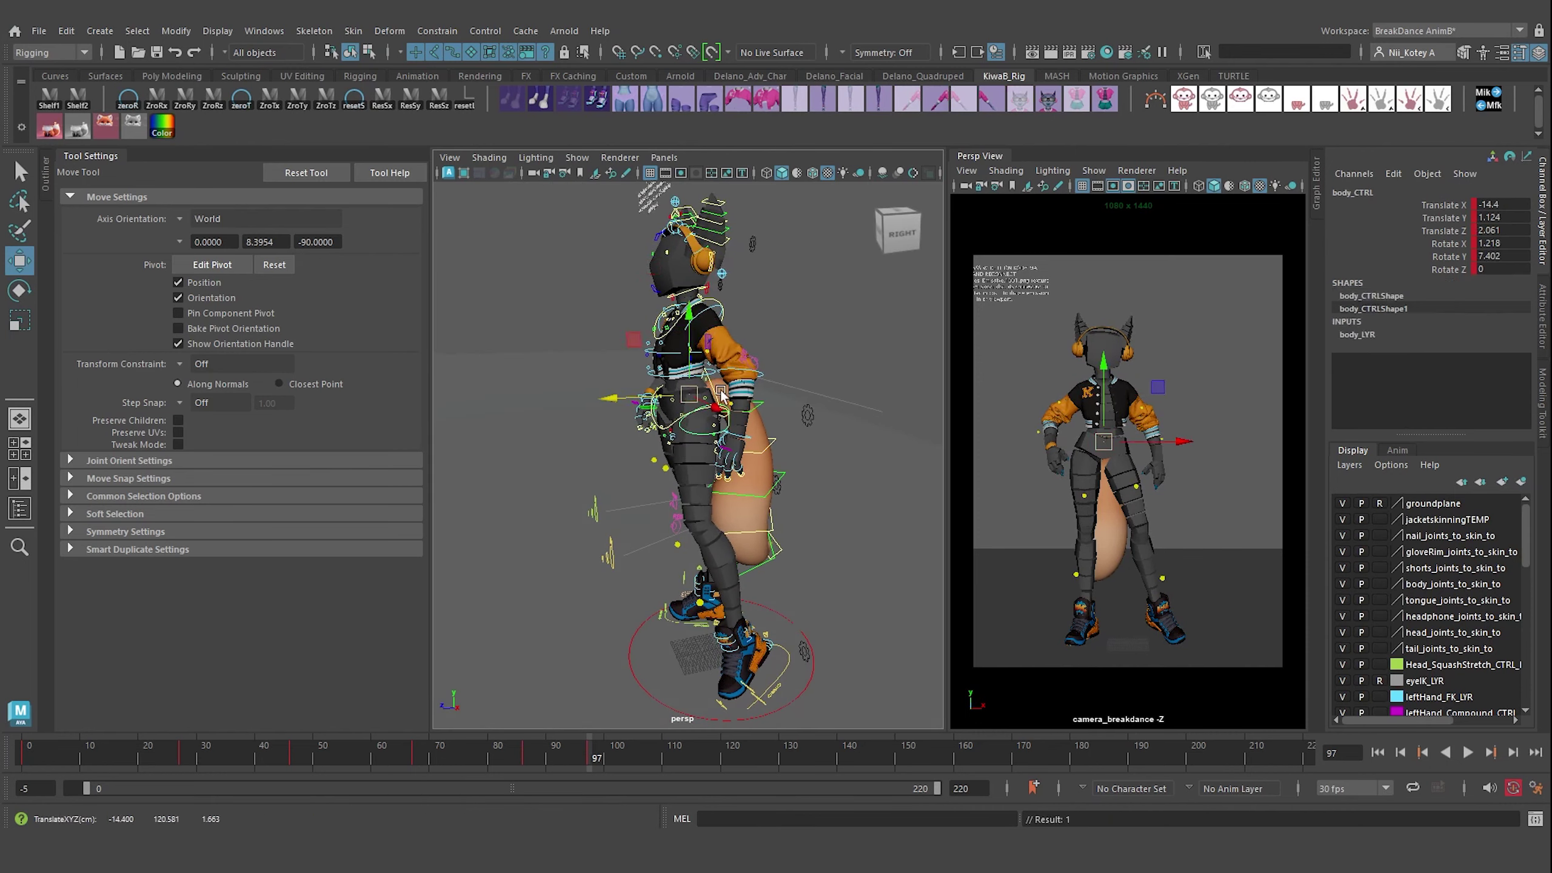
{"action": "left_click", "coordinate": [707, 377]}
{"action": "left_click_drag", "start_coordinate": [707, 377], "coordinate": [671, 380]}
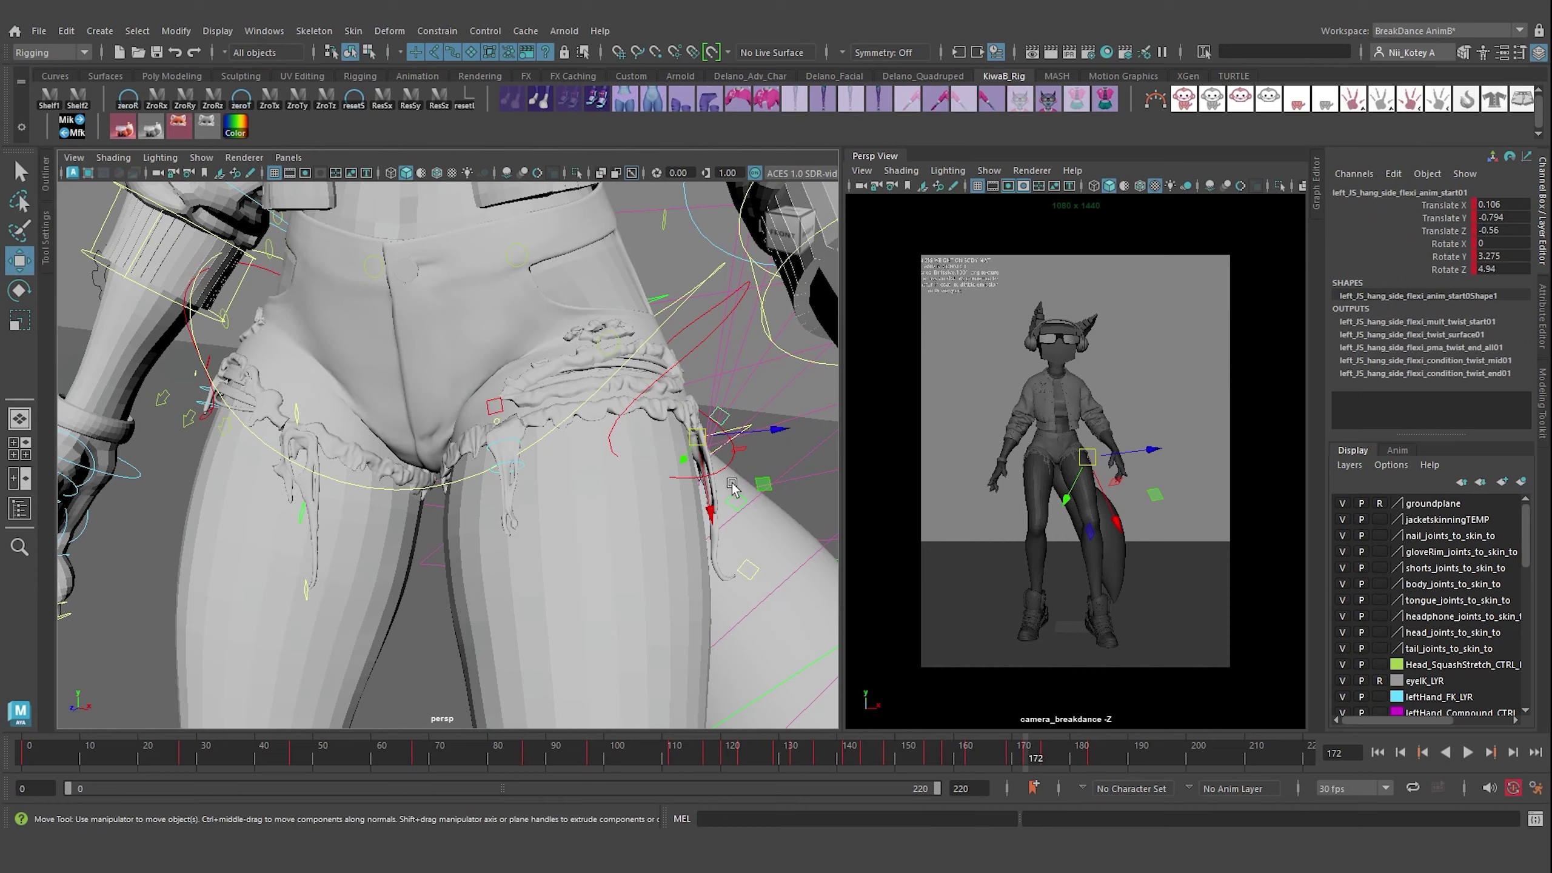
- Rotate the left flexi hip control and select the left hanging flexi controls
{"action": "left_click", "coordinate": [740, 516]}
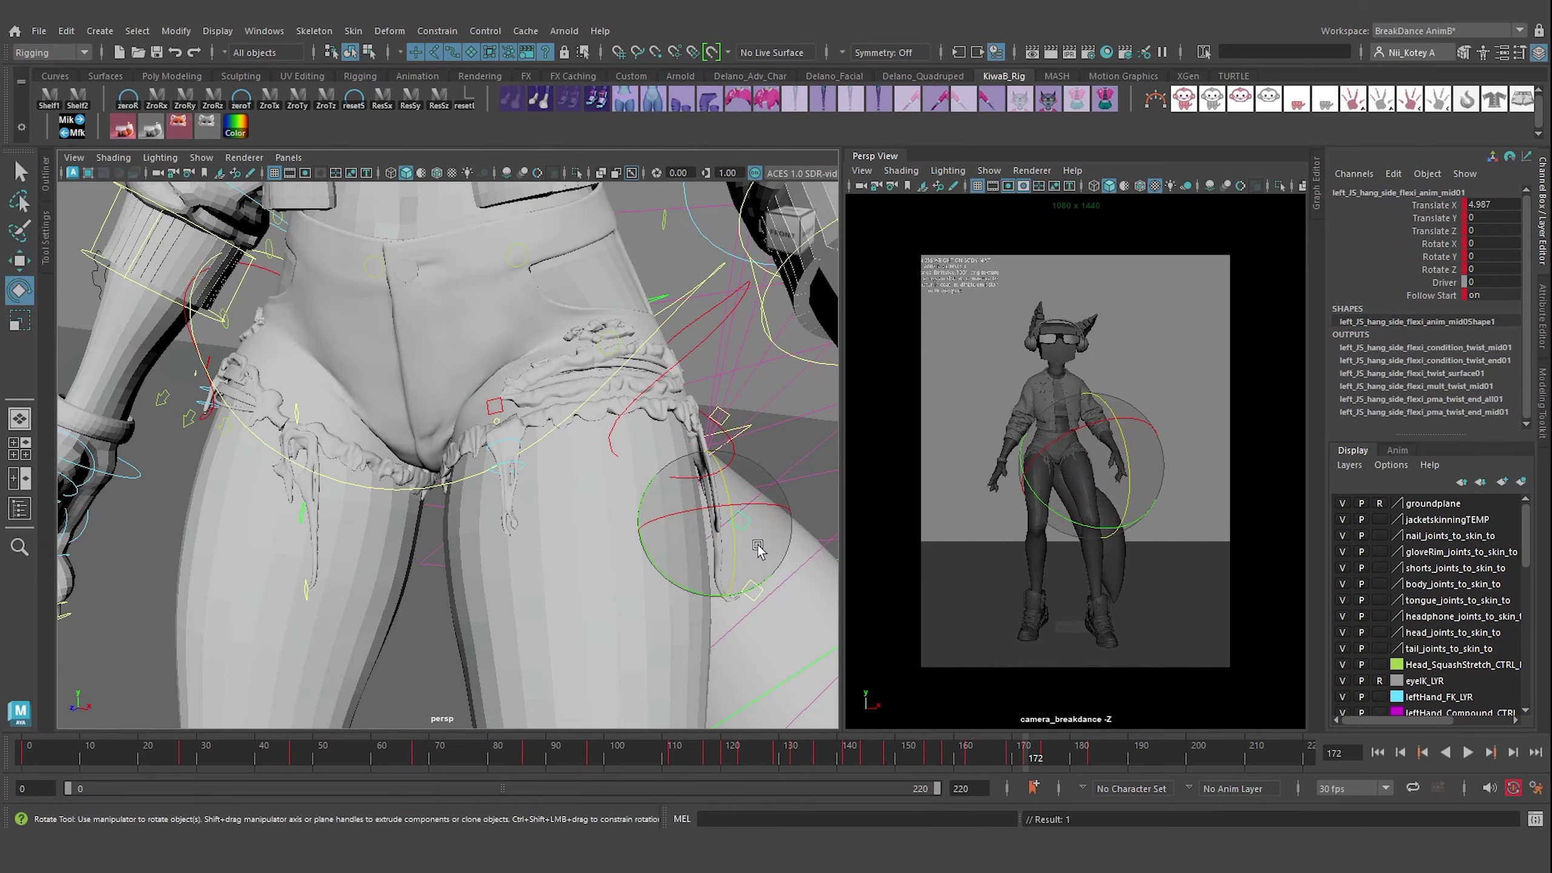
{"action": "mouse_move", "coordinate": [756, 536]}
{"action": "left_mouse_down"}
{"action": "mouse_move", "coordinate": [689, 593]}
{"action": "mouse_move", "coordinate": [611, 489]}
{"action": "left_mouse_up"}
{"action": "left_click", "coordinate": [617, 628]}
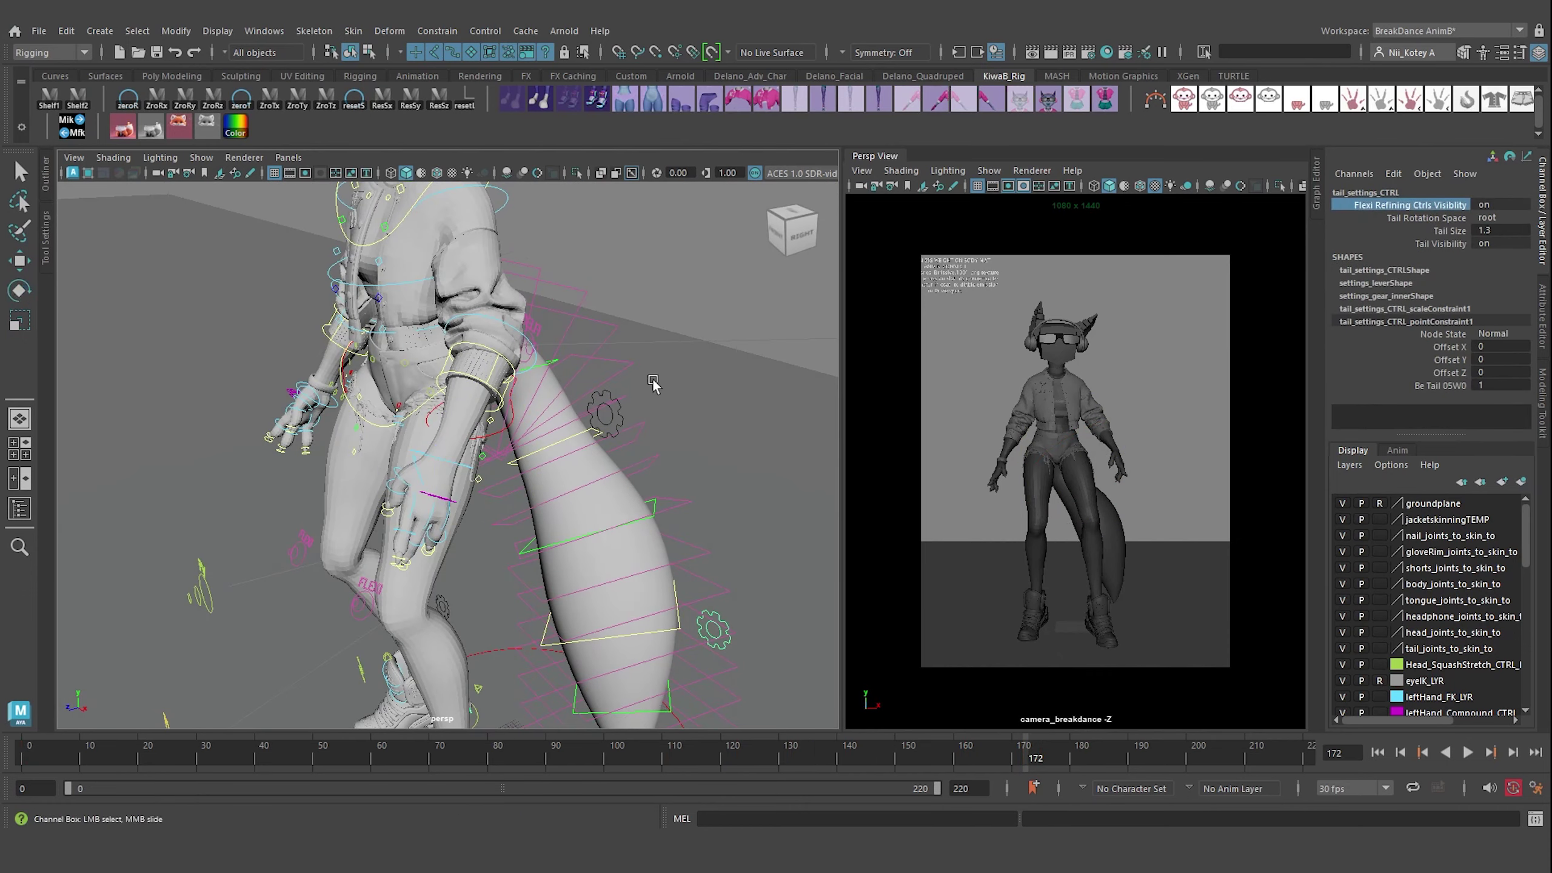
{"action": "mouse_move", "coordinate": [617, 627]}
{"action": "left_mouse_down", "text": "alt"}
{"action": "mouse_move", "coordinate": [567, 428]}
{"action": "mouse_move", "coordinate": [611, 391]}
{"action": "left_mouse_up", "text": "alt"}
{"action": "right_click_drag", "start_coordinate": [611, 391], "coordinate": [635, 379], "text": "alt"}
{"action": "left_click", "coordinate": [618, 397]}
{"action": "key", "text": "e"}
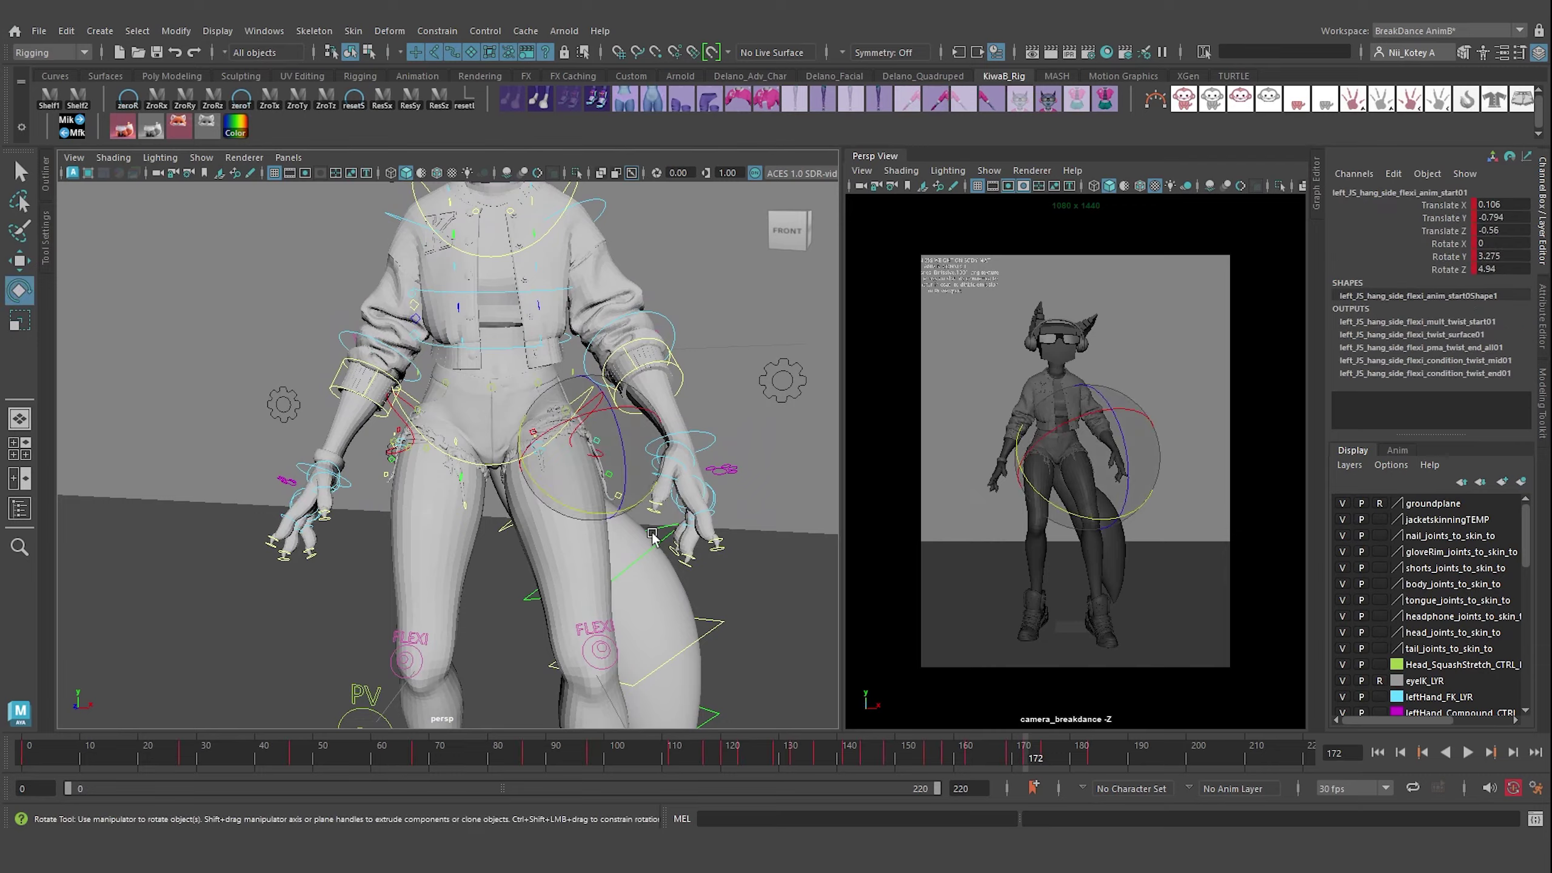
{"action": "left_click", "coordinate": [945, 758]}
{"action": "left_click_drag", "start_coordinate": [428, 428], "coordinate": [703, 428], "text": "alt"}
{"action": "right_click_drag", "start_coordinate": [549, 397], "coordinate": [611, 366], "text": "alt"}
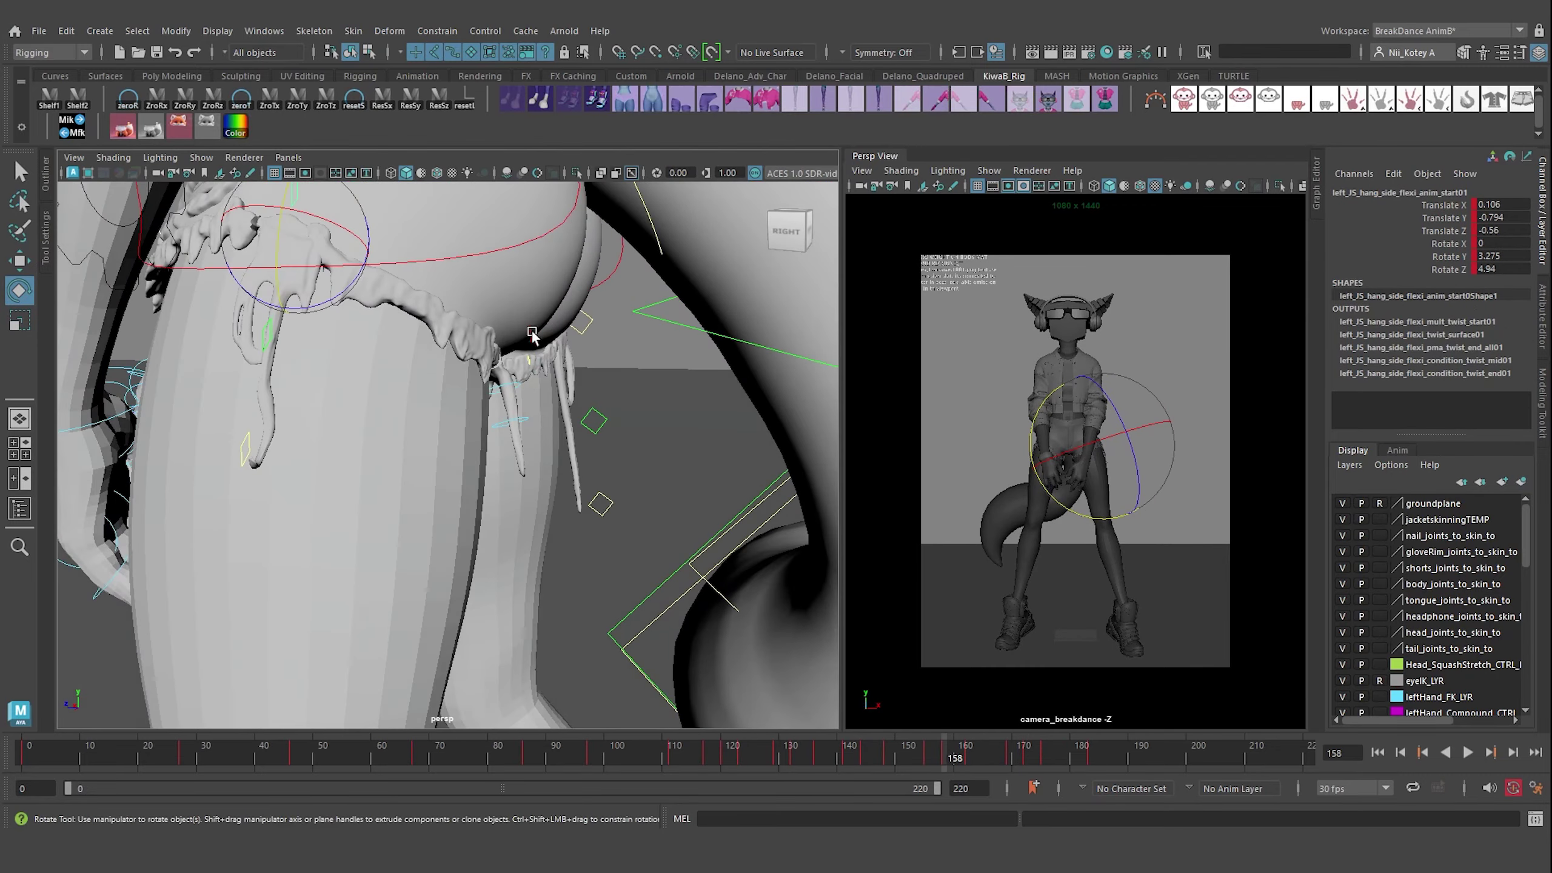
- Lower left_JS_hang_back_root_CTRL by rotating it, then check the hip strands at frame 172
{"action": "left_click", "coordinate": [559, 397]}
{"action": "left_click_drag", "start_coordinate": [558, 397], "coordinate": [559, 428]}
{"action": "right_click_drag", "start_coordinate": [558, 428], "coordinate": [520, 465], "text": "alt"}
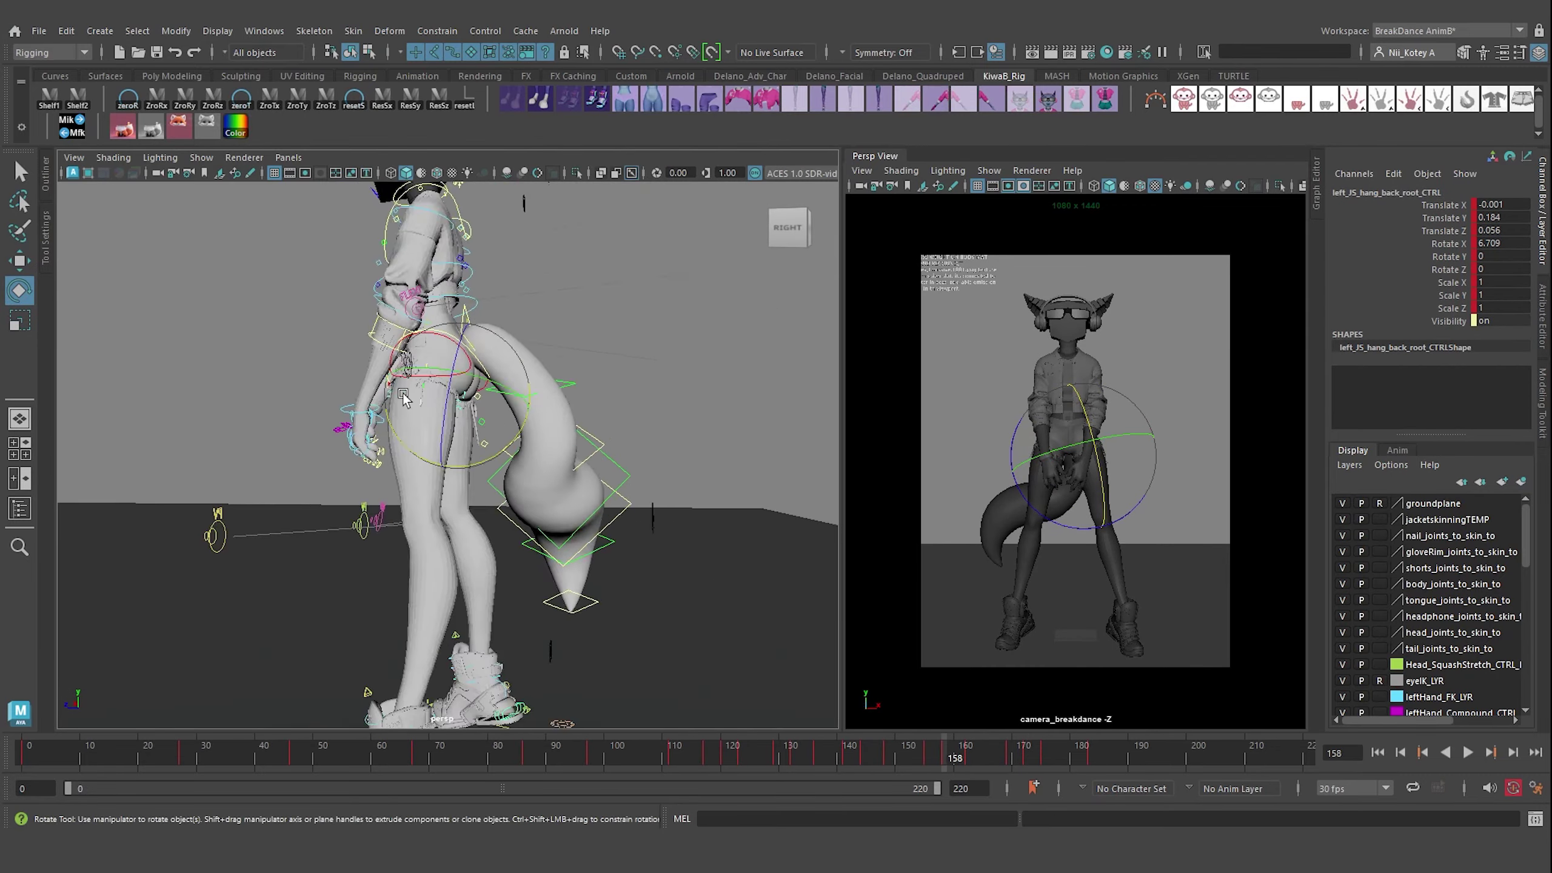
{"action": "left_click_drag", "start_coordinate": [519, 465], "coordinate": [580, 453], "text": "alt"}
{"action": "right_click_drag", "start_coordinate": [580, 452], "coordinate": [559, 455], "text": "alt"}
{"action": "left_click", "coordinate": [151, 127]}
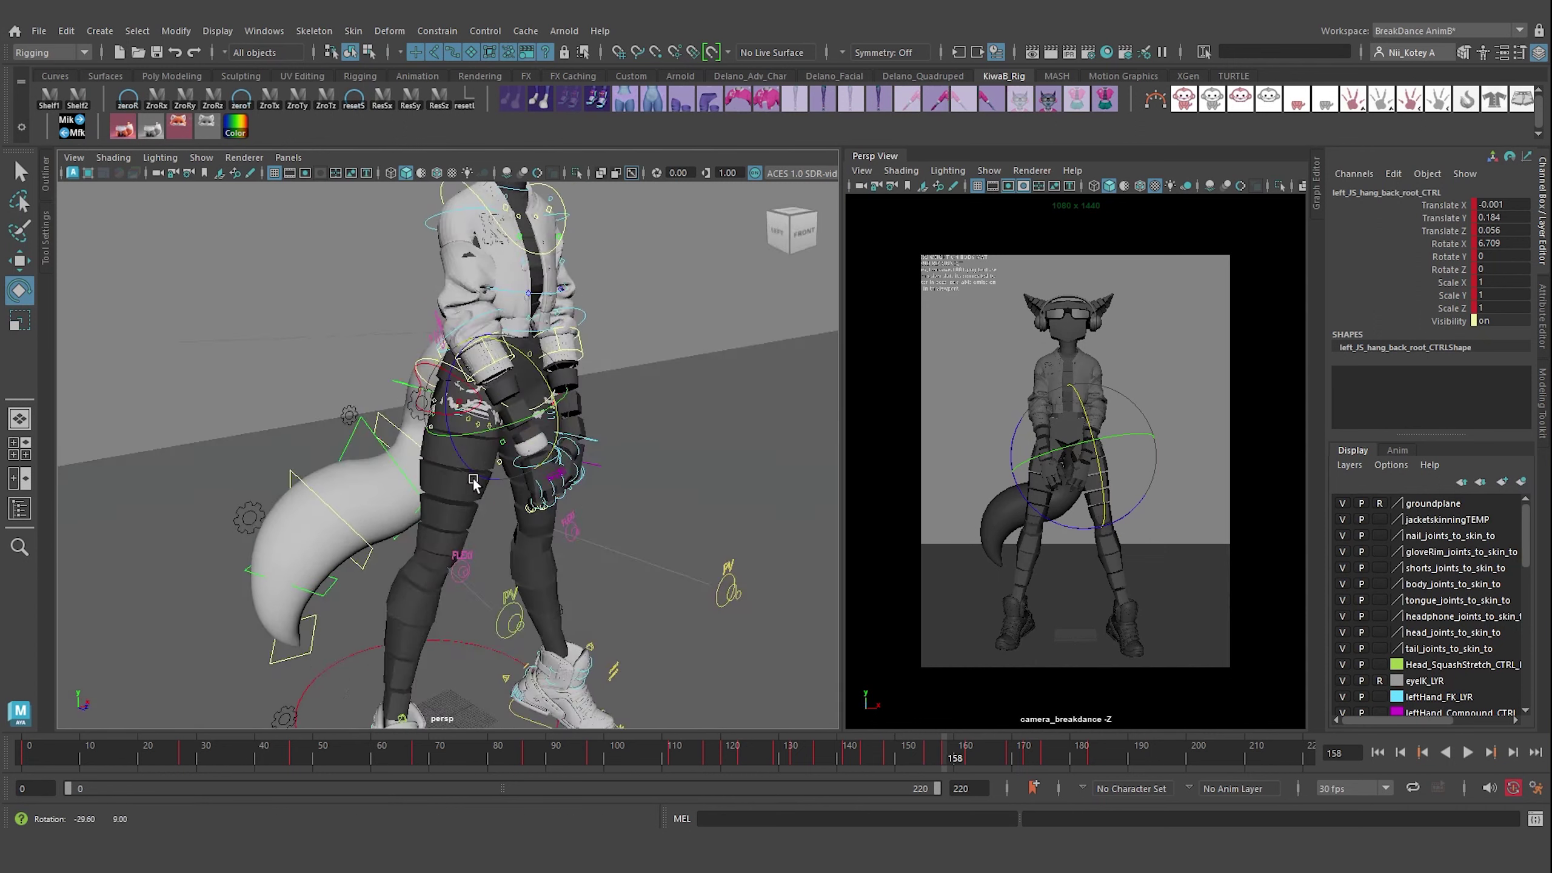
{"action": "left_click_drag", "start_coordinate": [428, 428], "coordinate": [524, 489], "text": "alt"}
{"action": "left_click_drag", "start_coordinate": [1009, 761], "coordinate": [1026, 758]}
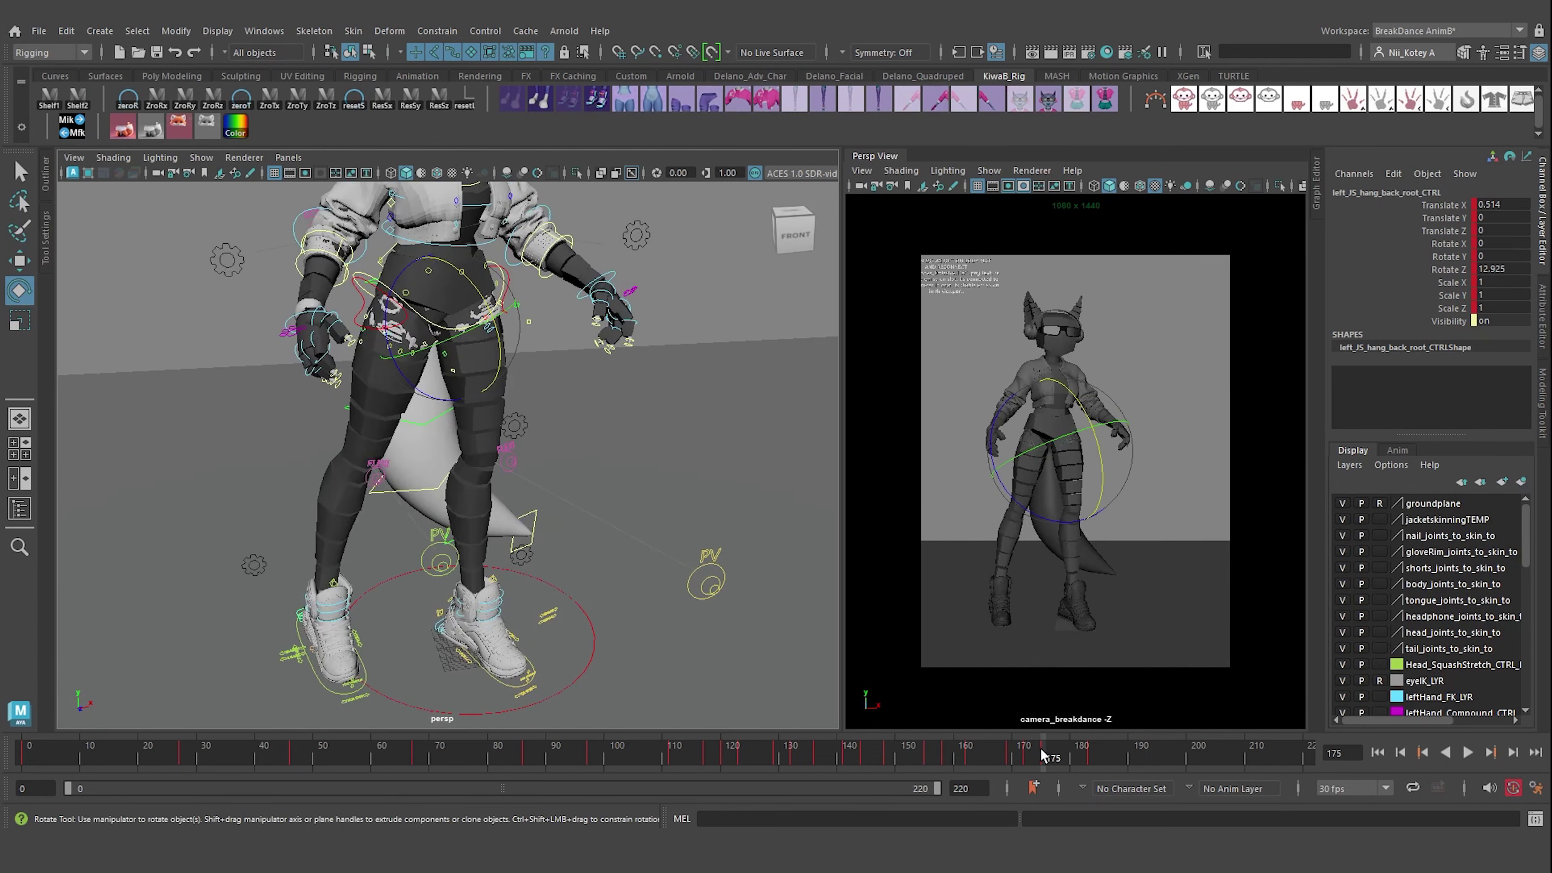
{"action": "left_click", "coordinate": [1026, 758]}
{"action": "left_click", "coordinate": [122, 127]}
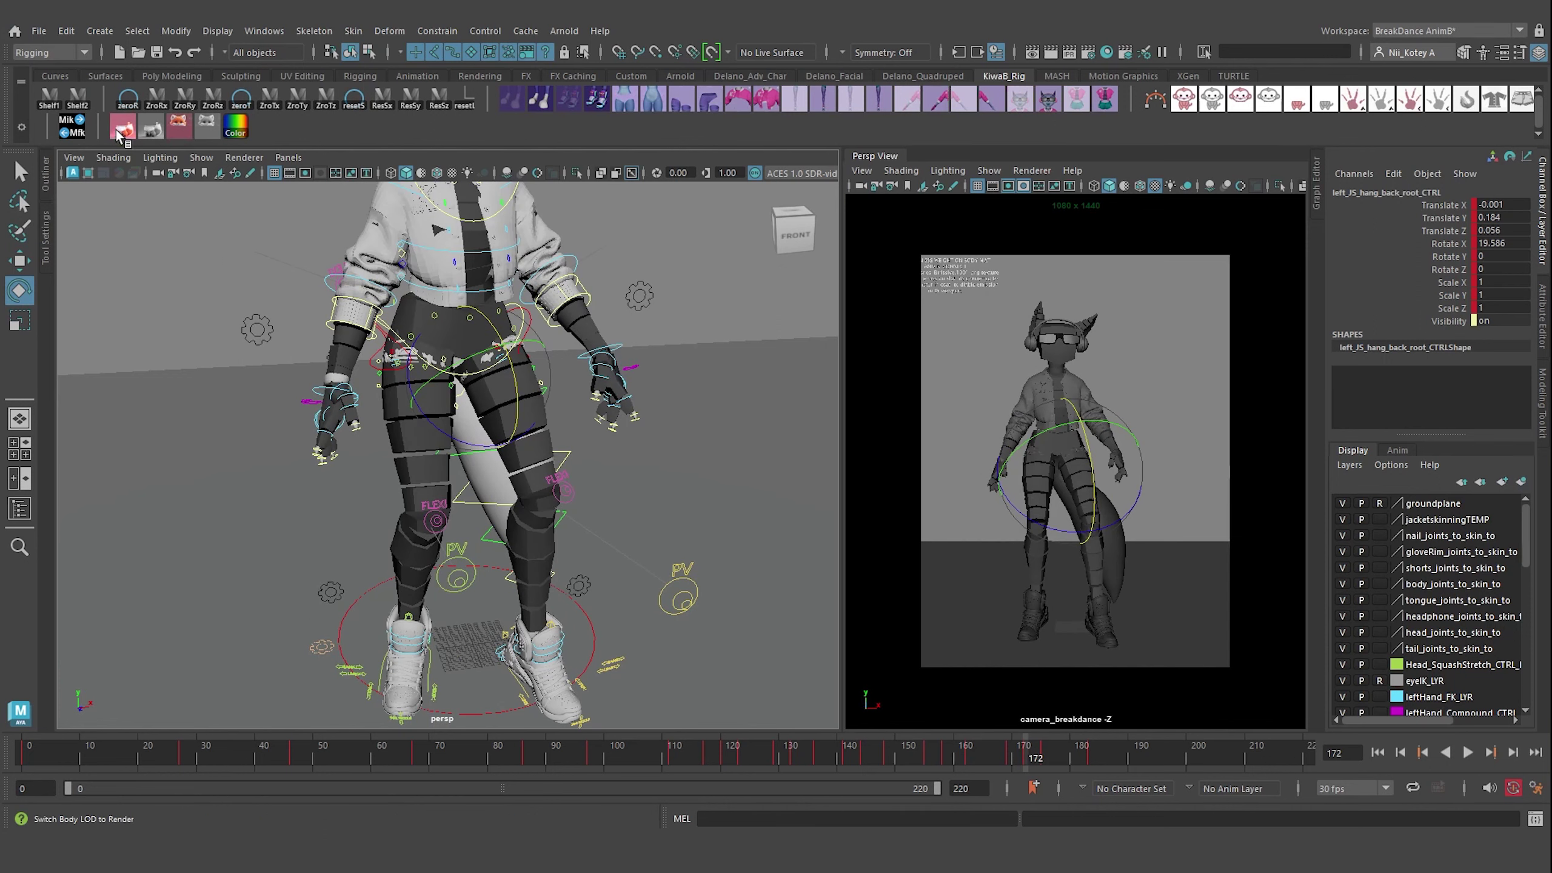
{"action": "left_click_drag", "start_coordinate": [494, 394], "coordinate": [591, 282], "text": "alt"}
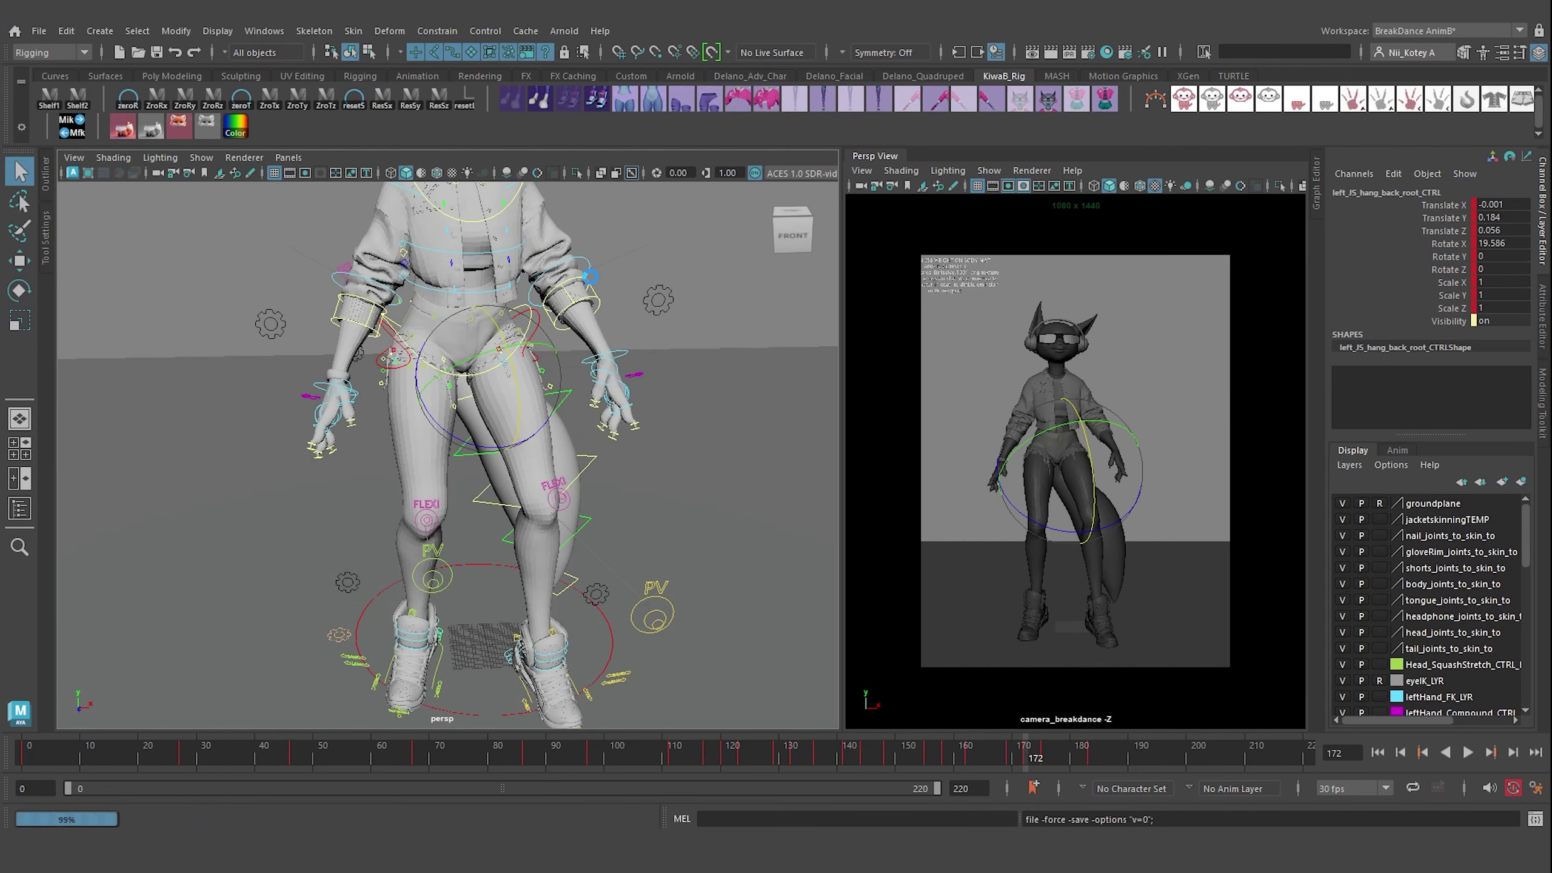
{"action": "mouse_move", "coordinate": [793, 234]}
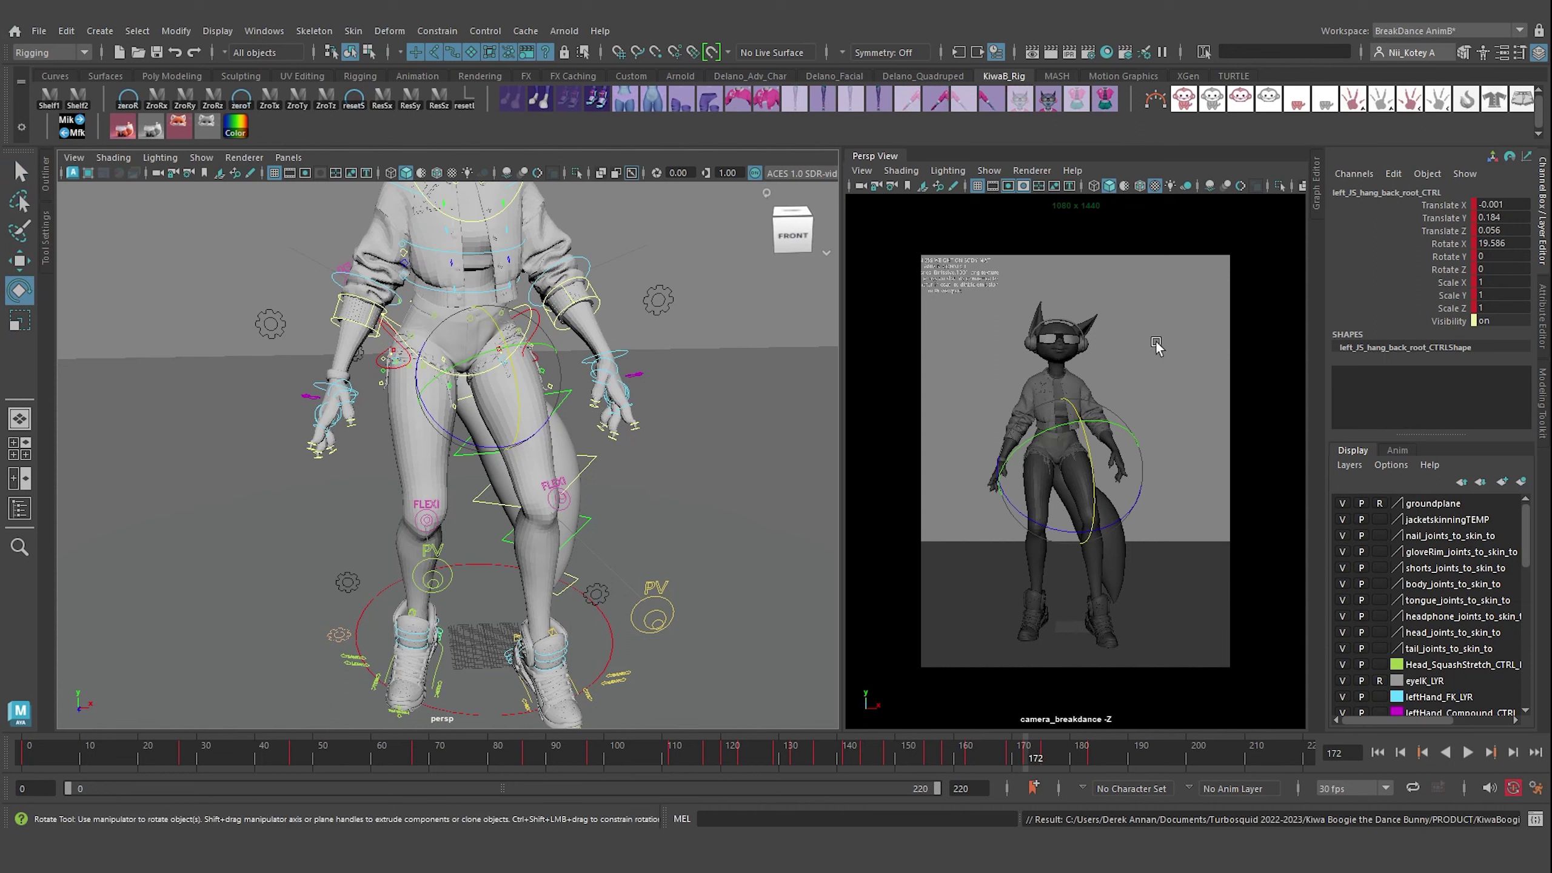
{"action": "left_click", "coordinate": [151, 128]}
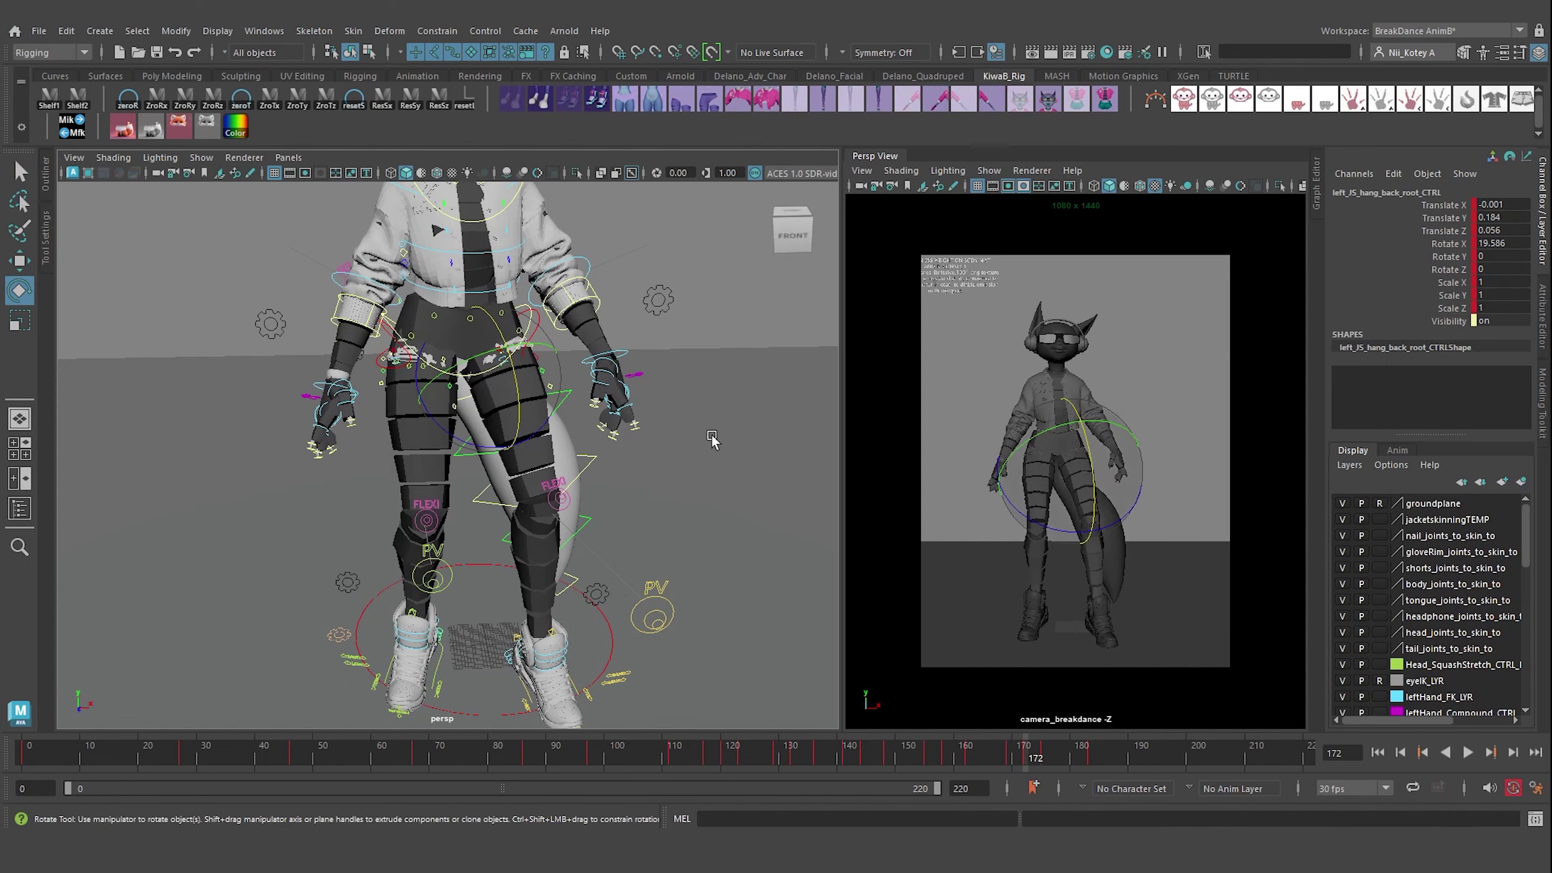
{"action": "left_click", "coordinate": [593, 523]}
{"action": "key", "text": "alt+v"}
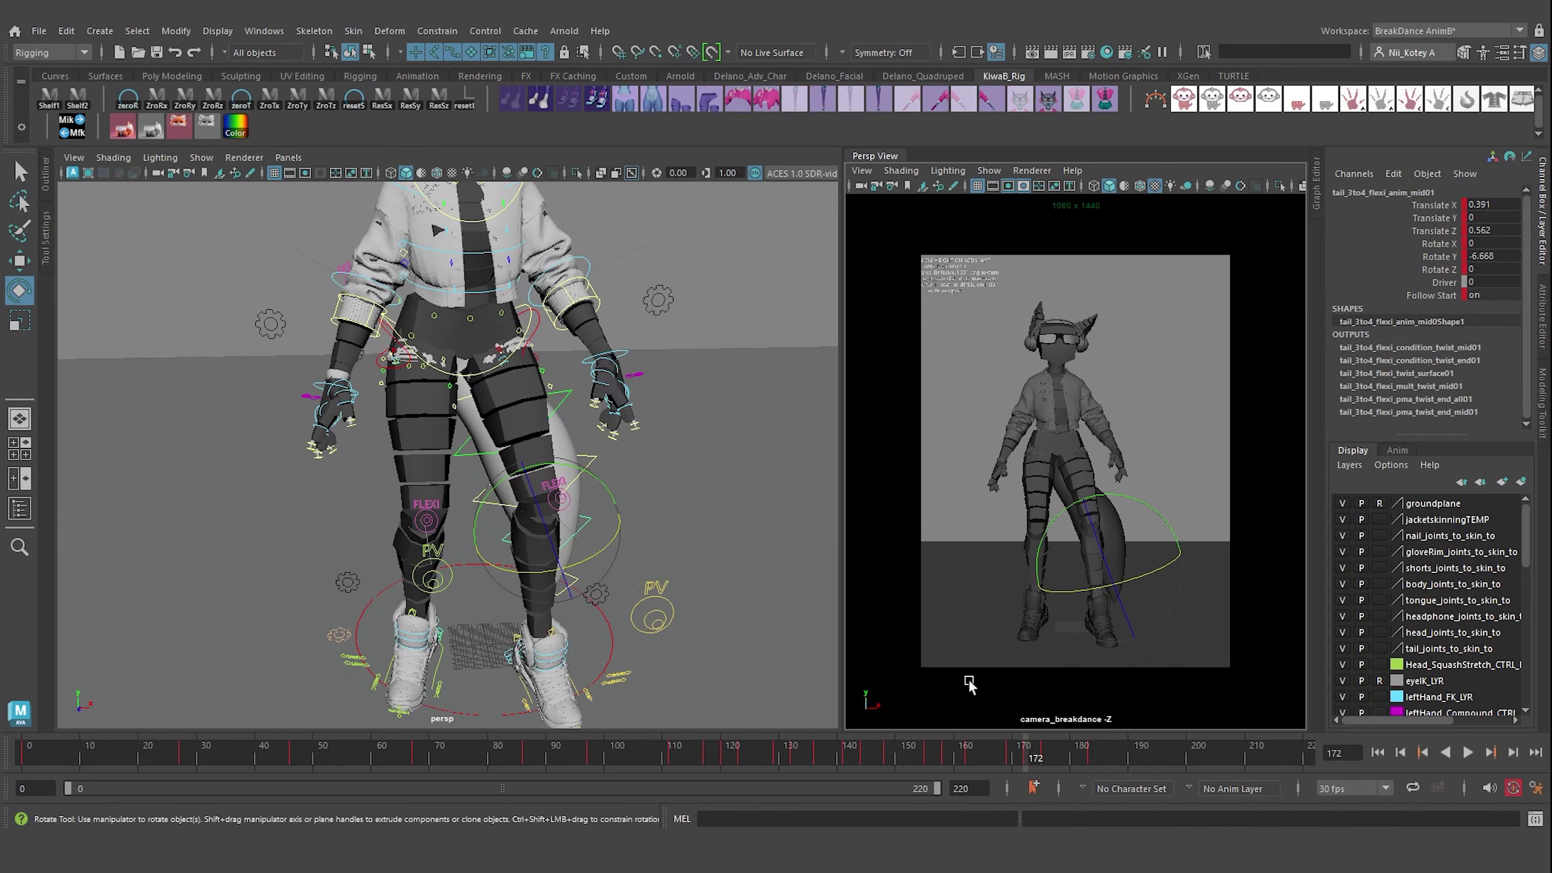
{"action": "key", "text": "comma"}
{"action": "key", "text": "period"}
{"action": "left_click", "coordinate": [1016, 758]}
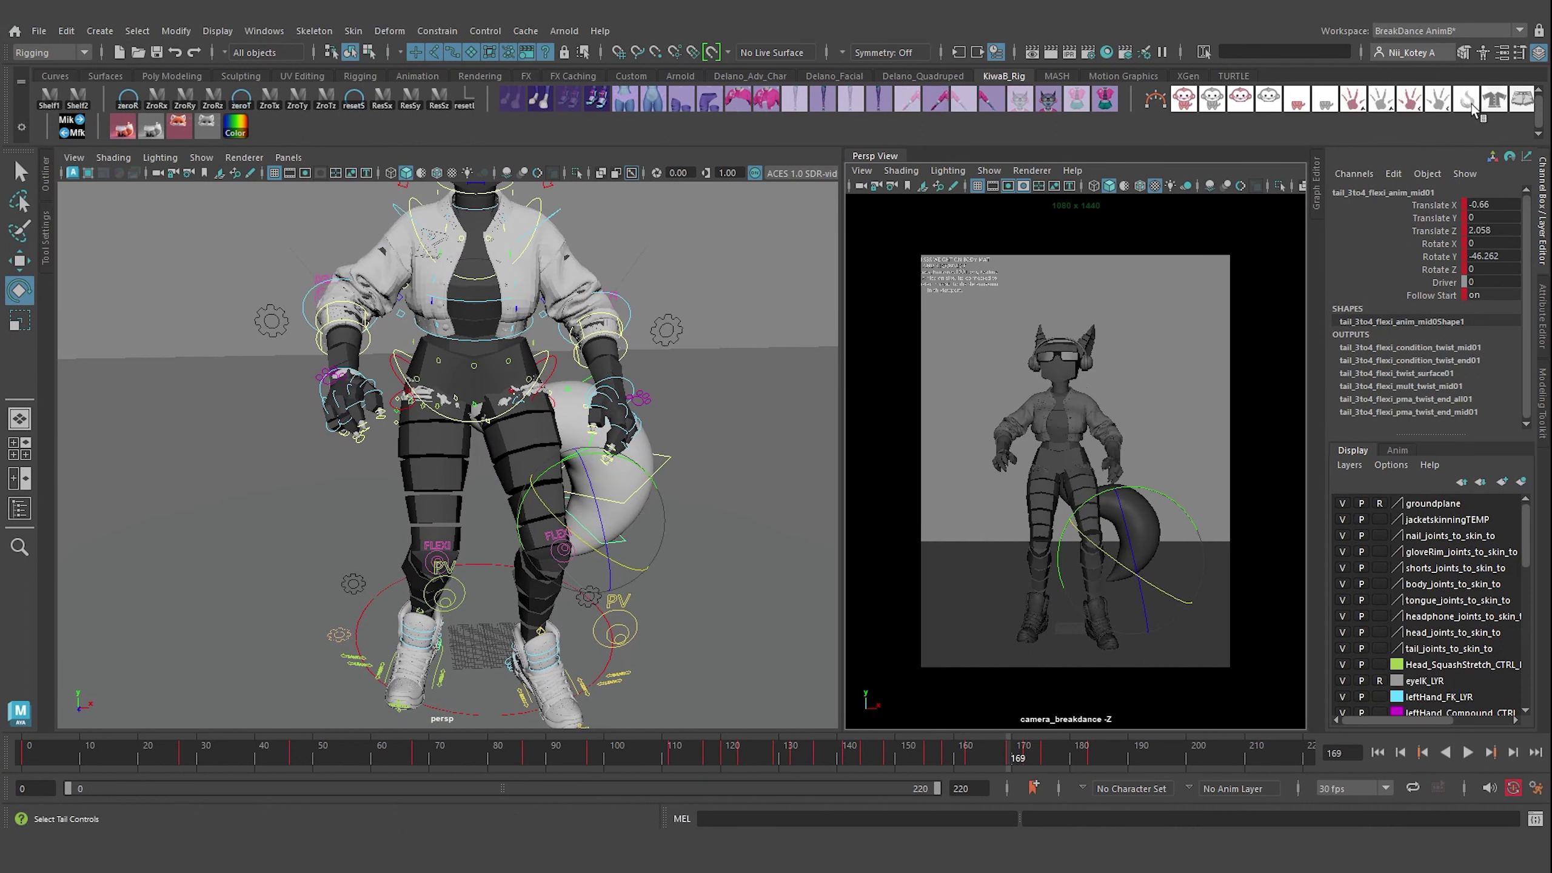
{"action": "left_click", "coordinate": [647, 480]}
{"action": "key", "text": "period"}
{"action": "left_click_drag", "start_coordinate": [740, 485], "coordinate": [703, 483], "text": "alt"}
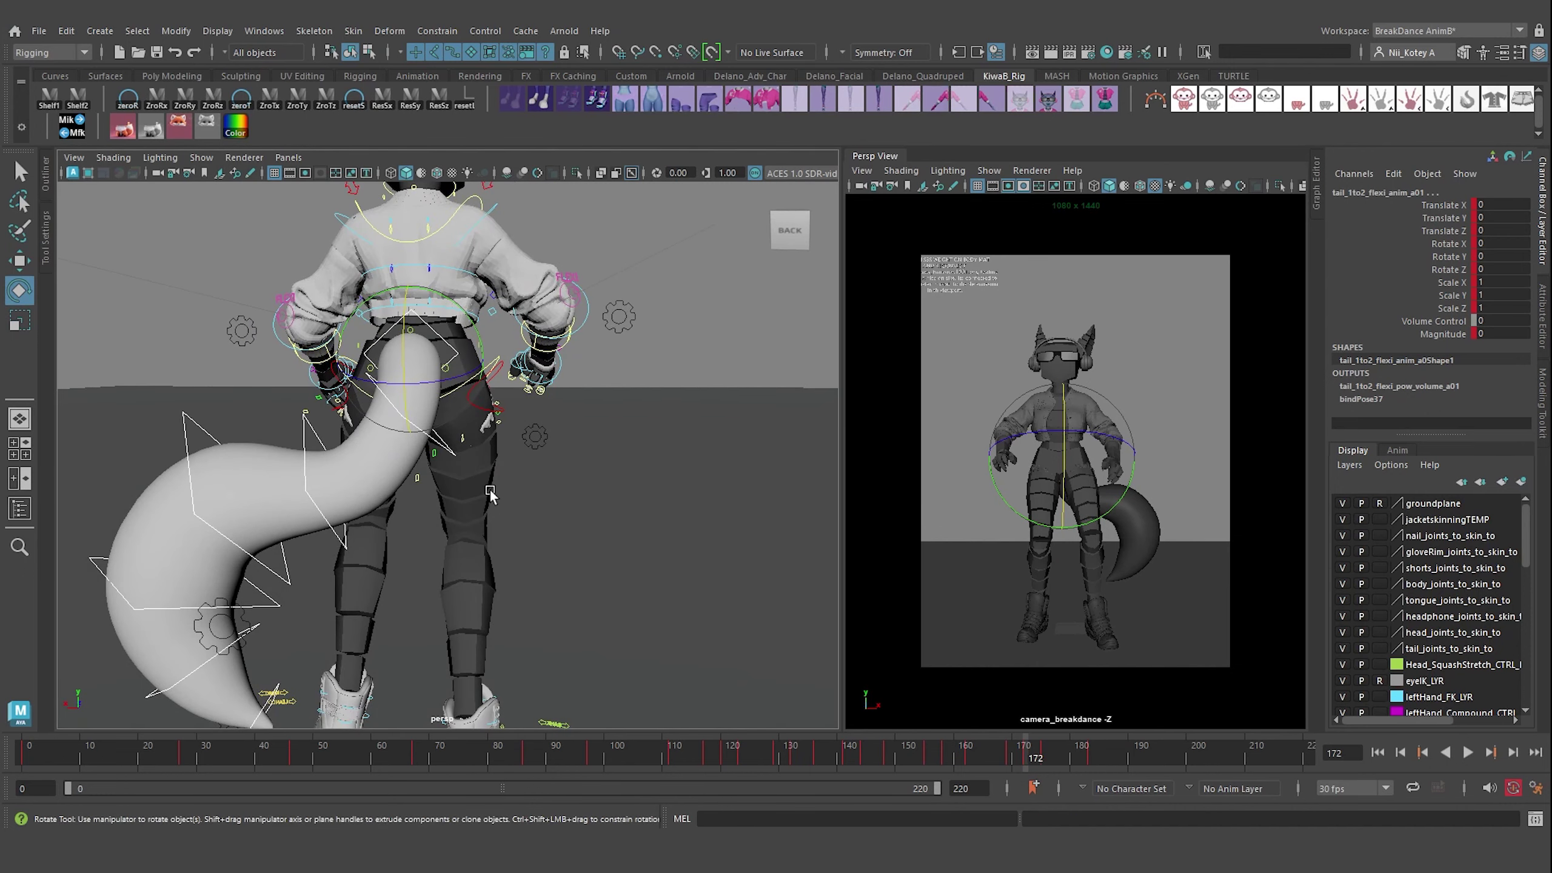
- At frame 169, move and rotate the tail flexi controls to bend the tail
{"action": "left_click", "coordinate": [1017, 757]}
{"action": "left_click_drag", "start_coordinate": [455, 401], "coordinate": [367, 486]}
{"action": "key", "text": "w"}
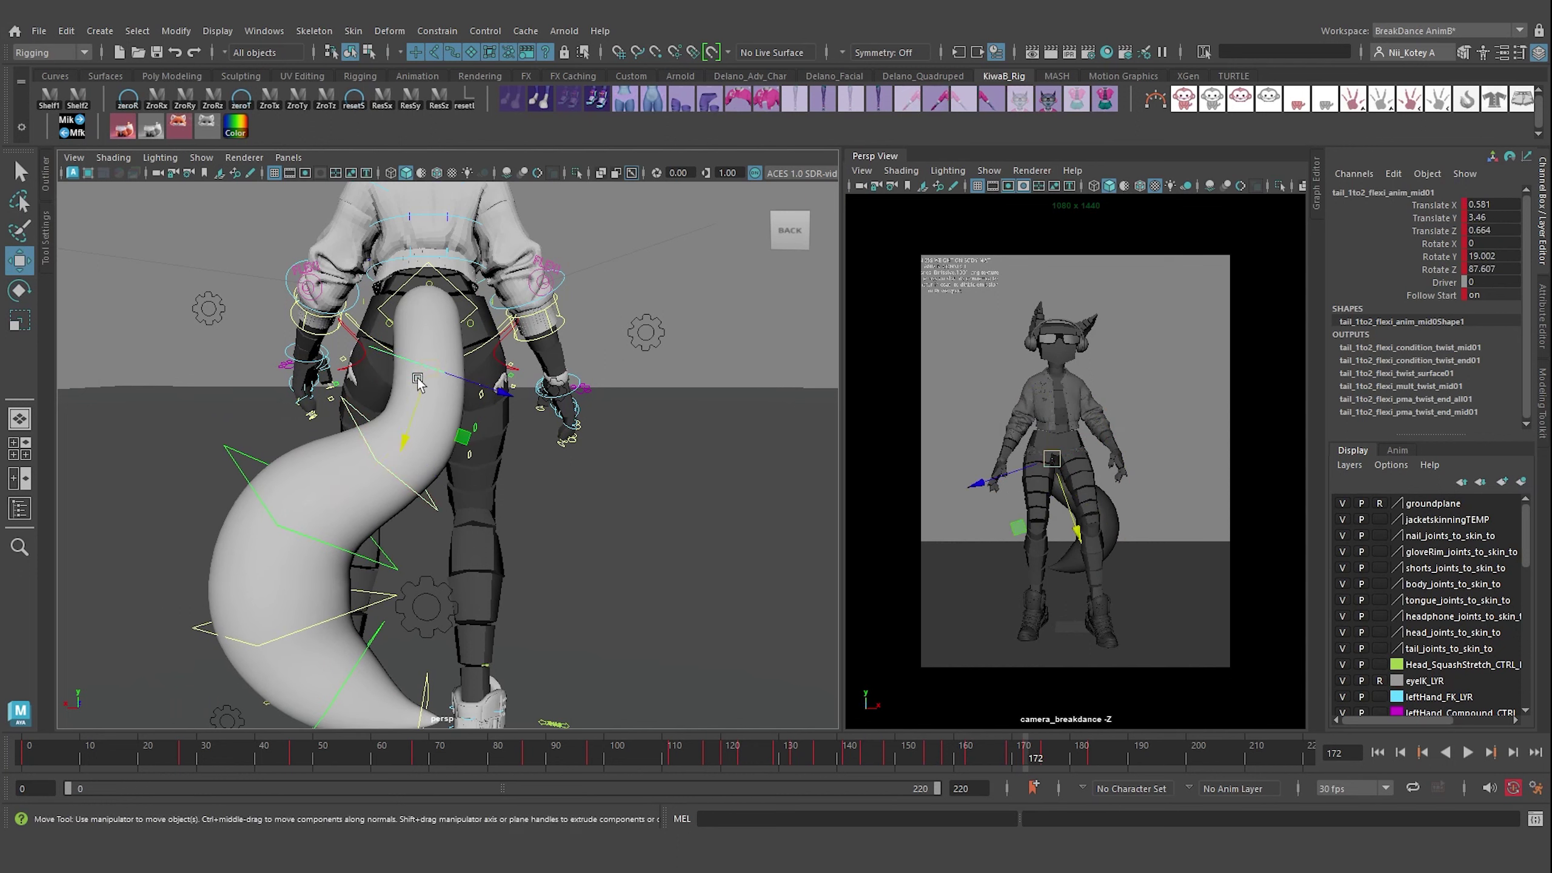
{"action": "key", "text": "e"}
{"action": "left_click_drag", "start_coordinate": [417, 380], "coordinate": [462, 432]}
{"action": "mouse_move", "coordinate": [338, 471]}
{"action": "left_mouse_down"}
{"action": "mouse_move", "coordinate": [315, 480]}
{"action": "mouse_move", "coordinate": [340, 575]}
{"action": "left_mouse_up"}
{"action": "key", "text": "w"}
- Curl the tail outward by rotating its upper end, mid and lower flexi controls
{"action": "left_click", "coordinate": [364, 444]}
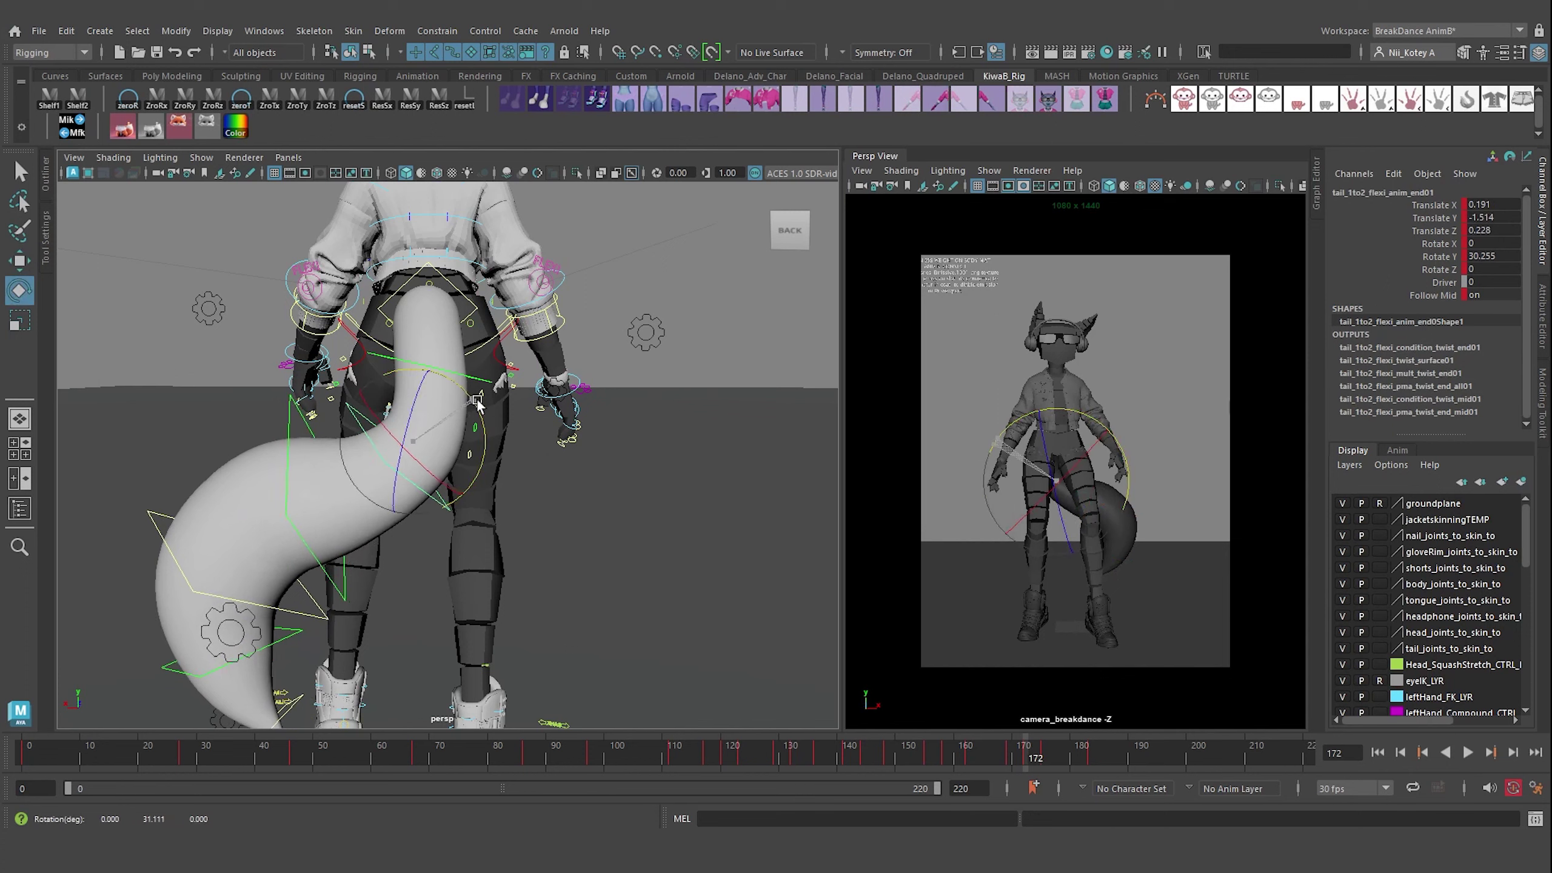
{"action": "left_click_drag", "start_coordinate": [464, 404], "coordinate": [482, 423]}
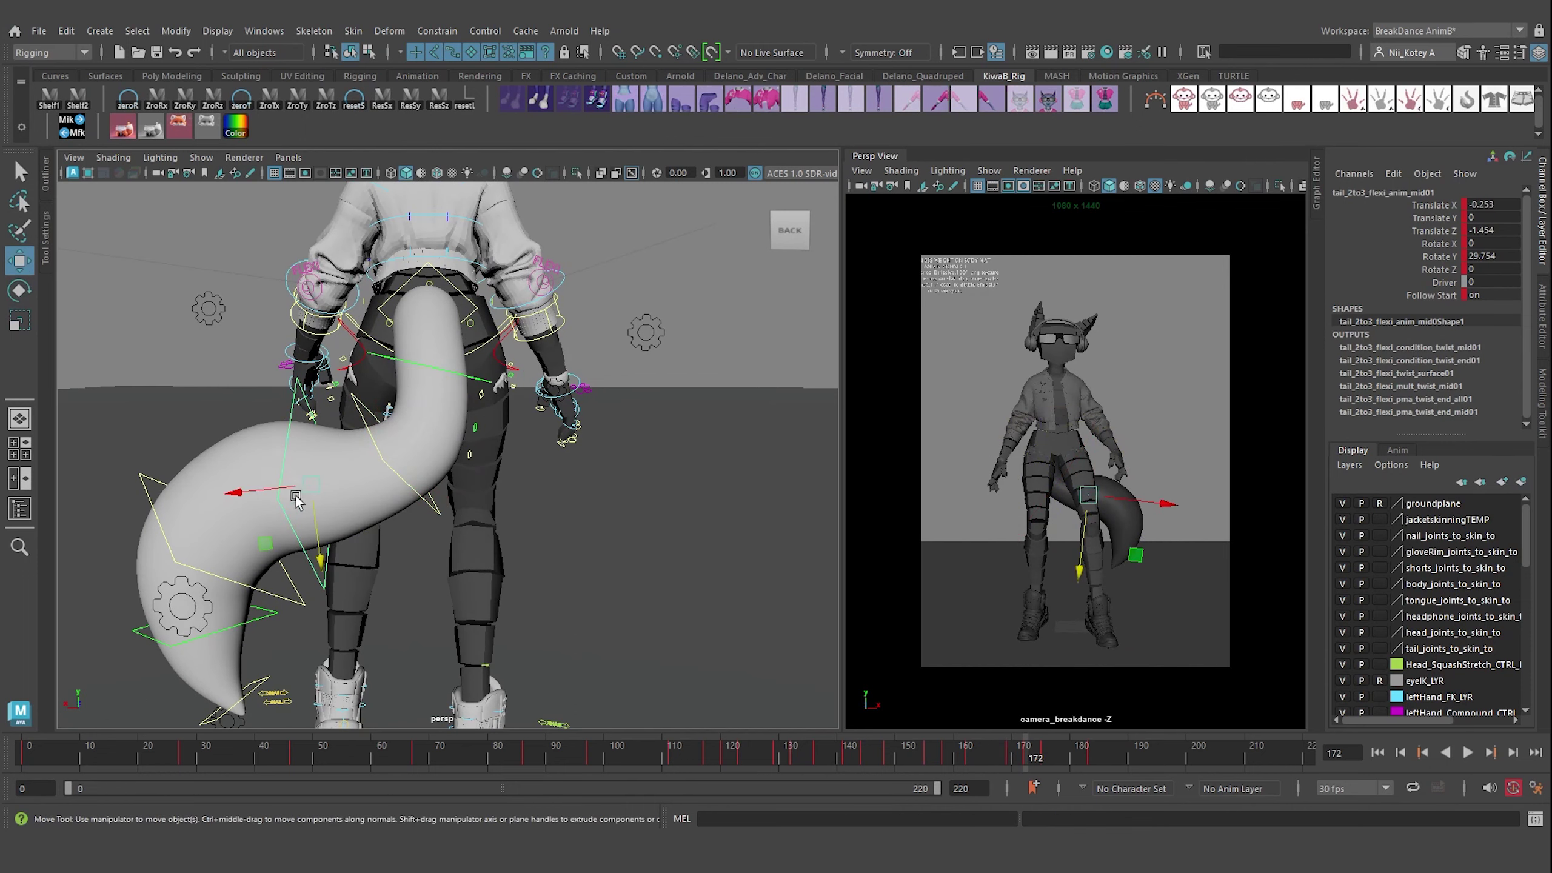
{"action": "left_click_drag", "start_coordinate": [296, 497], "coordinate": [243, 499]}
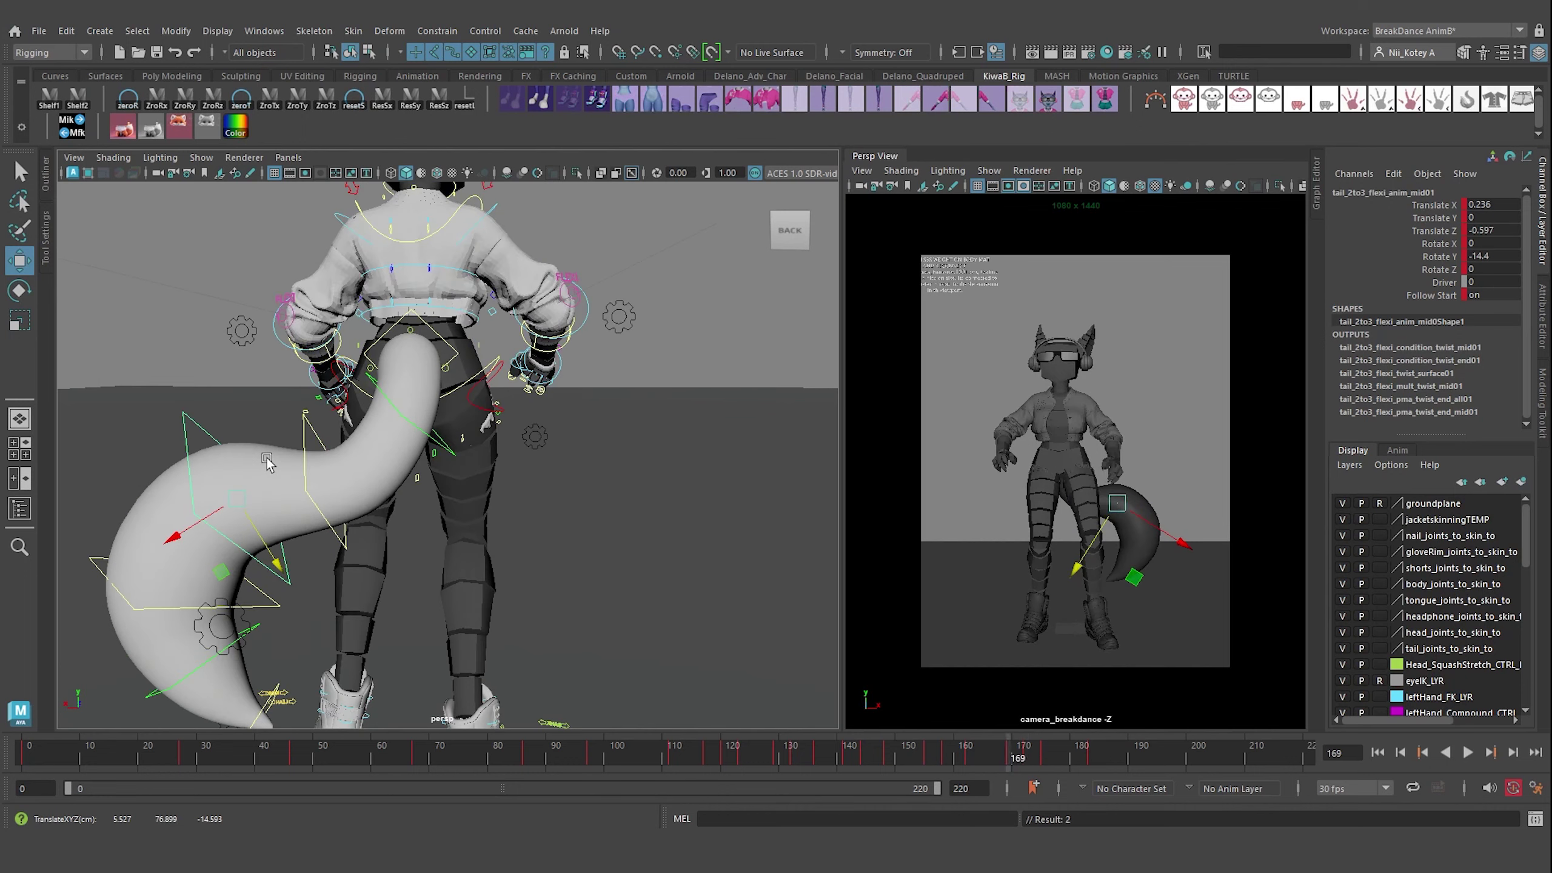
{"action": "key", "text": "e"}
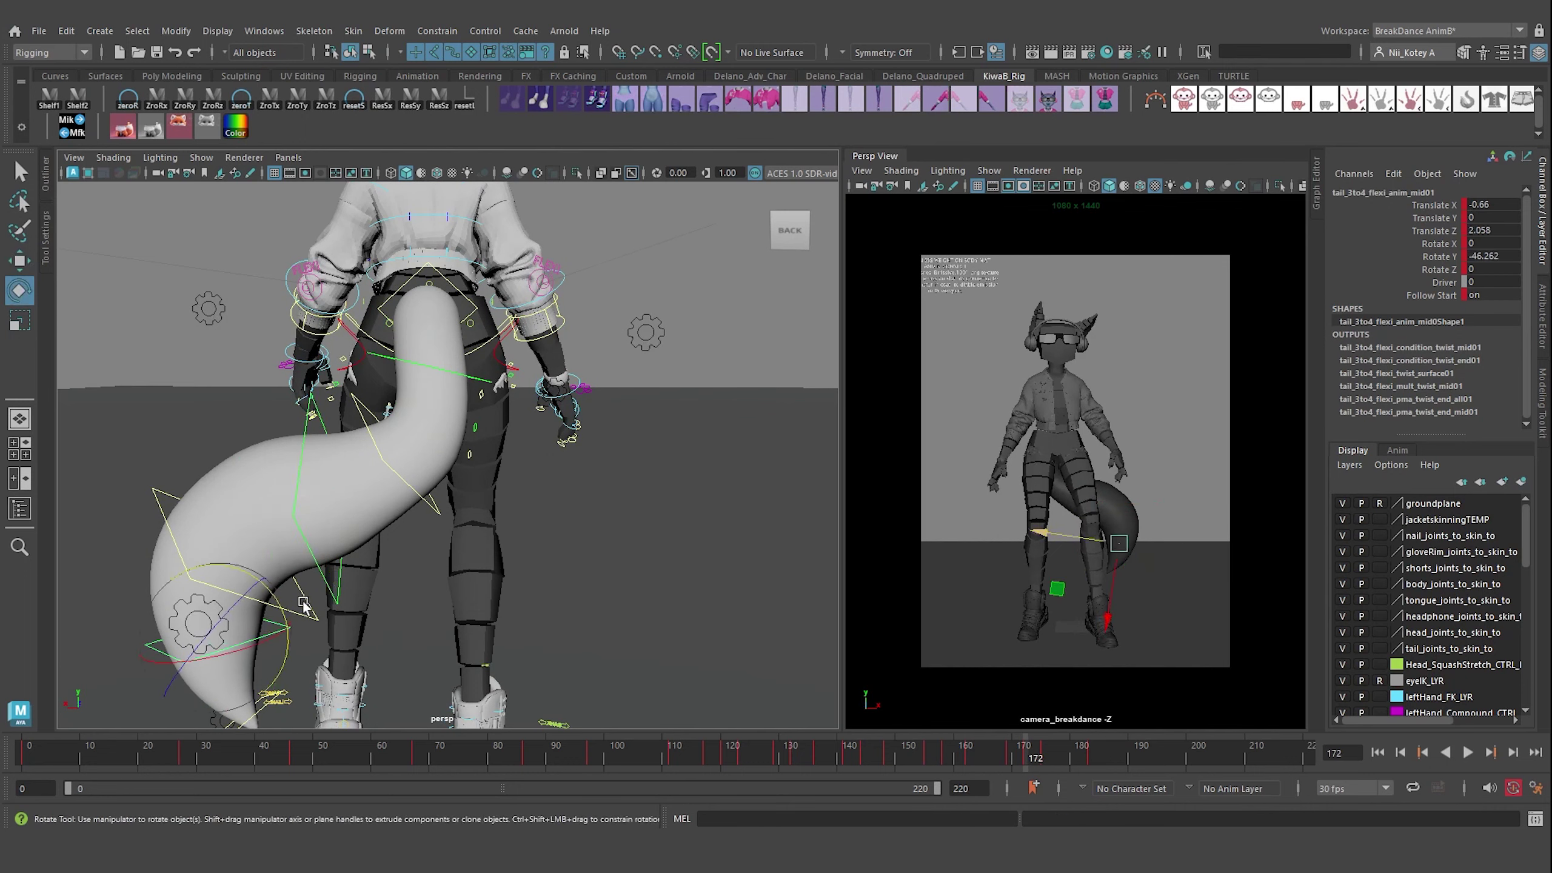
{"action": "left_click", "coordinate": [282, 604]}
{"action": "left_click_drag", "start_coordinate": [299, 500], "coordinate": [214, 532]}
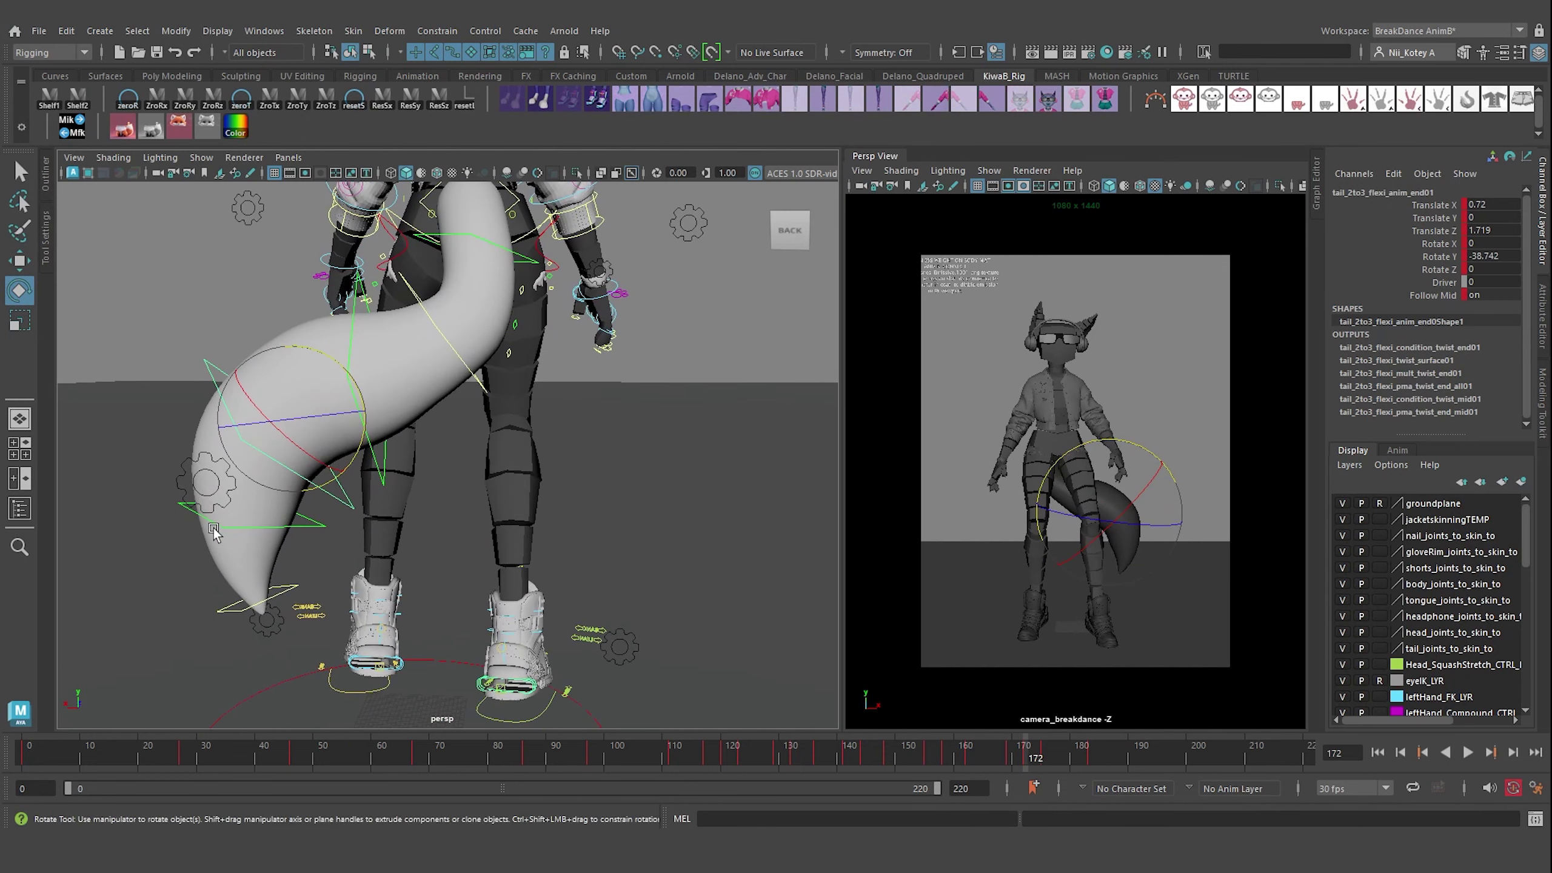
- Select a lower tail flexi control and compare its pose across frames 169–172
{"action": "left_click", "coordinate": [183, 482]}
{"action": "key", "text": "w"}
{"action": "left_click", "coordinate": [307, 500]}
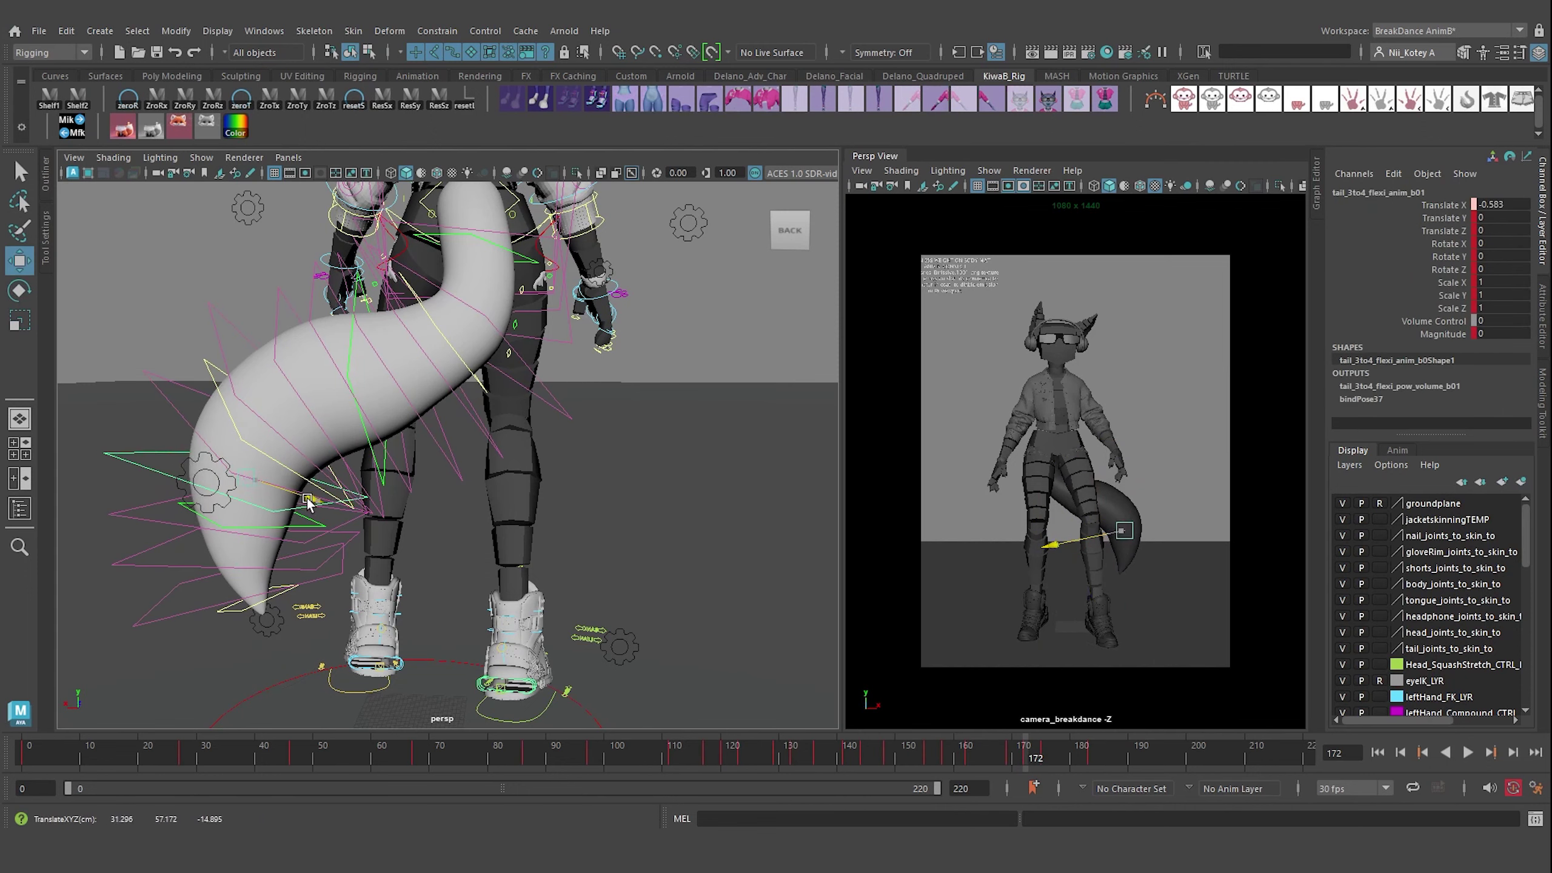
{"action": "key", "text": "alt+comma"}
{"action": "key", "text": "alt+comma"}
{"action": "key", "text": "alt+comma"}
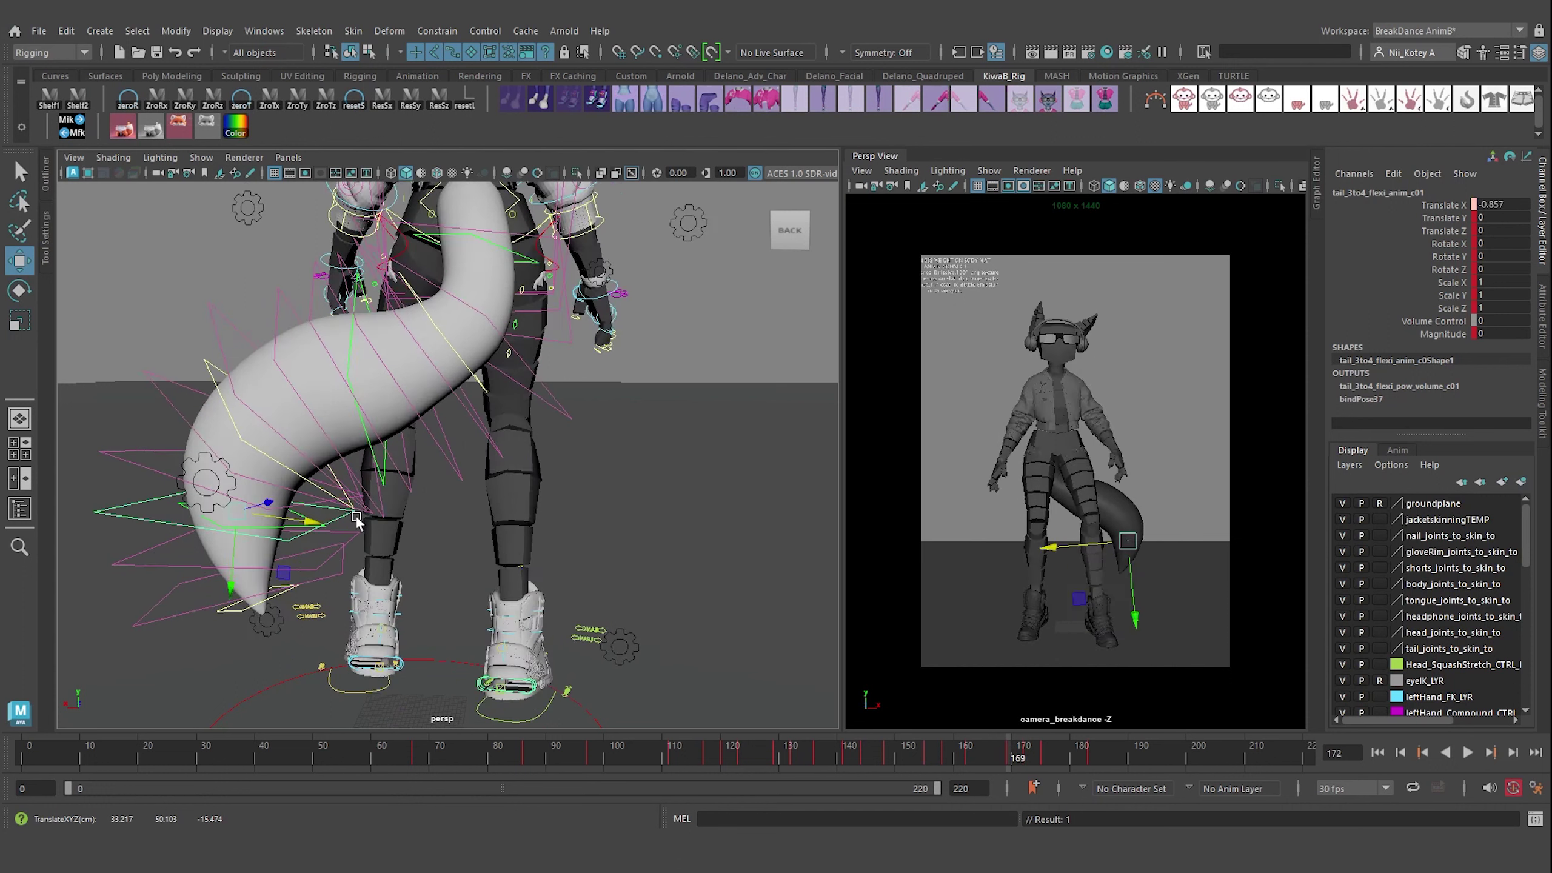
{"action": "key", "text": "alt+comma"}
{"action": "key", "text": "alt+comma"}
{"action": "key", "text": "alt+comma"}
{"action": "key", "text": "alt+comma"}
{"action": "key", "text": "alt+comma"}
{"action": "key", "text": "alt+period"}
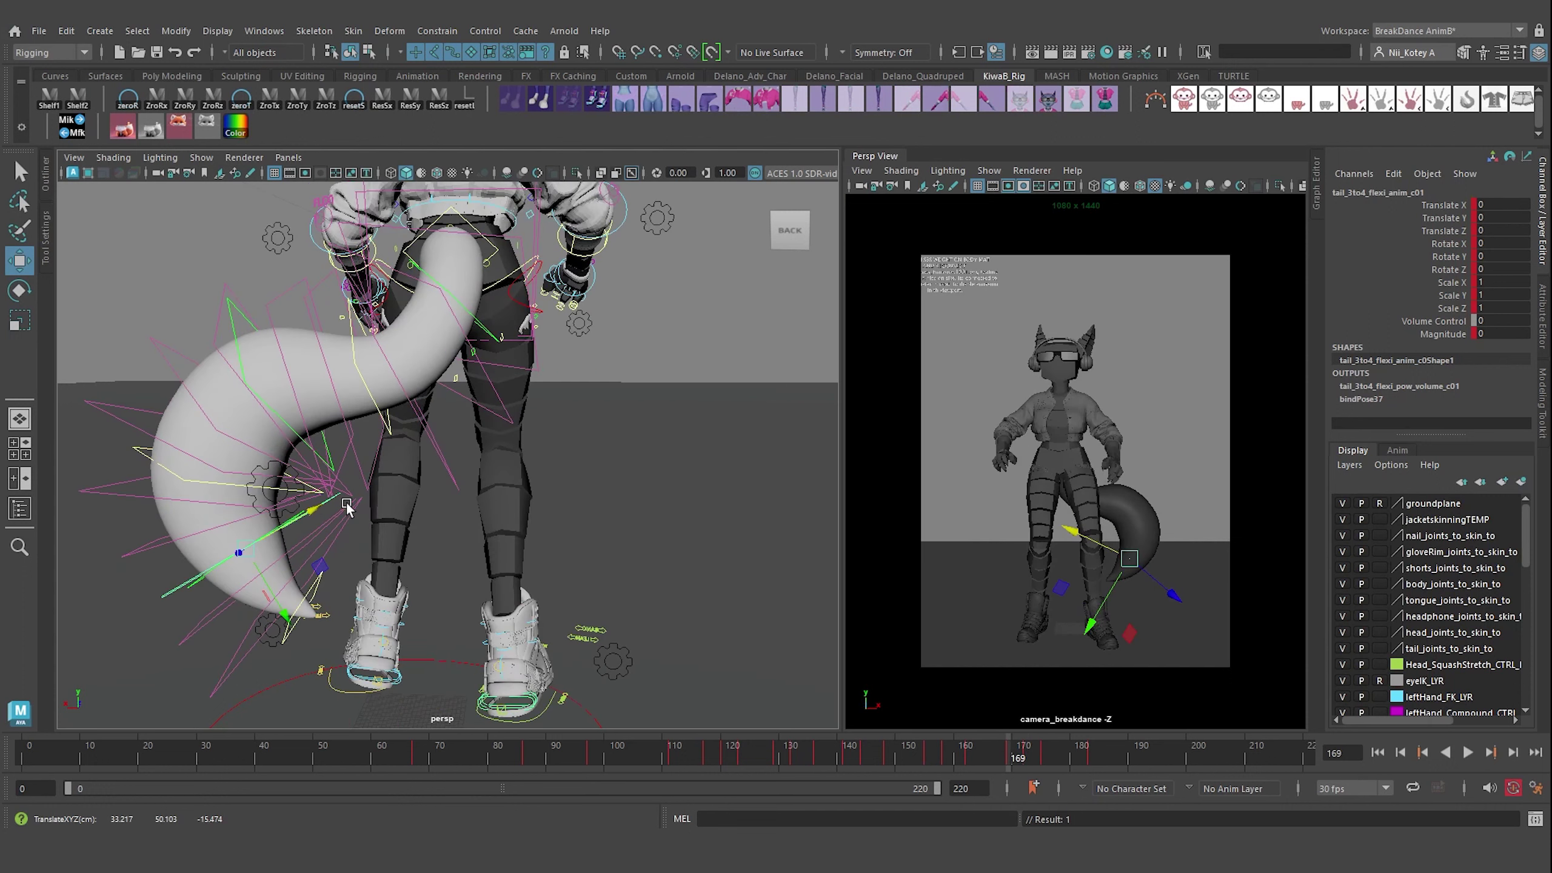
{"action": "key", "text": "alt+period"}
{"action": "key", "text": "alt+comma"}
{"action": "key", "text": "alt+period"}
{"action": "key", "text": "alt+comma"}
{"action": "key", "text": "alt+period"}
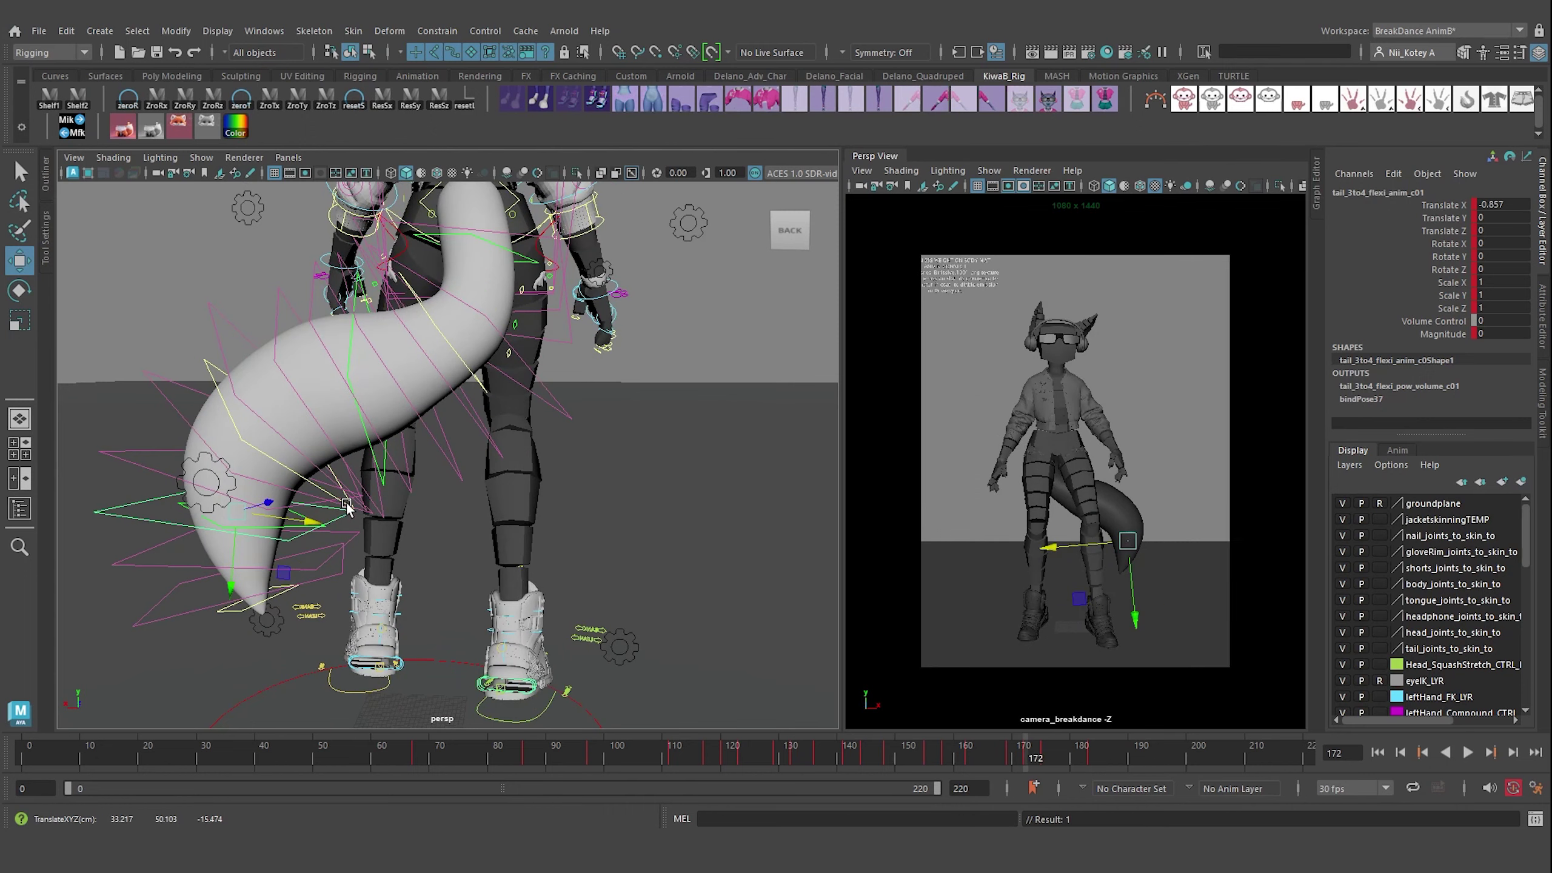
- Check the upper tail mid control across frames 172–175, then show the smooth render mesh
{"action": "left_click", "coordinate": [460, 307]}
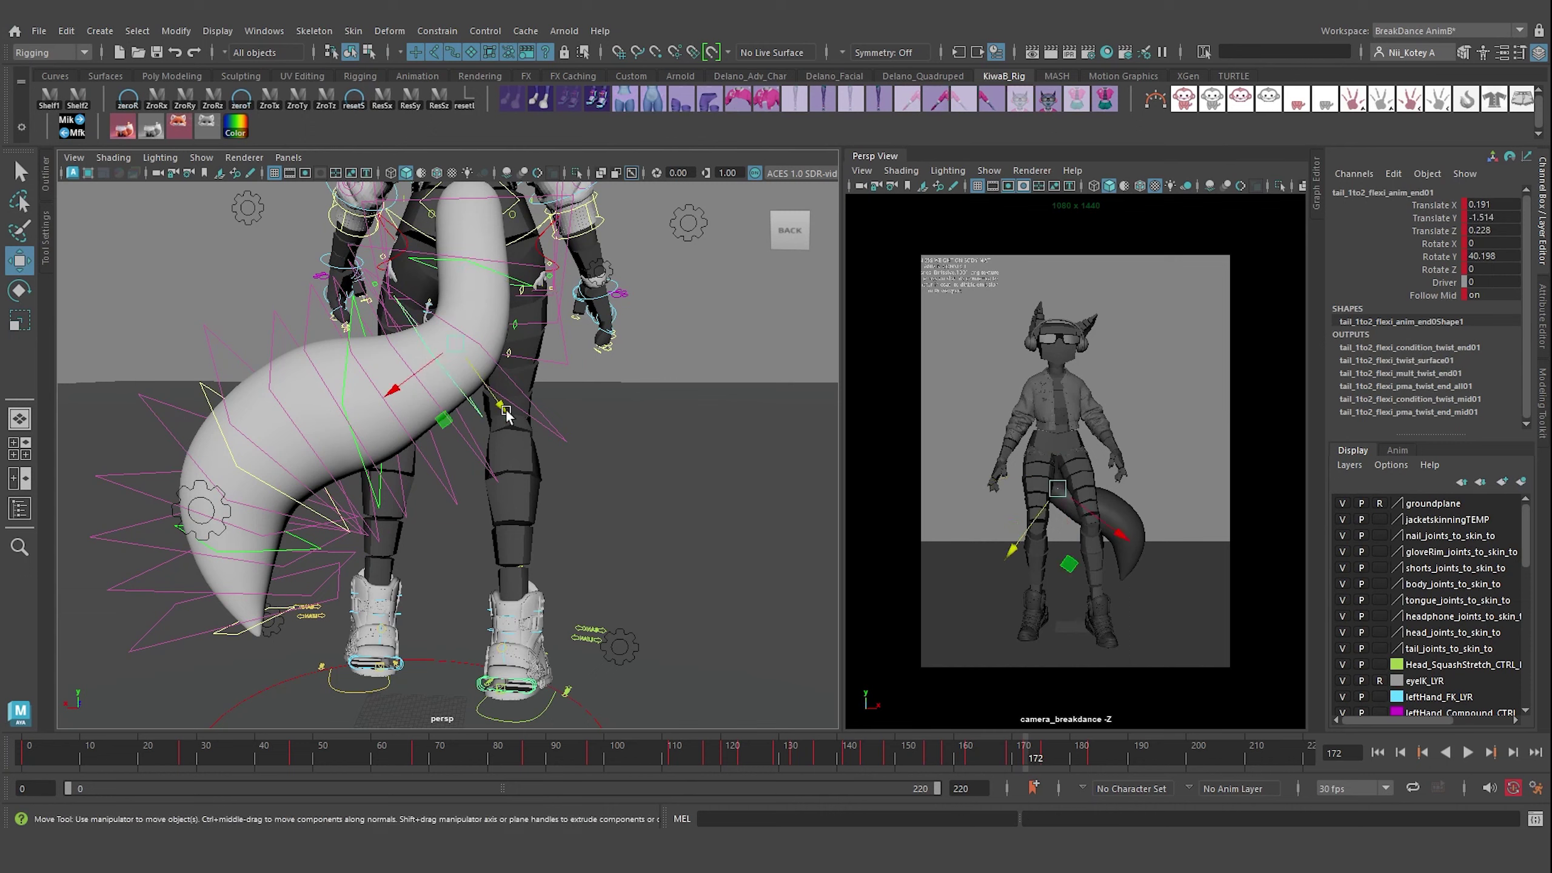
{"action": "key", "text": "alt+comma"}
{"action": "key", "text": "alt+comma"}
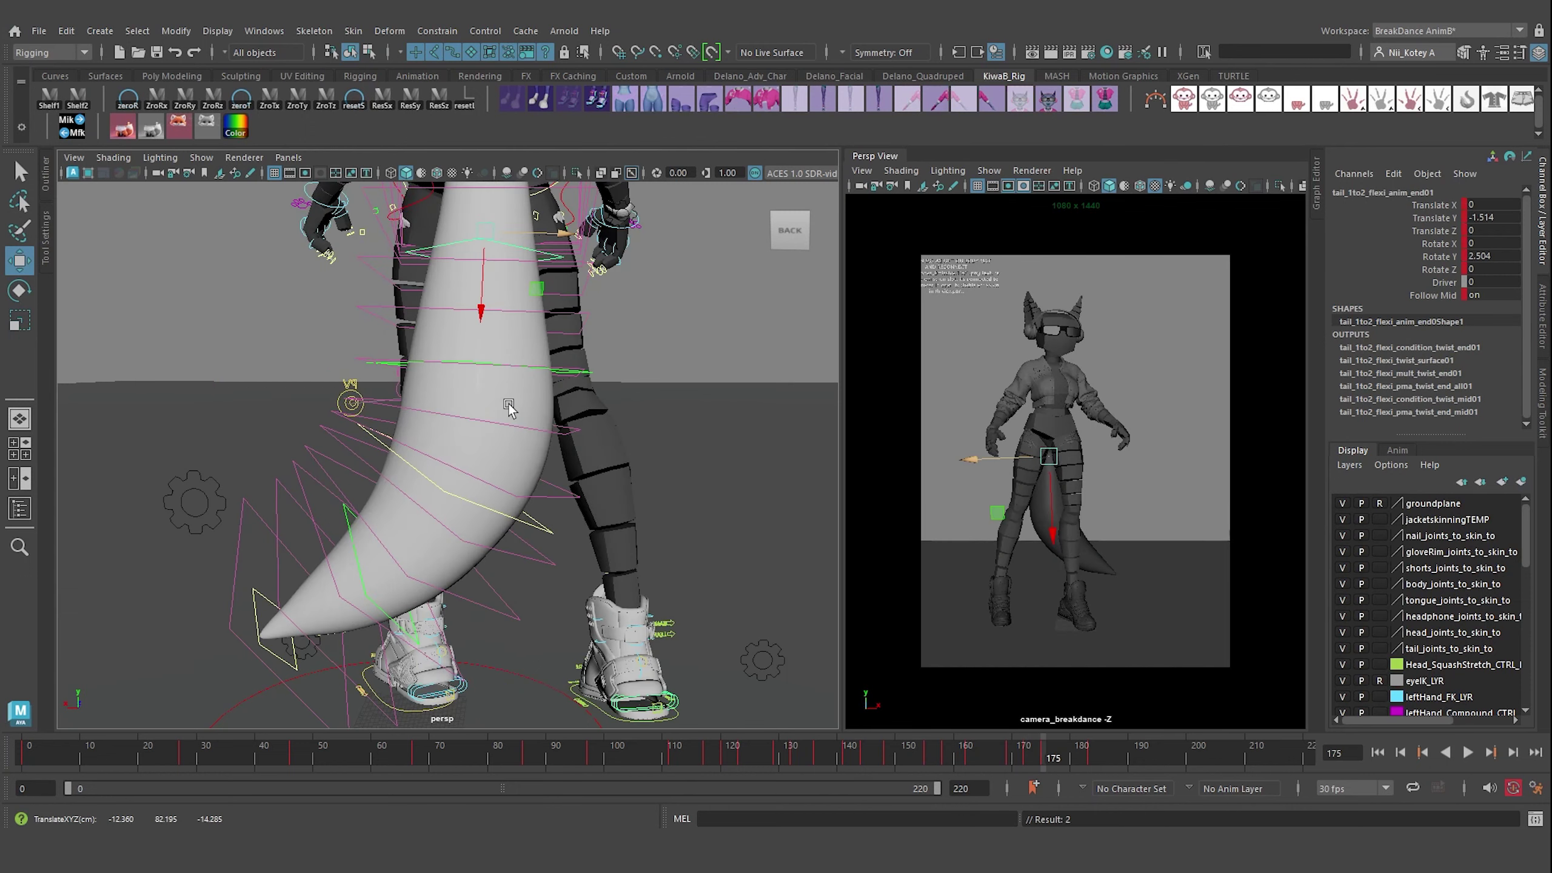
{"action": "key", "text": "alt+comma"}
{"action": "key", "text": "period"}
{"action": "key", "text": "period"}
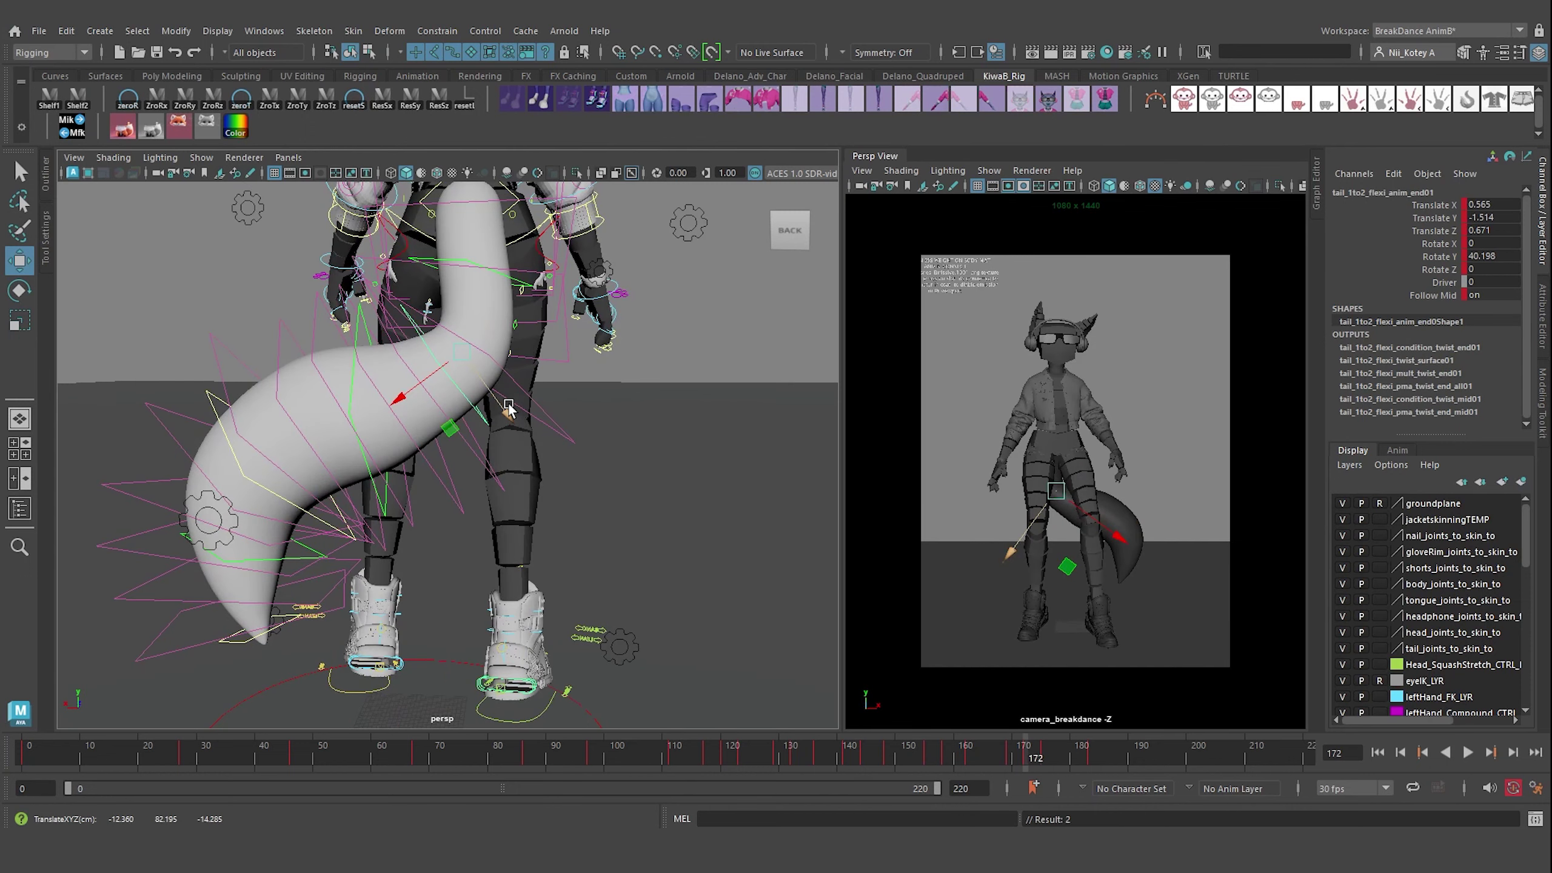
{"action": "key", "text": "alt+comma"}
{"action": "key", "text": "alt+comma"}
{"action": "key", "text": "alt+comma"}
{"action": "left_click", "coordinate": [466, 268]}
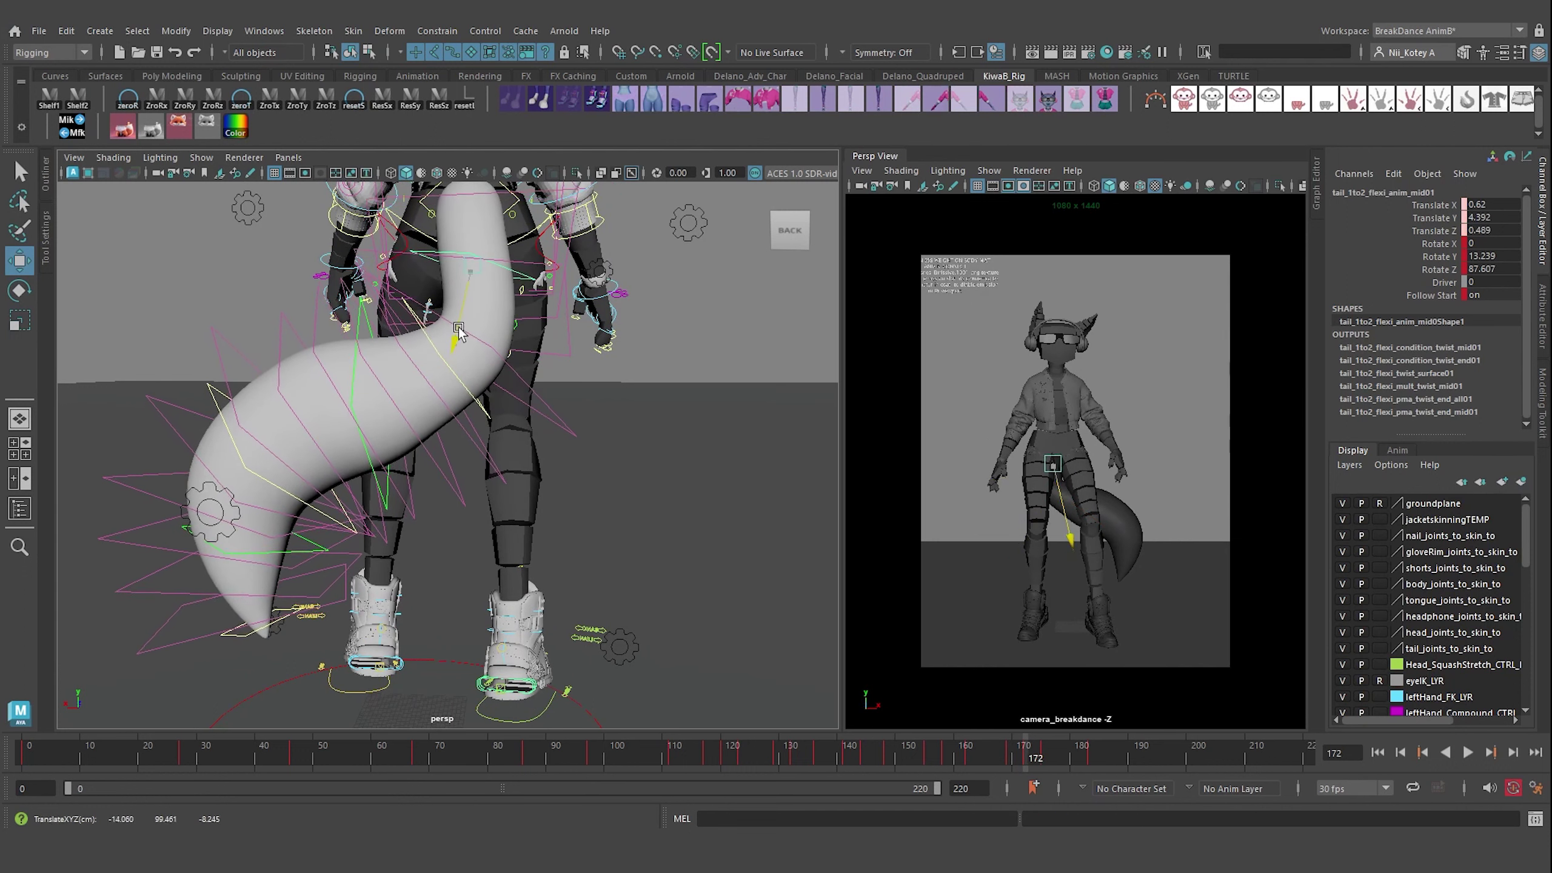
{"action": "key", "text": "period"}
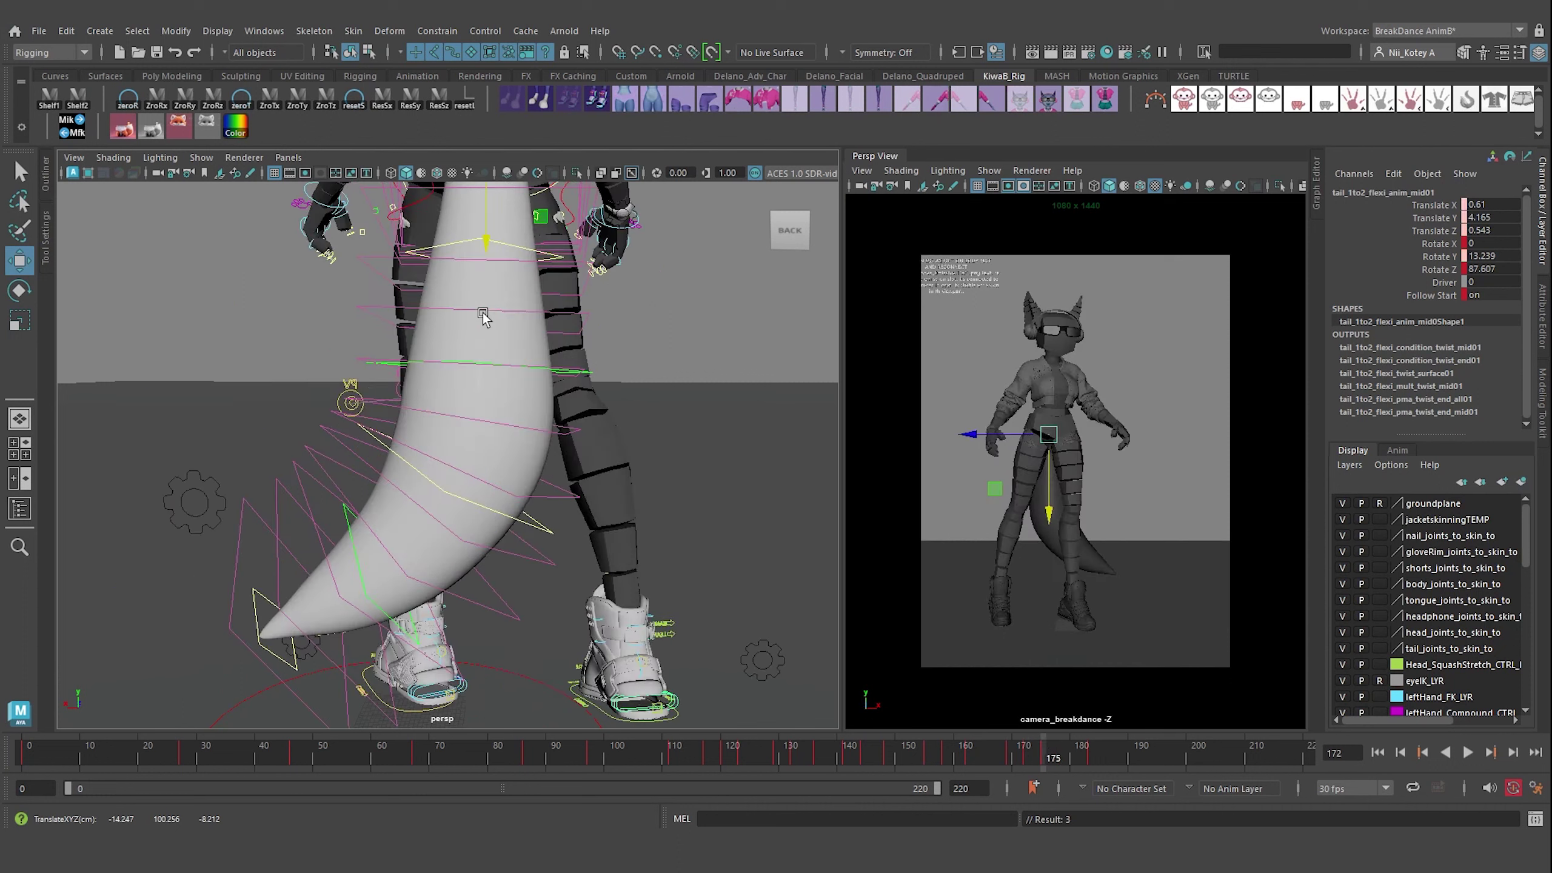
{"action": "key", "text": "comma"}
{"action": "key", "text": "period"}
{"action": "key", "text": "comma"}
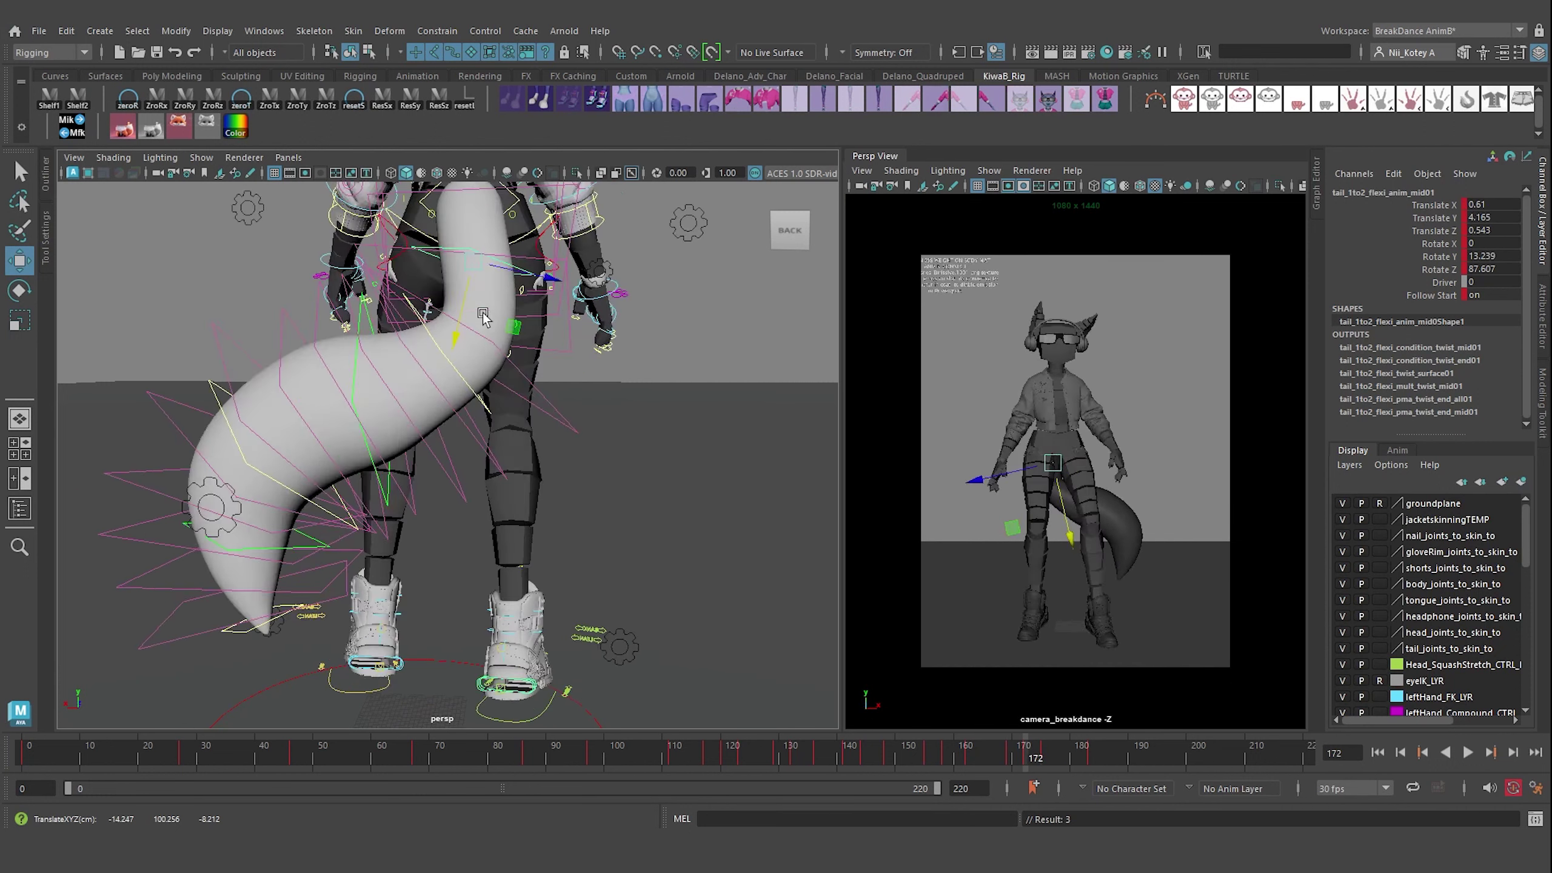
{"action": "key", "text": "period"}
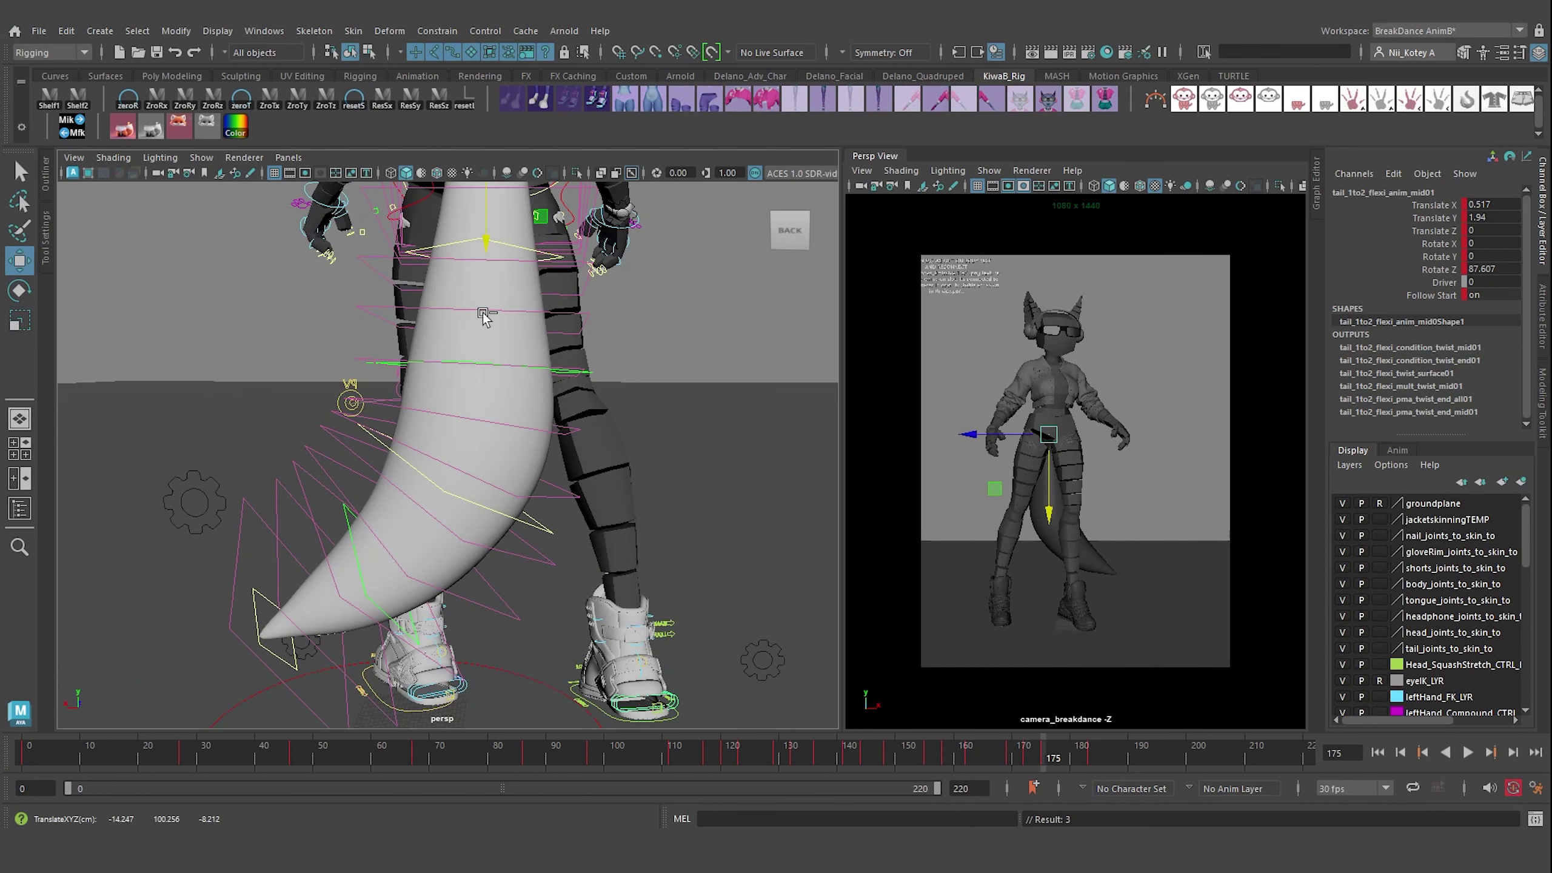
{"action": "left_click", "coordinate": [122, 130]}
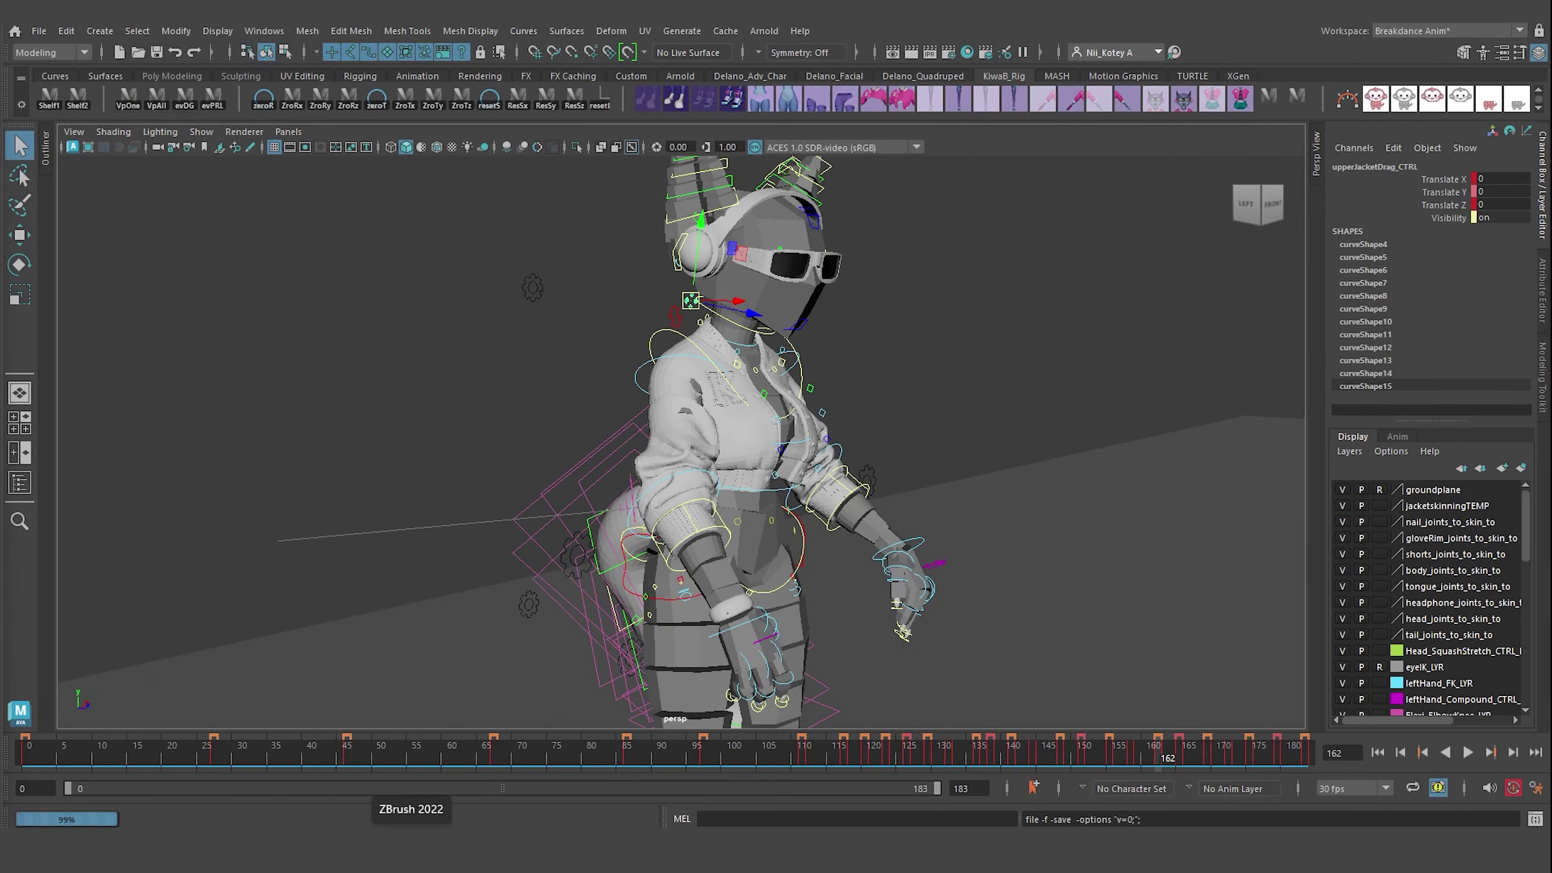
- Play back and orbit to review the animation from the character's left side
{"action": "key", "text": "alt+v"}
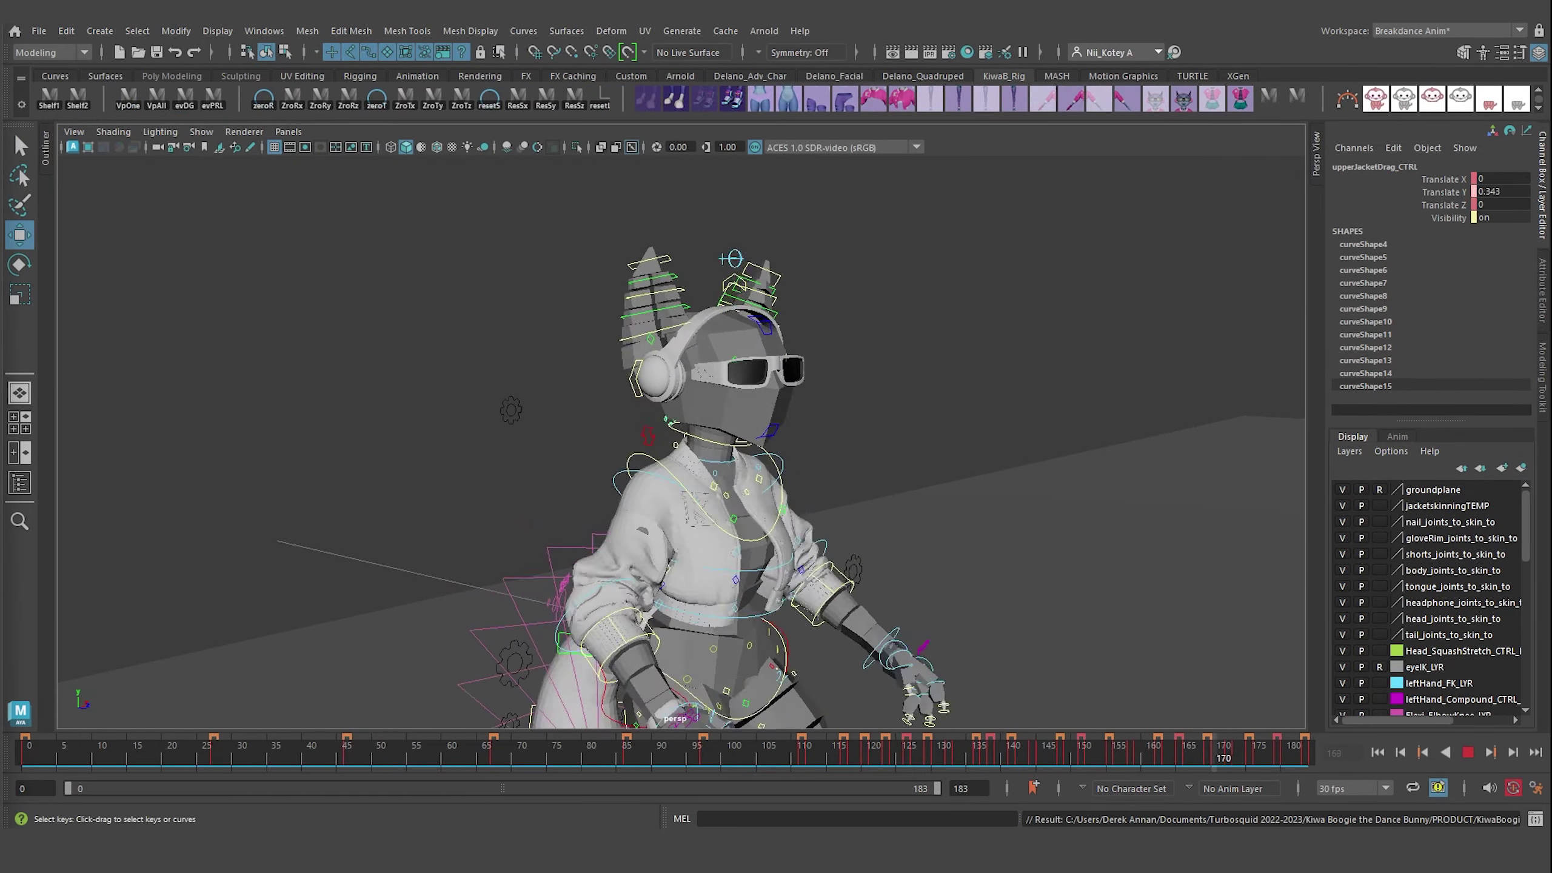
{"action": "key", "text": "alt+v"}
{"action": "mouse_move", "coordinate": [672, 428]}
{"action": "left_mouse_down", "text": "alt"}
{"action": "mouse_move", "coordinate": [804, 537]}
{"action": "mouse_move", "coordinate": [515, 315]}
{"action": "left_mouse_up", "text": "alt"}
{"action": "key", "text": "alt+v"}
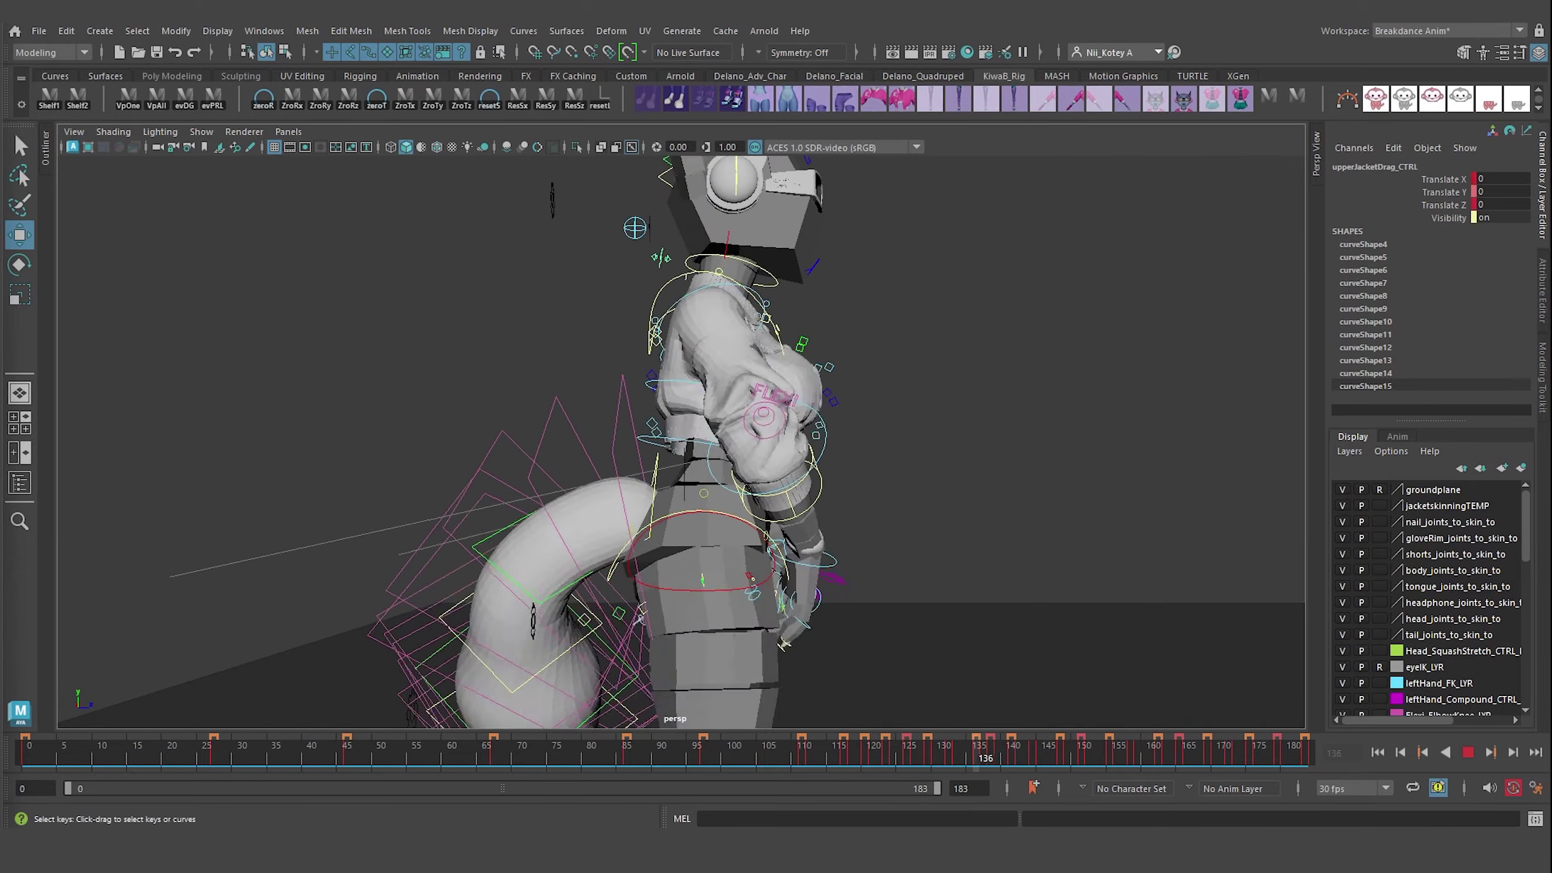
{"action": "key", "text": "bracketleft"}
{"action": "key", "text": "alt+v"}
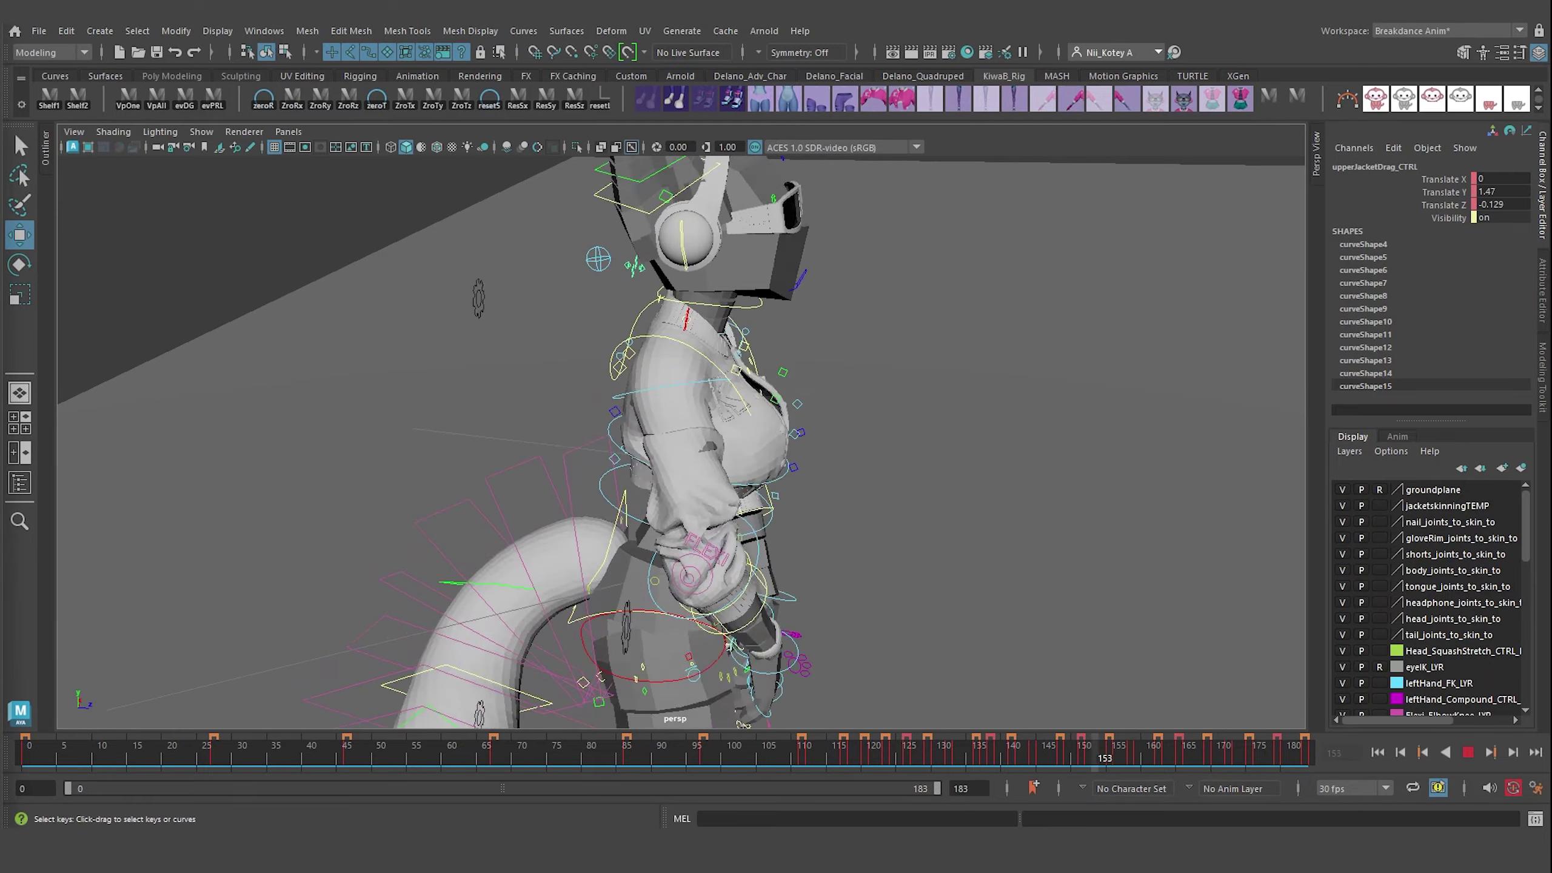
{"action": "key", "text": "bracketleft"}
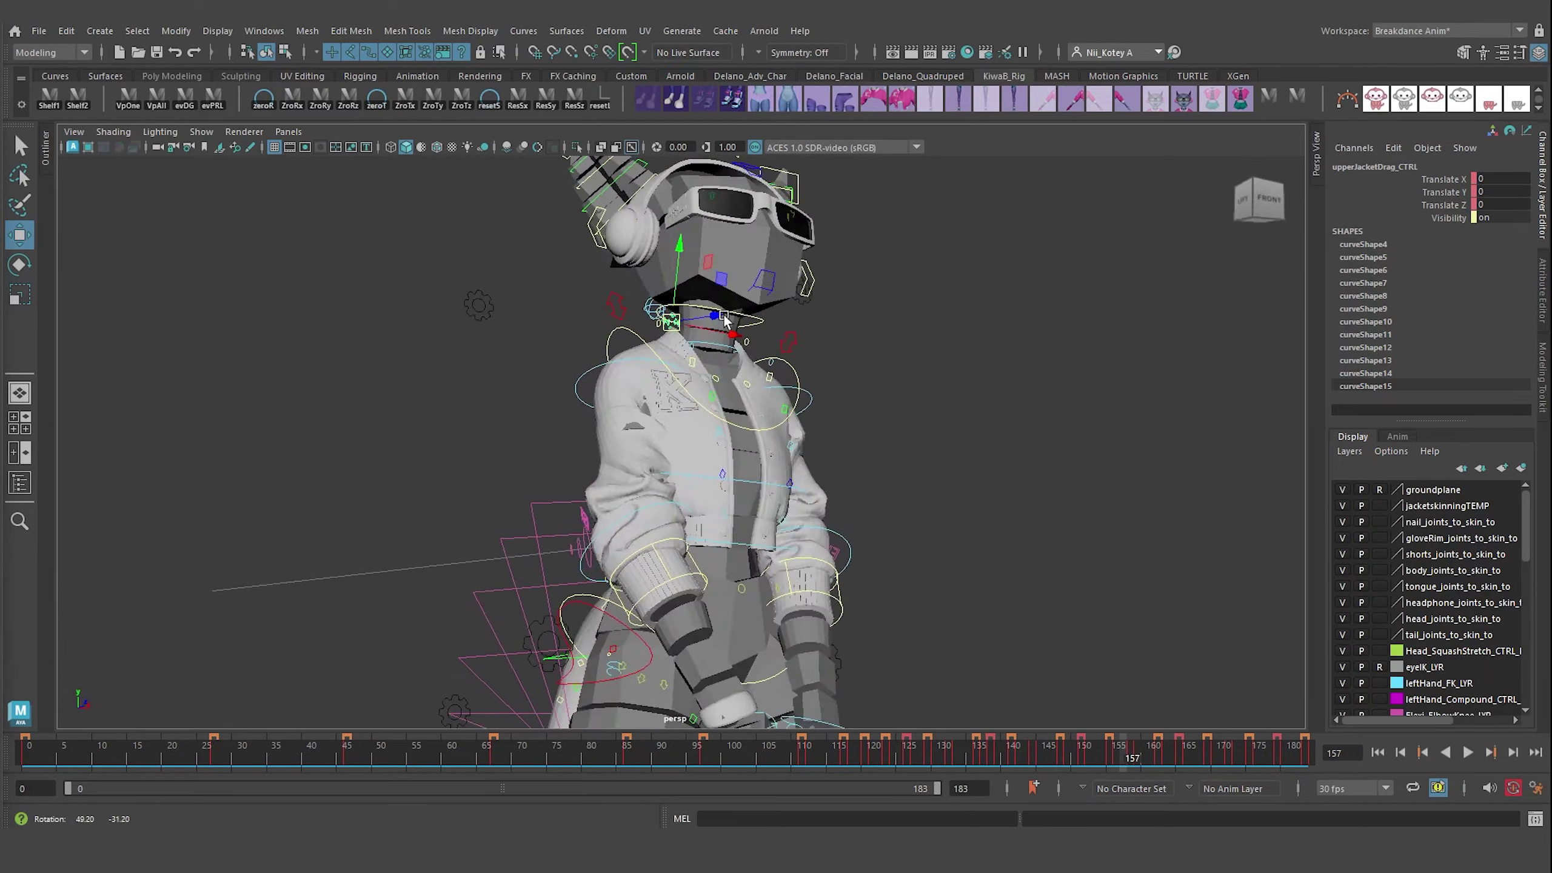
- Review playback from the front, then open upperJacketDrag_CTRL's curves in the Graph Editor
{"action": "key", "text": "alt+v"}
{"action": "key", "text": "alt+v"}
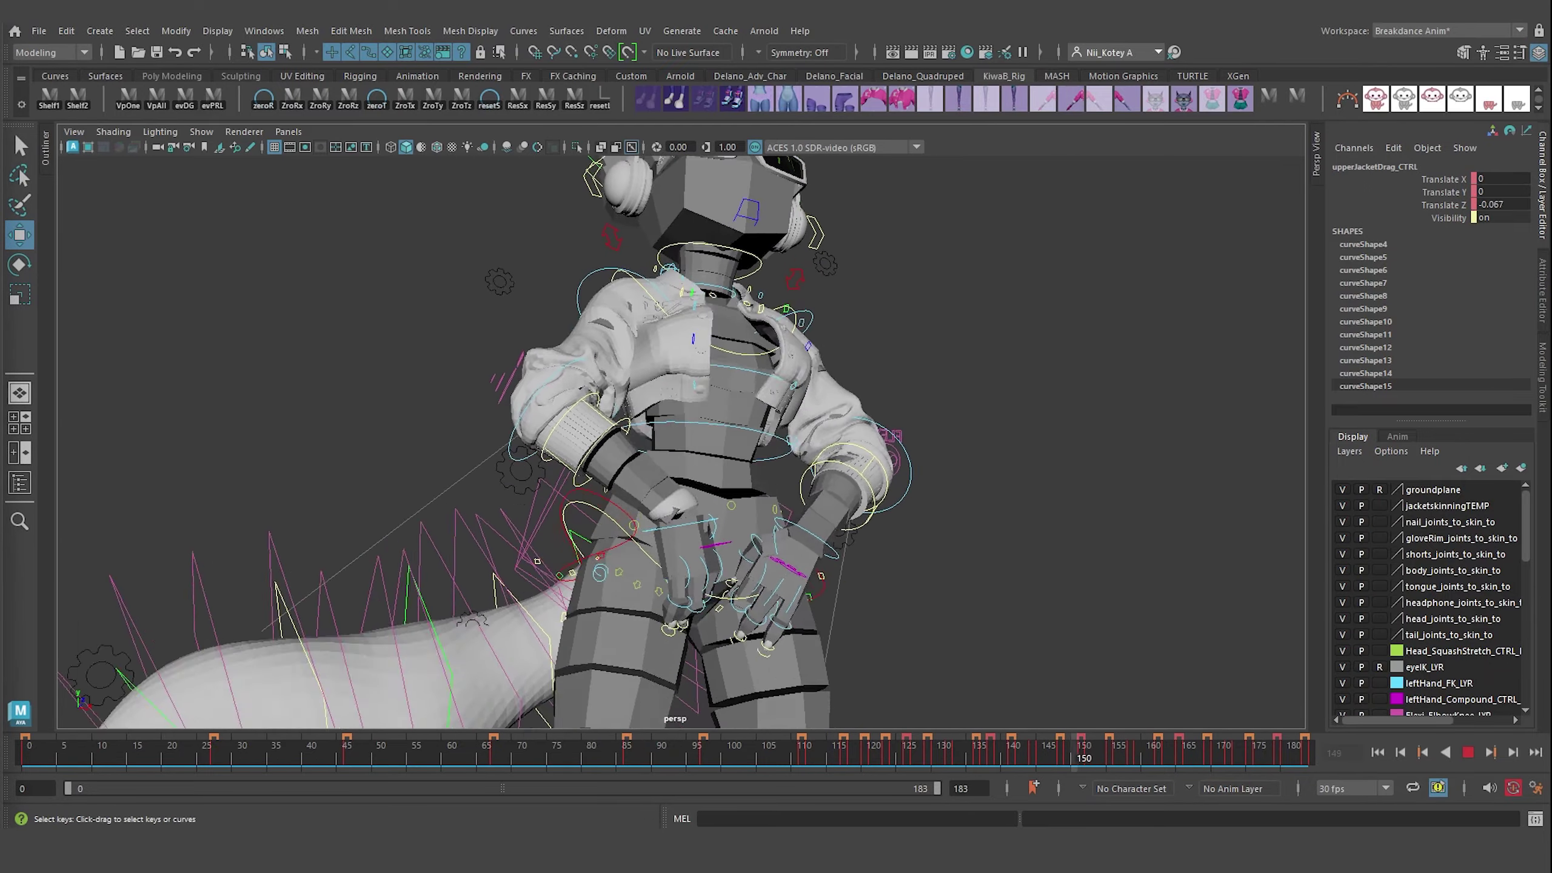
{"action": "key", "text": "alt+v"}
{"action": "key", "text": "bracketleft"}
{"action": "key", "text": "bracketleft"}
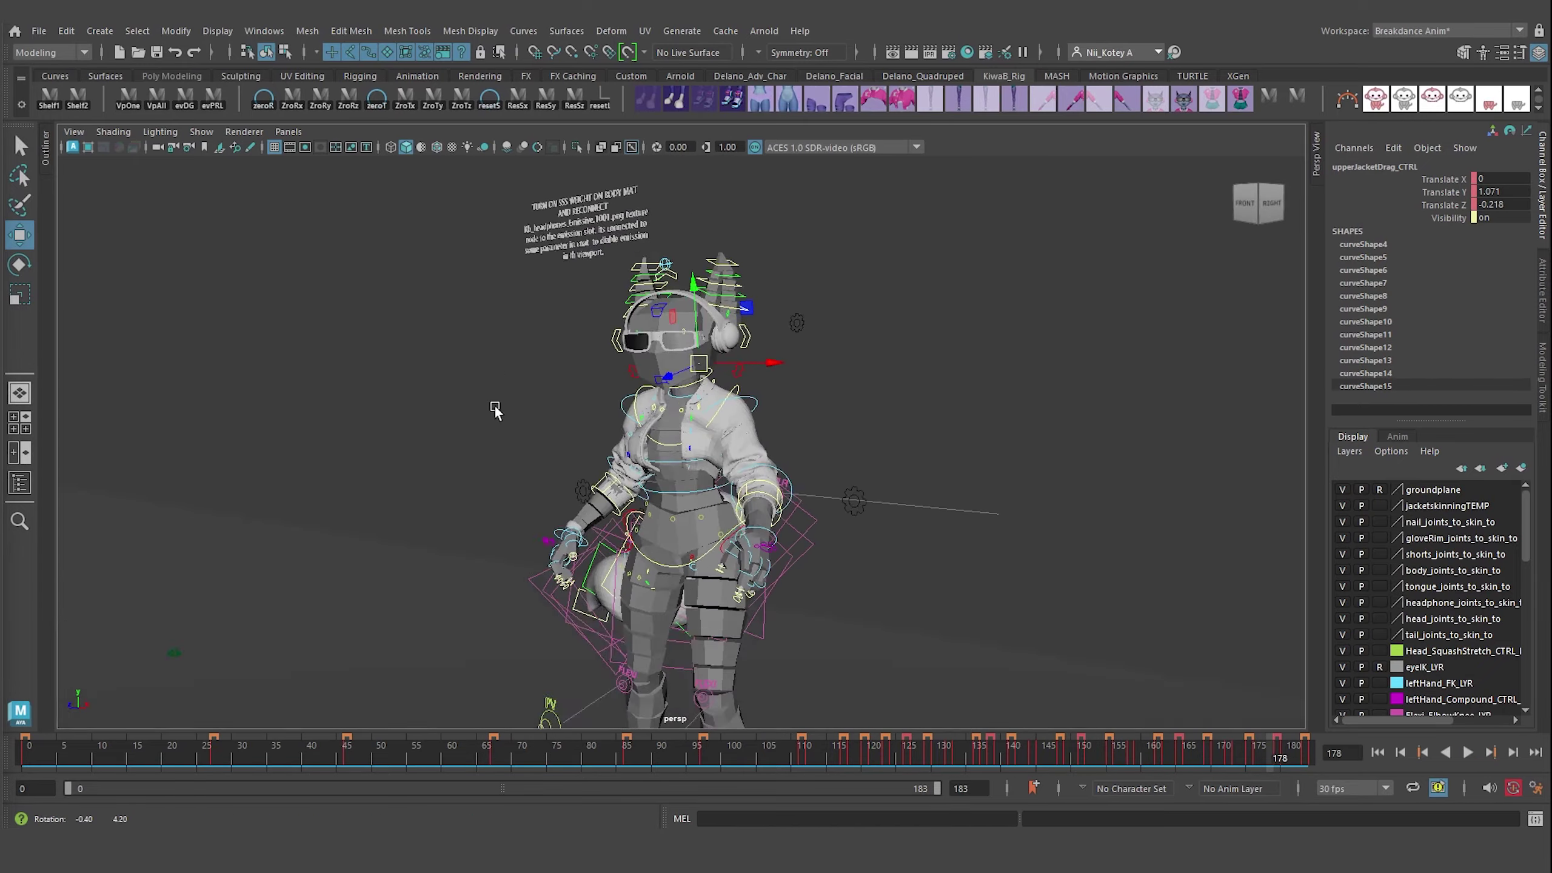
{"action": "key", "text": "bracketleft"}
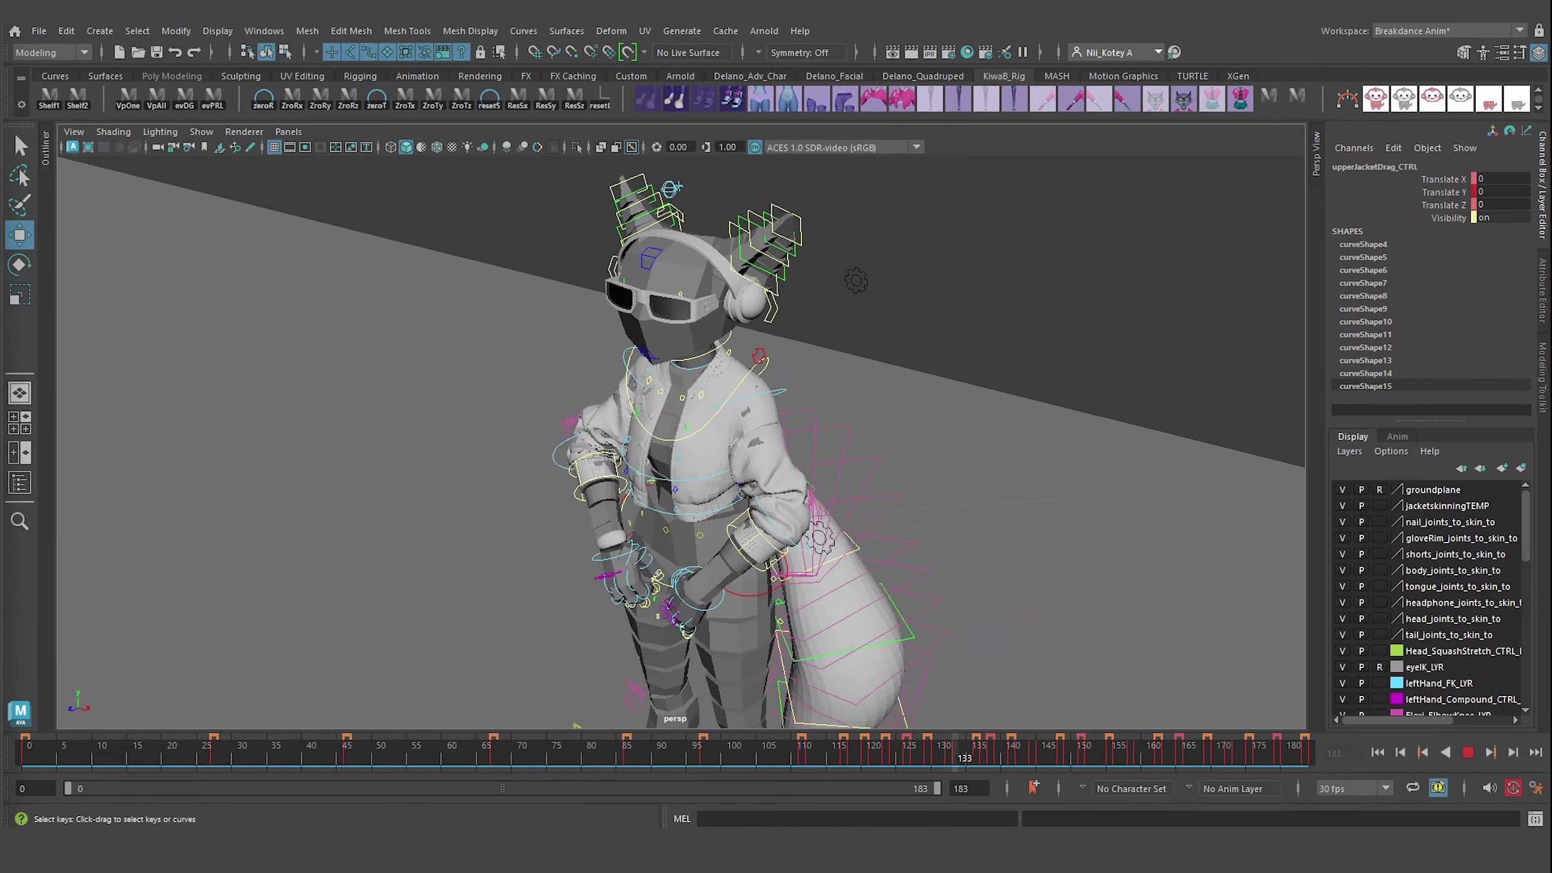
{"action": "key", "text": "alt+v"}
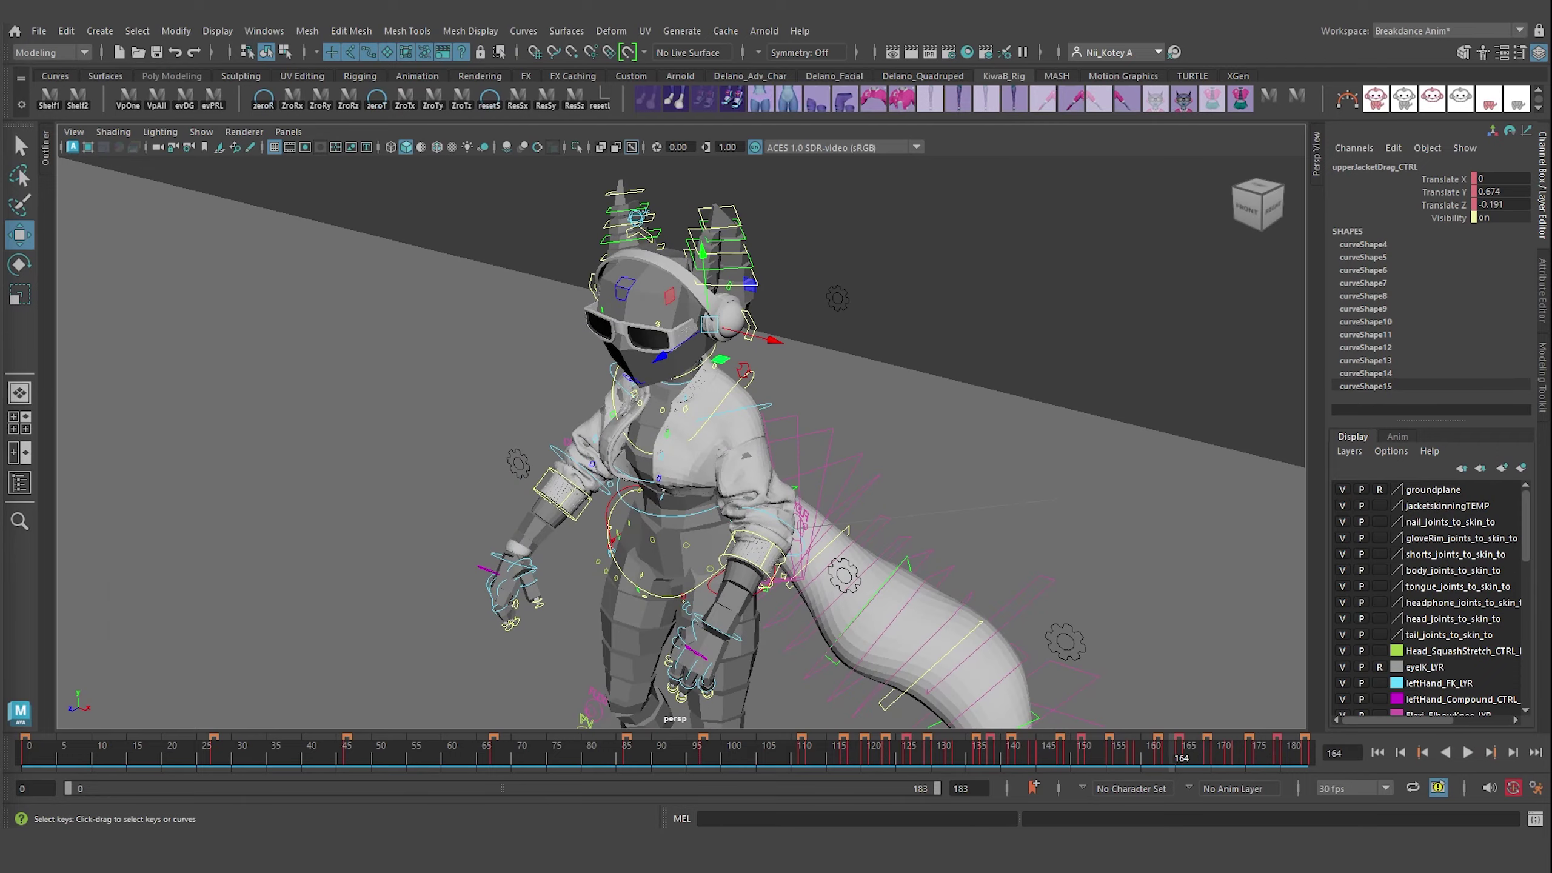
{"action": "key", "text": "shift+g"}
- Dock the Graph Editor beside the viewport, resize the divider, and play back while orbiting
{"action": "left_click_drag", "start_coordinate": [764, 187], "coordinate": [375, 404]}
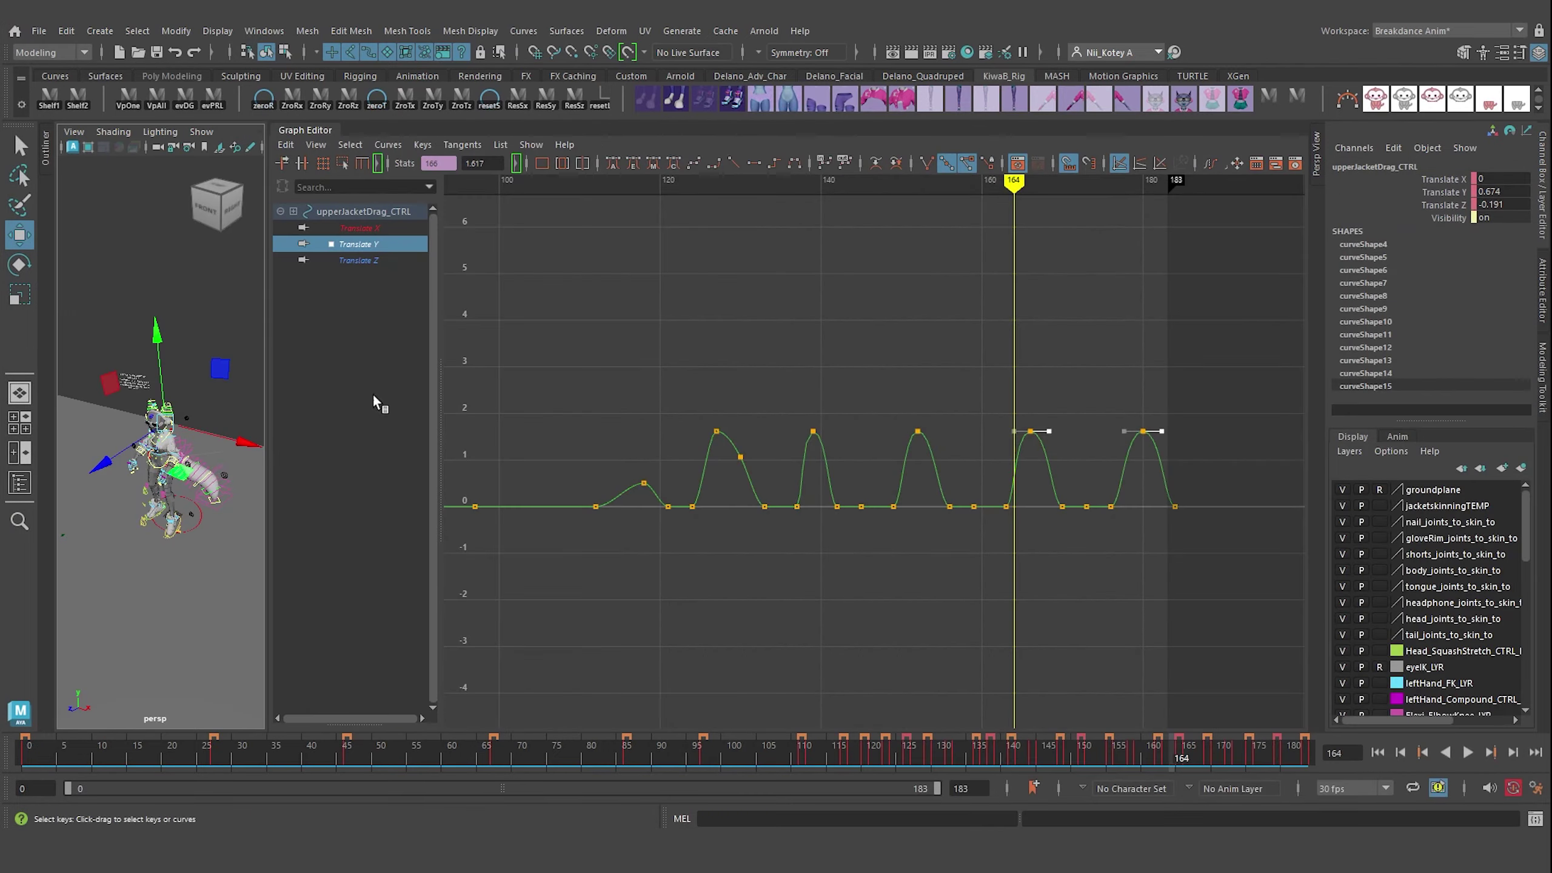
{"action": "left_click_drag", "start_coordinate": [637, 381], "coordinate": [691, 381]}
{"action": "key", "text": "alt+v"}
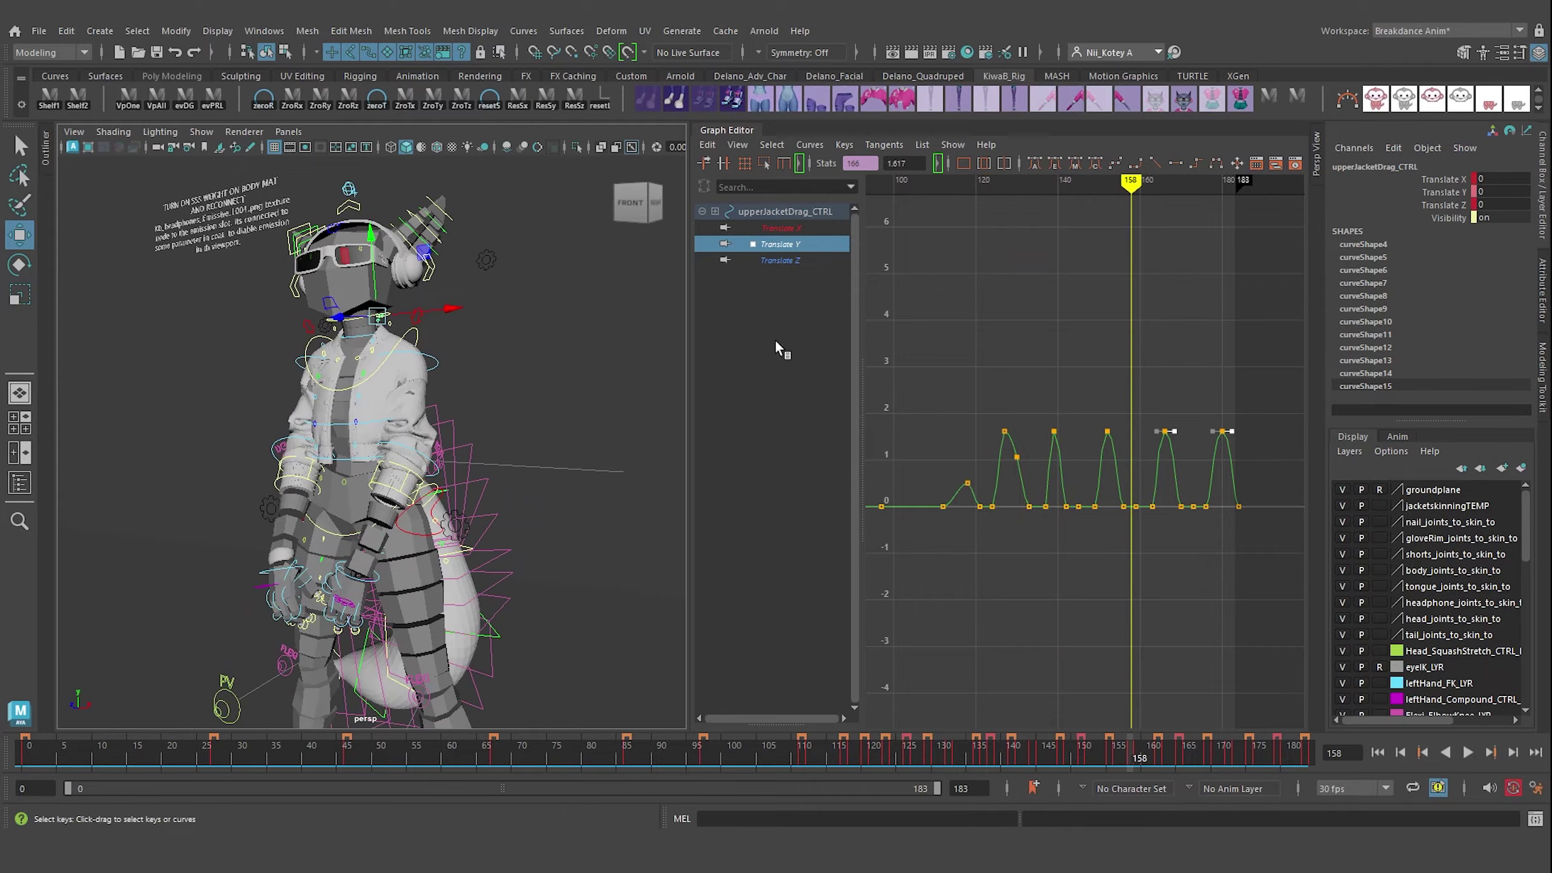
{"action": "left_click_drag", "start_coordinate": [525, 330], "coordinate": [499, 363], "text": "alt"}
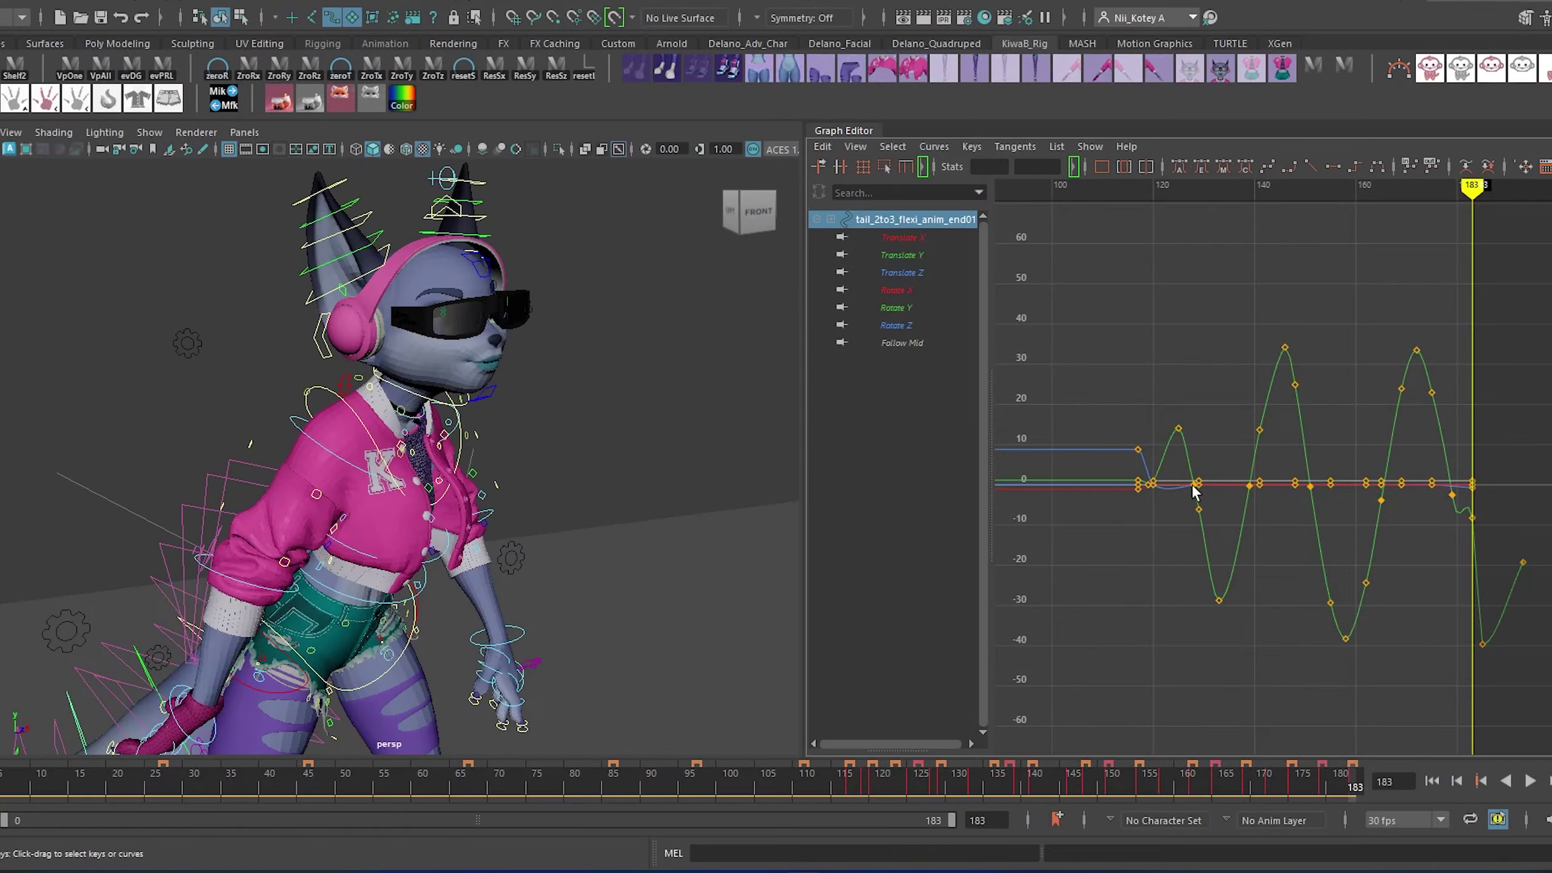
- Scrub the Graph Editor time marker between frames 132 and 166 to review the tail keys
{"action": "left_click_drag", "start_coordinate": [1465, 193], "coordinate": [1330, 235]}
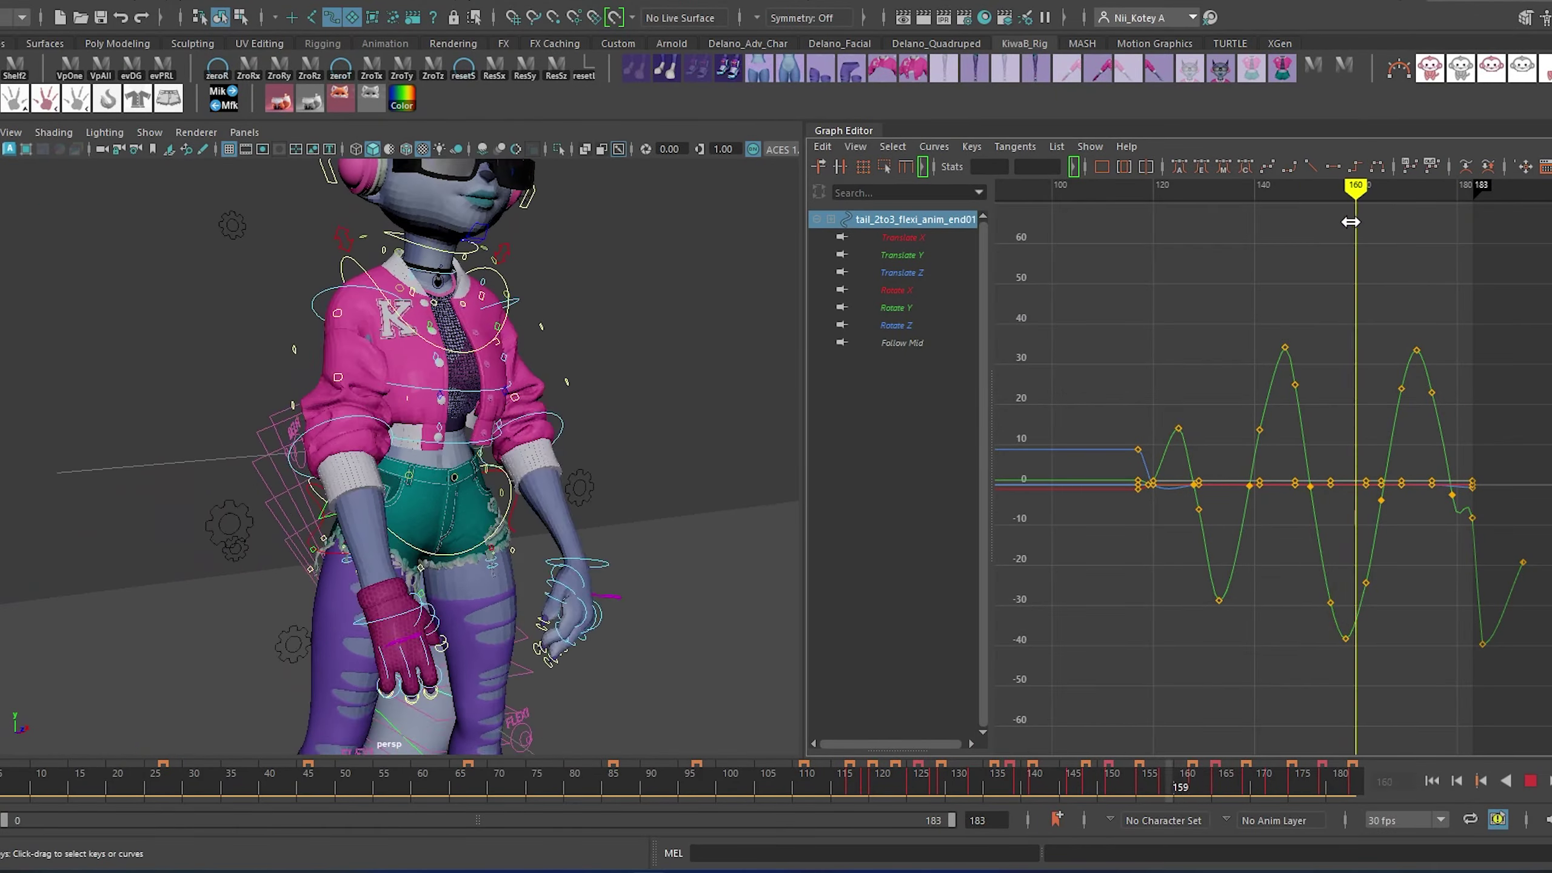
{"action": "left_click_drag", "start_coordinate": [700, 412], "coordinate": [707, 523], "text": "alt"}
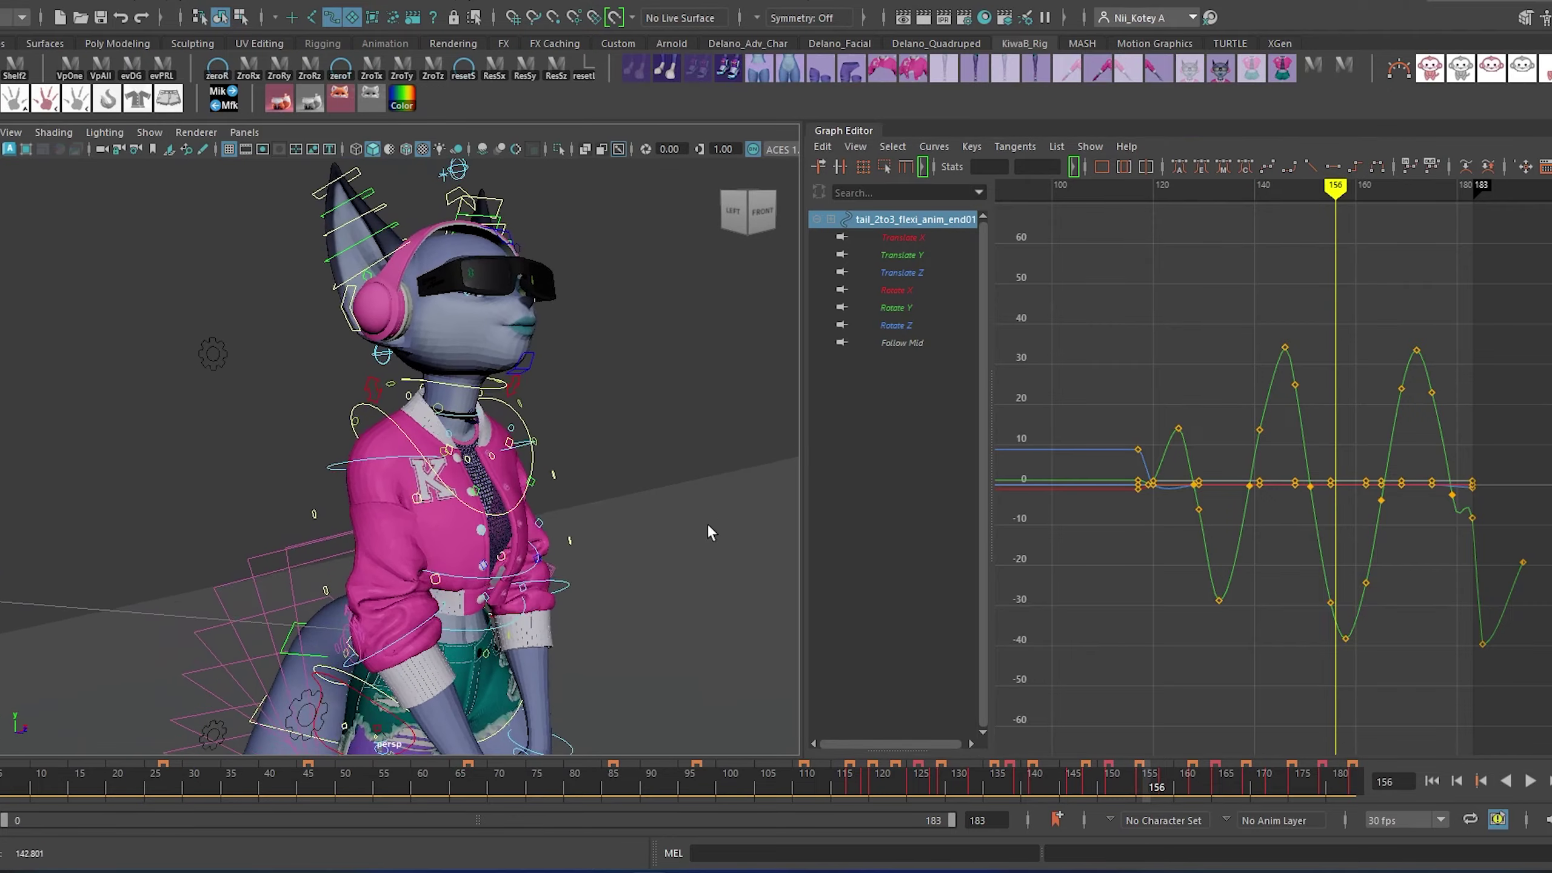
{"action": "left_click", "coordinate": [1333, 187]}
{"action": "left_click_drag", "start_coordinate": [1333, 187], "coordinate": [1385, 187]}
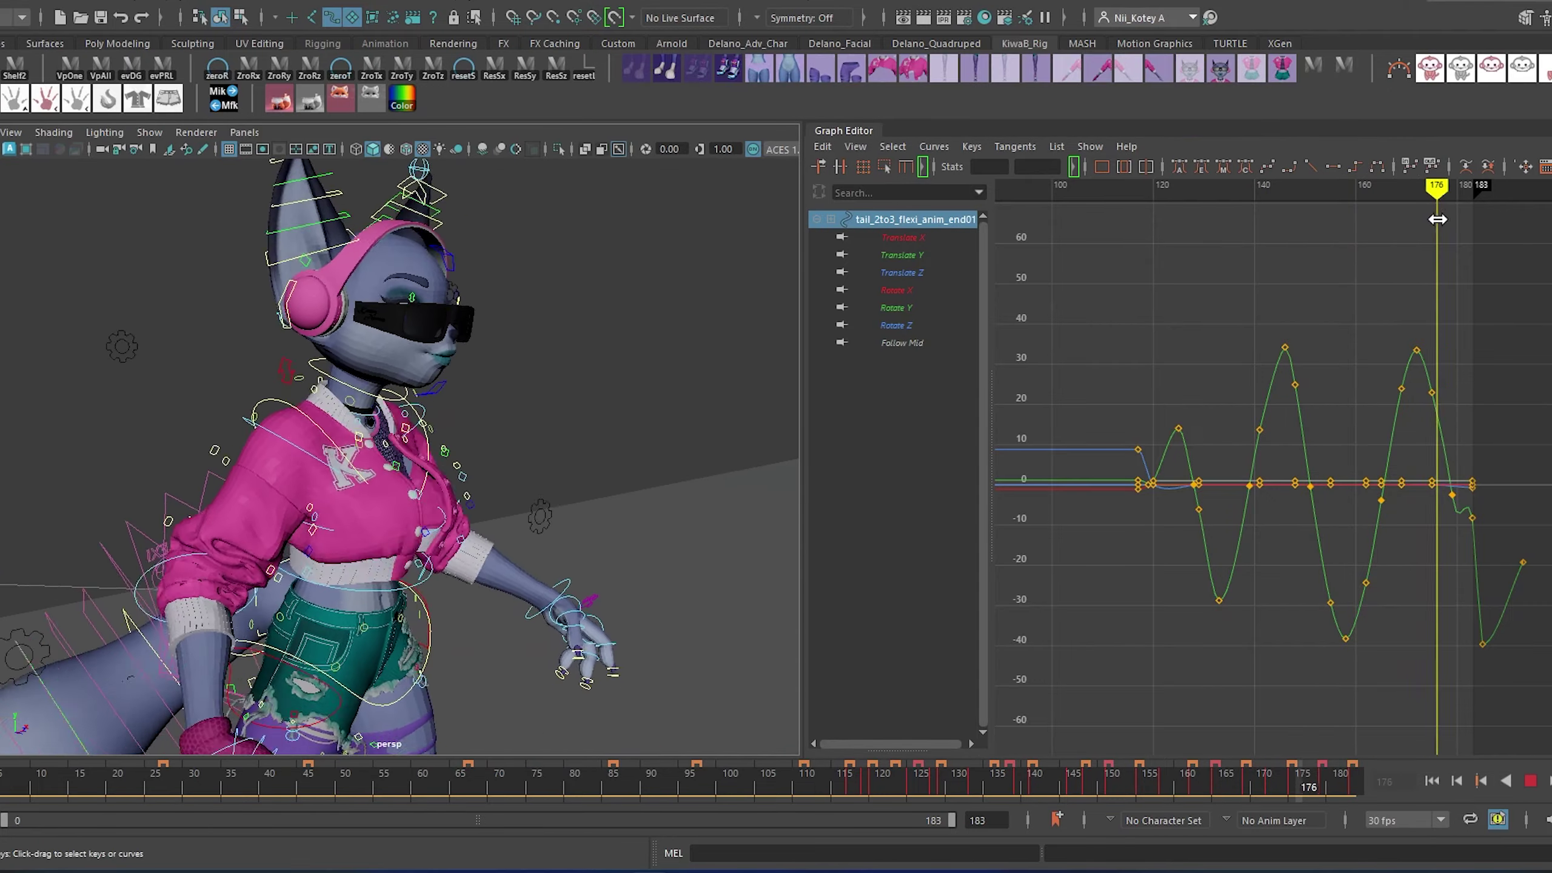
{"action": "mouse_move", "coordinate": [599, 421]}
{"action": "left_mouse_down", "text": "alt"}
{"action": "mouse_move", "coordinate": [663, 416]}
{"action": "mouse_move", "coordinate": [611, 428]}
{"action": "left_mouse_up", "text": "alt"}
{"action": "key", "text": "alt+v"}
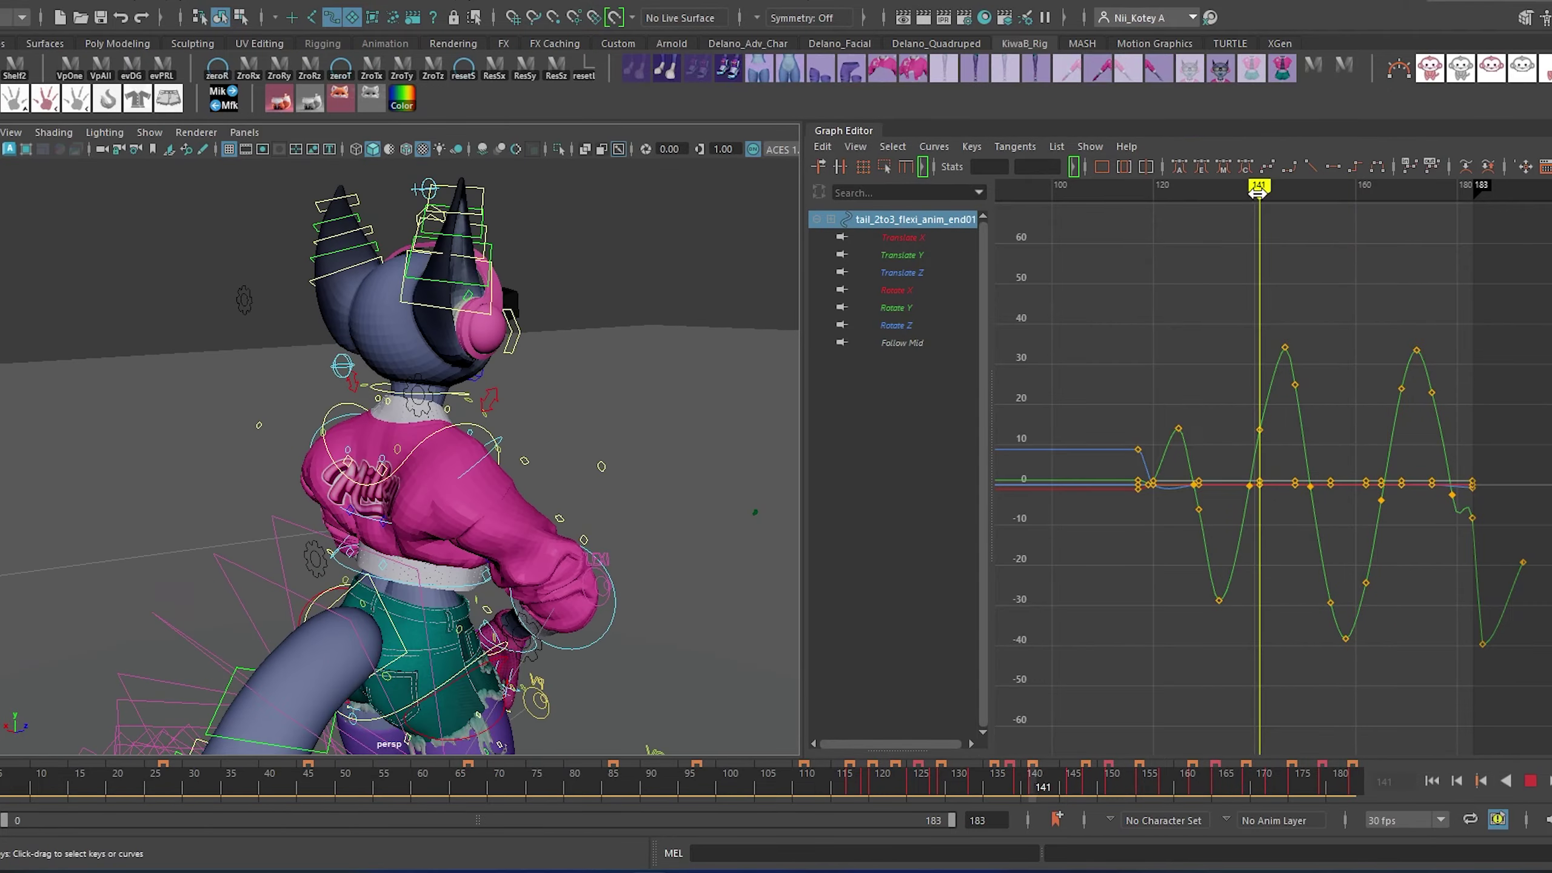
{"action": "left_click_drag", "start_coordinate": [1307, 203], "coordinate": [1371, 197]}
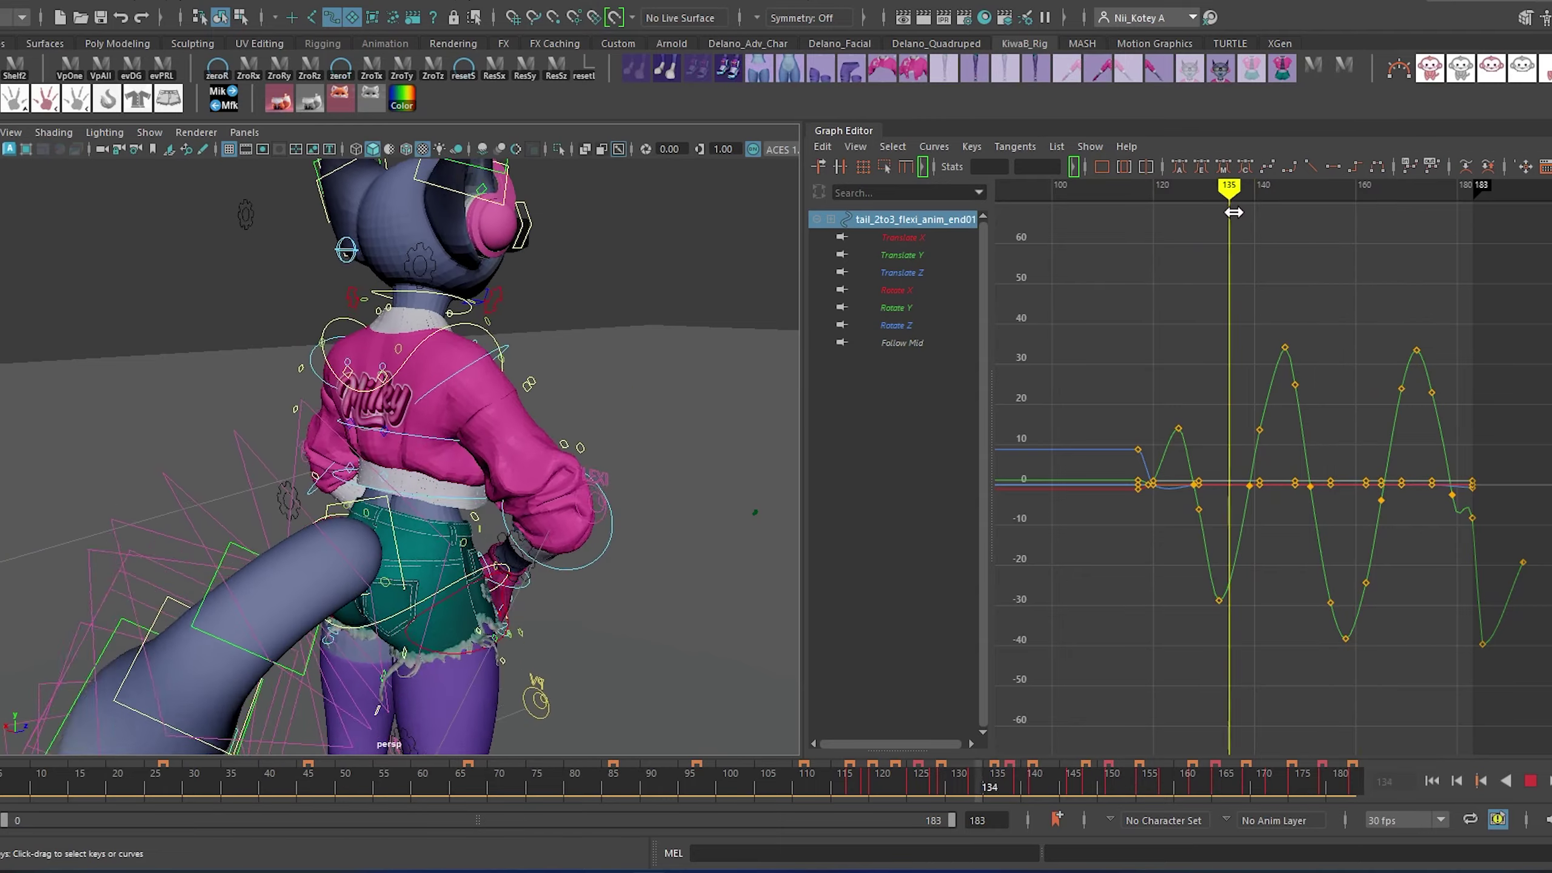
{"action": "left_click_drag", "start_coordinate": [611, 428], "coordinate": [367, 428], "text": "alt"}
{"action": "mouse_move", "coordinate": [1355, 199]}
{"action": "left_mouse_down"}
{"action": "mouse_move", "coordinate": [1213, 211]}
{"action": "mouse_move", "coordinate": [1428, 209]}
{"action": "mouse_move", "coordinate": [923, 209]}
{"action": "left_mouse_up"}
- Play back from frame 73, show the channel panel and frame the final breakdance shot
{"action": "mouse_move", "coordinate": [428, 428]}
{"action": "left_mouse_down", "text": "alt"}
{"action": "mouse_move", "coordinate": [710, 434]}
{"action": "mouse_move", "coordinate": [596, 374]}
{"action": "left_mouse_up", "text": "alt"}
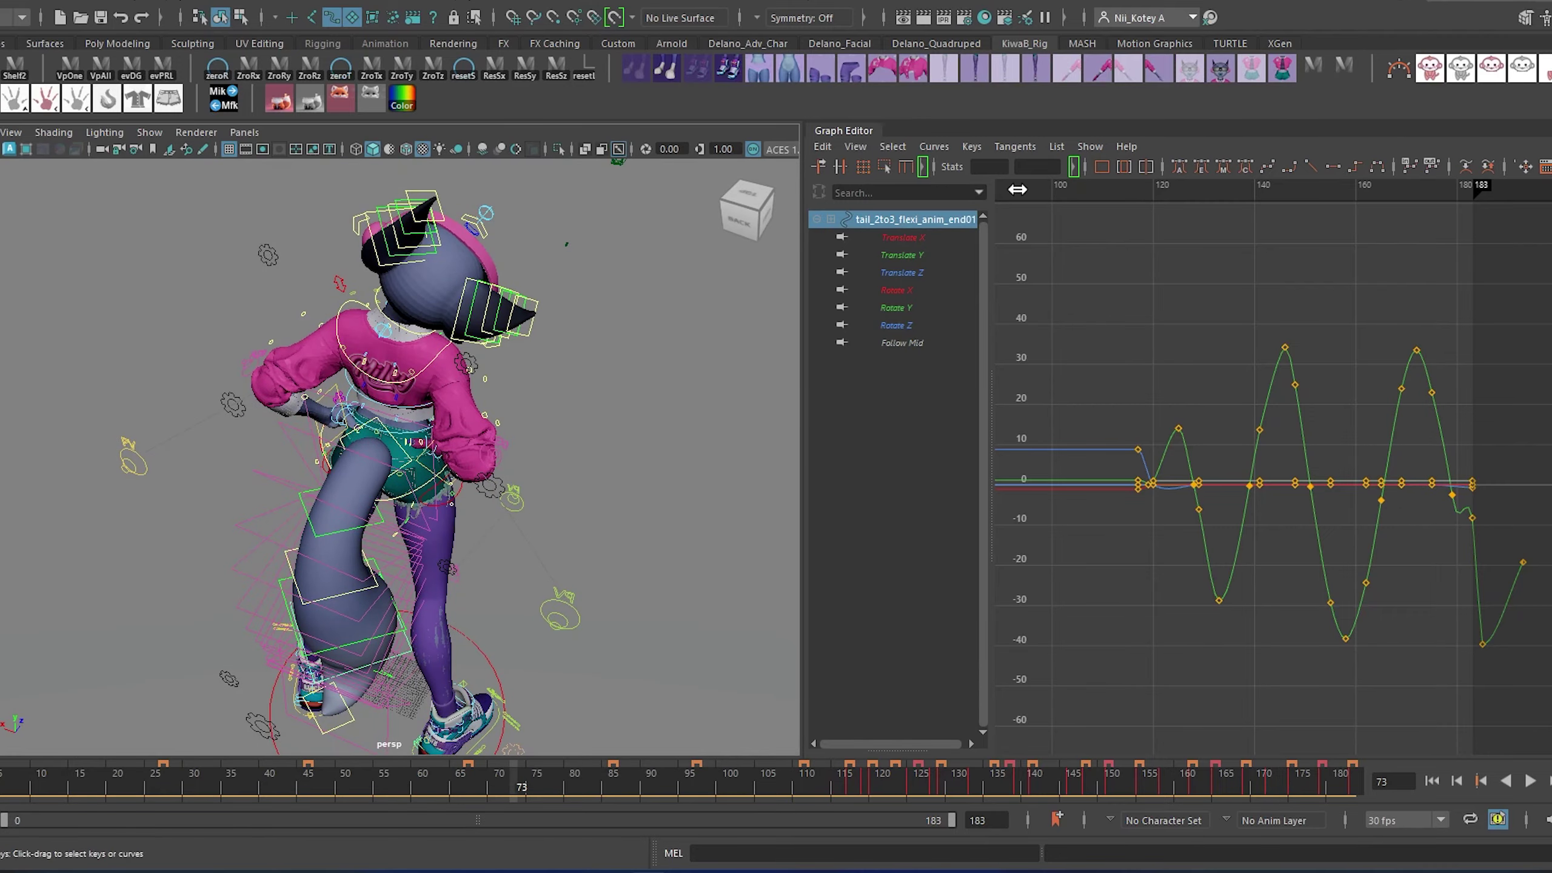
{"action": "key", "text": "alt+v"}
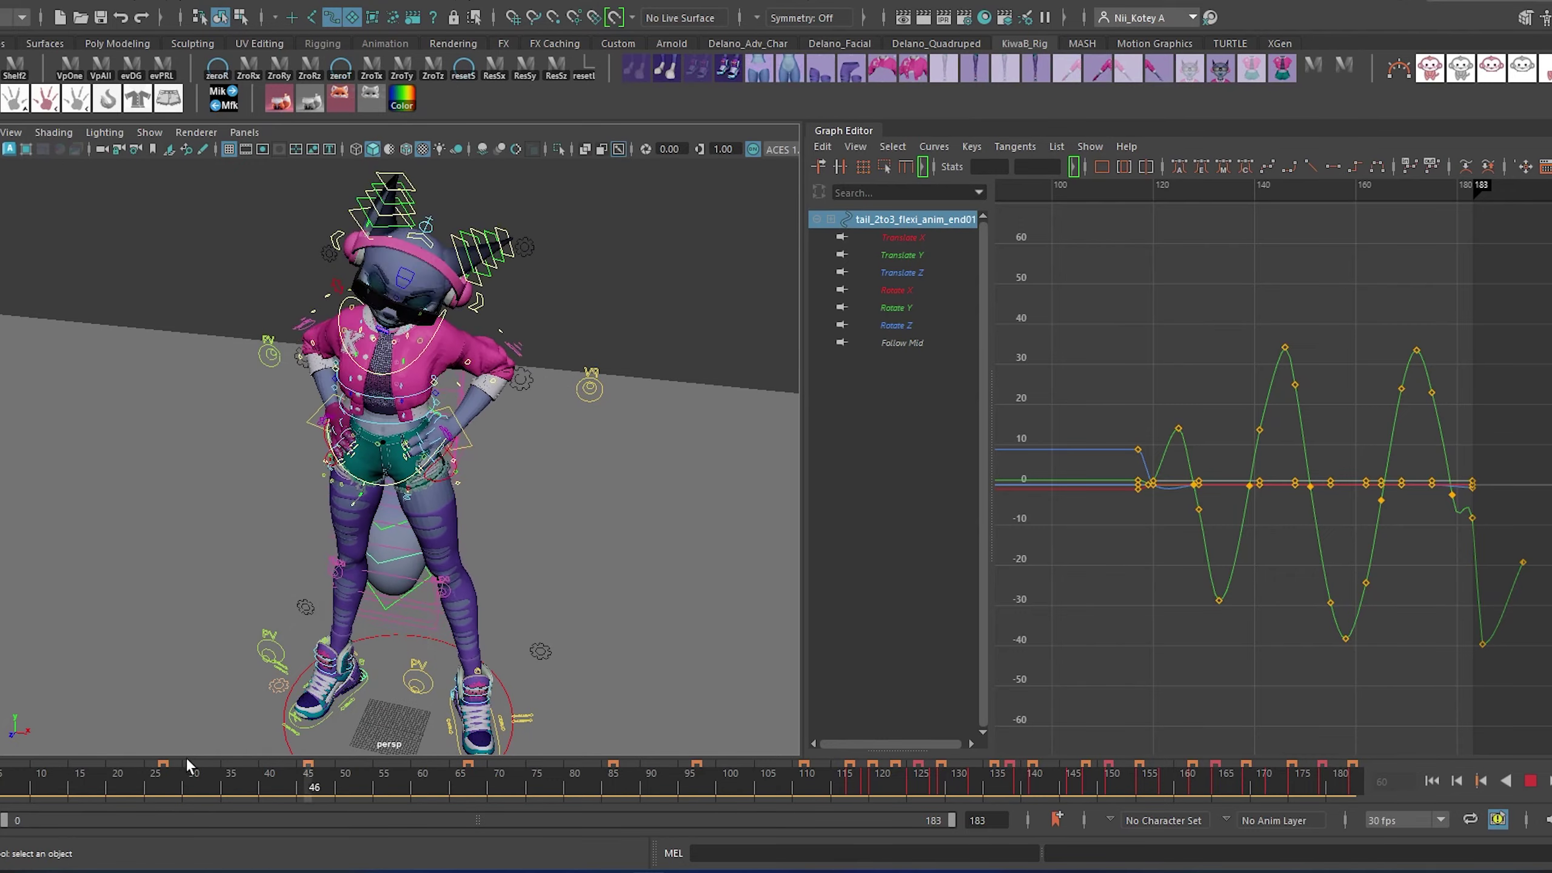
{"action": "key", "text": "alt+v"}
{"action": "left_click_drag", "start_coordinate": [553, 736], "coordinate": [554, 640], "text": "alt"}
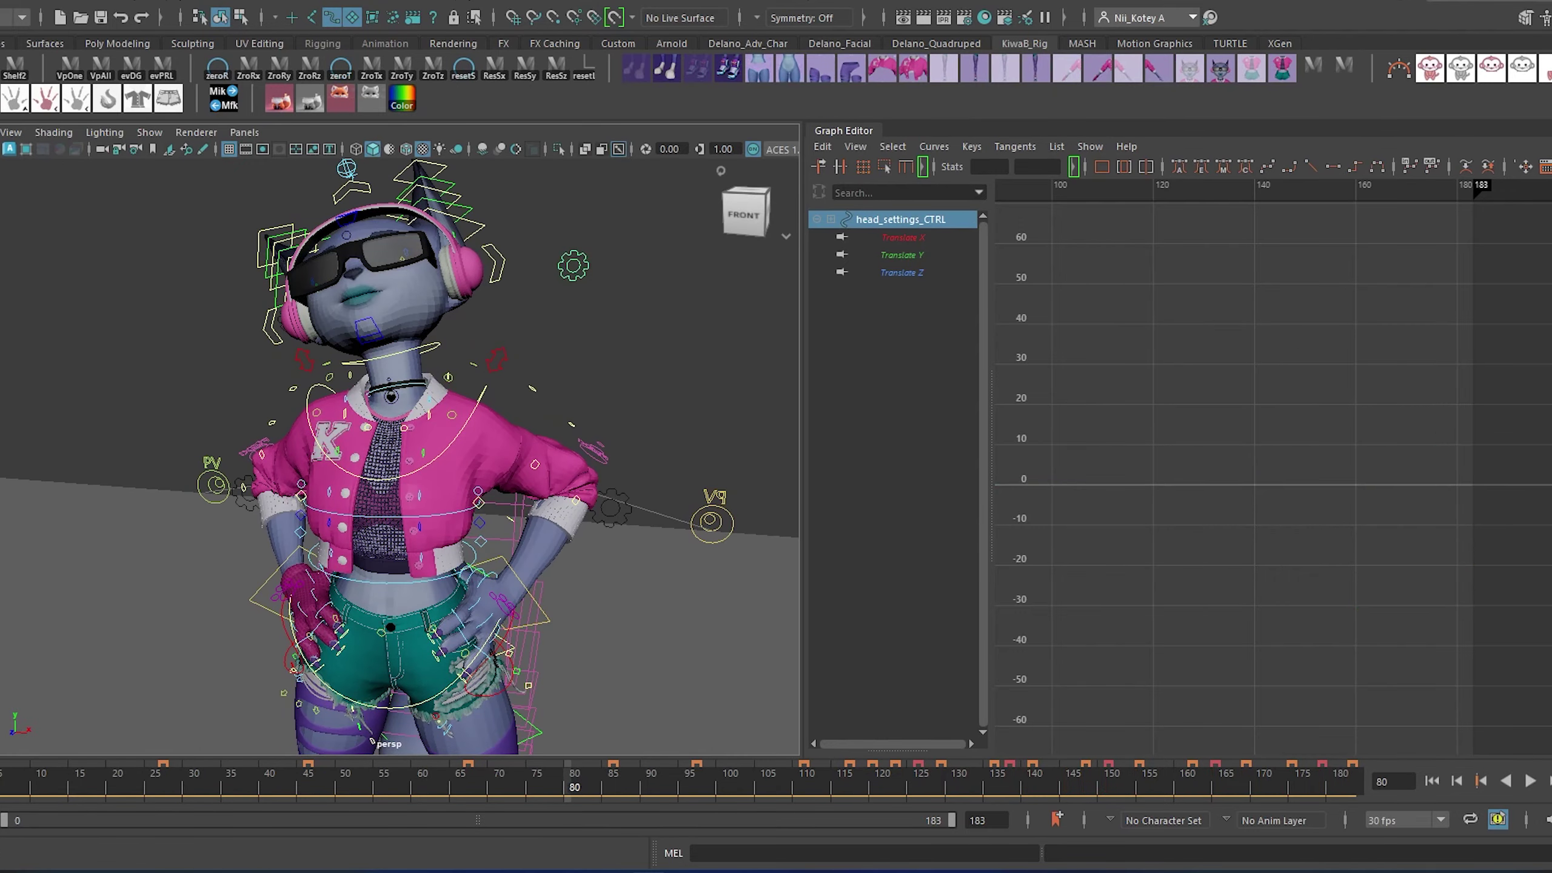
{"action": "key", "text": "ctrl+a"}
{"action": "key", "text": "ctrl+a"}
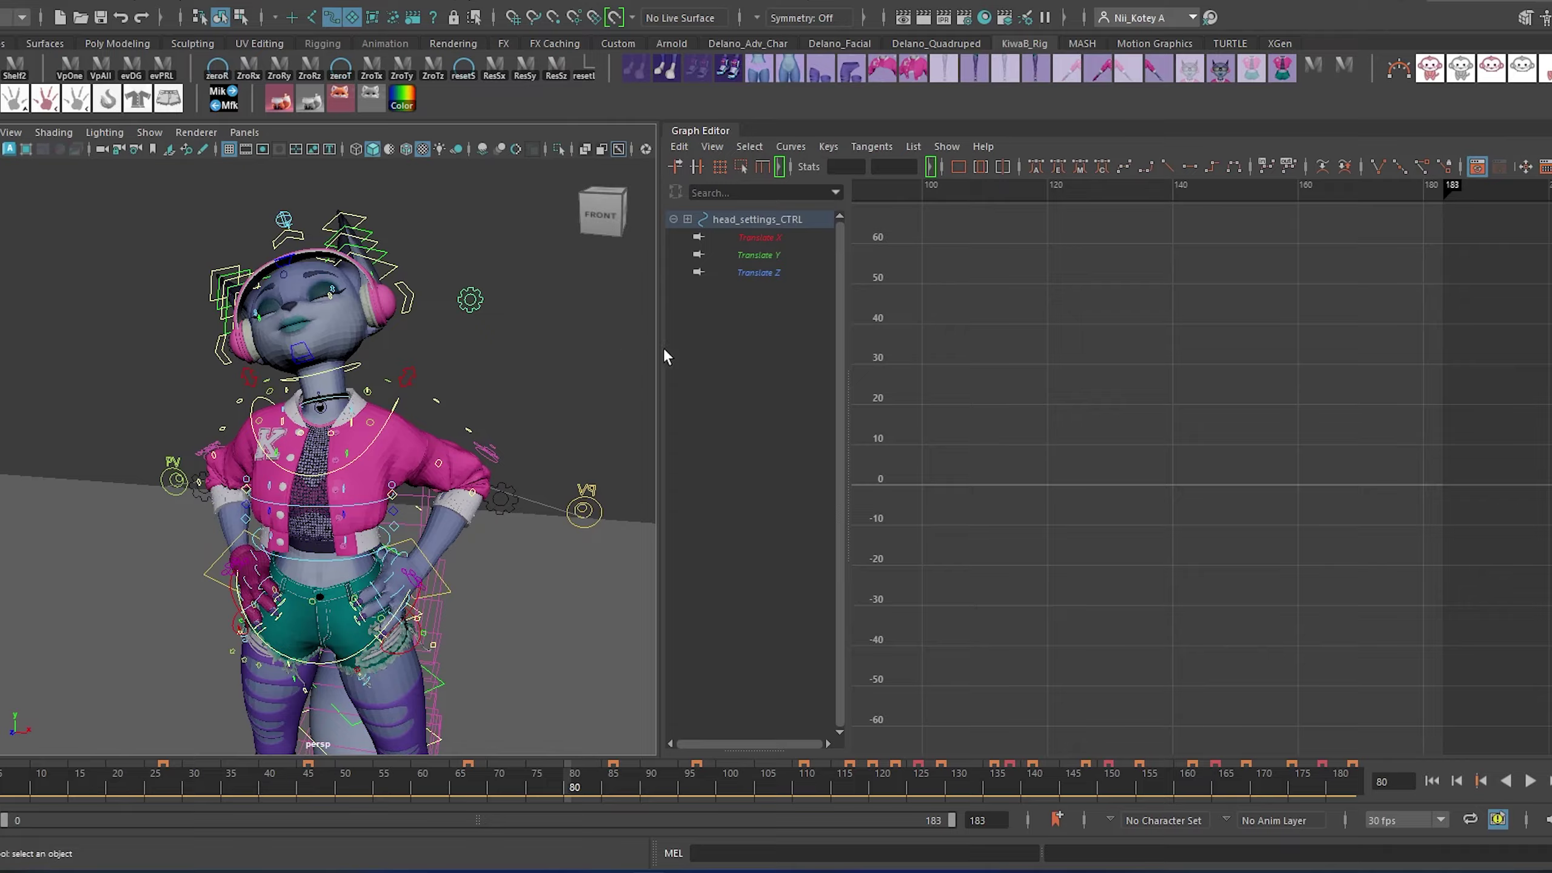
{"action": "left_click_drag", "start_coordinate": [897, 367], "coordinate": [914, 367]}
{"action": "key", "text": "alt+v"}
{"action": "left_click", "coordinate": [49, 774]}
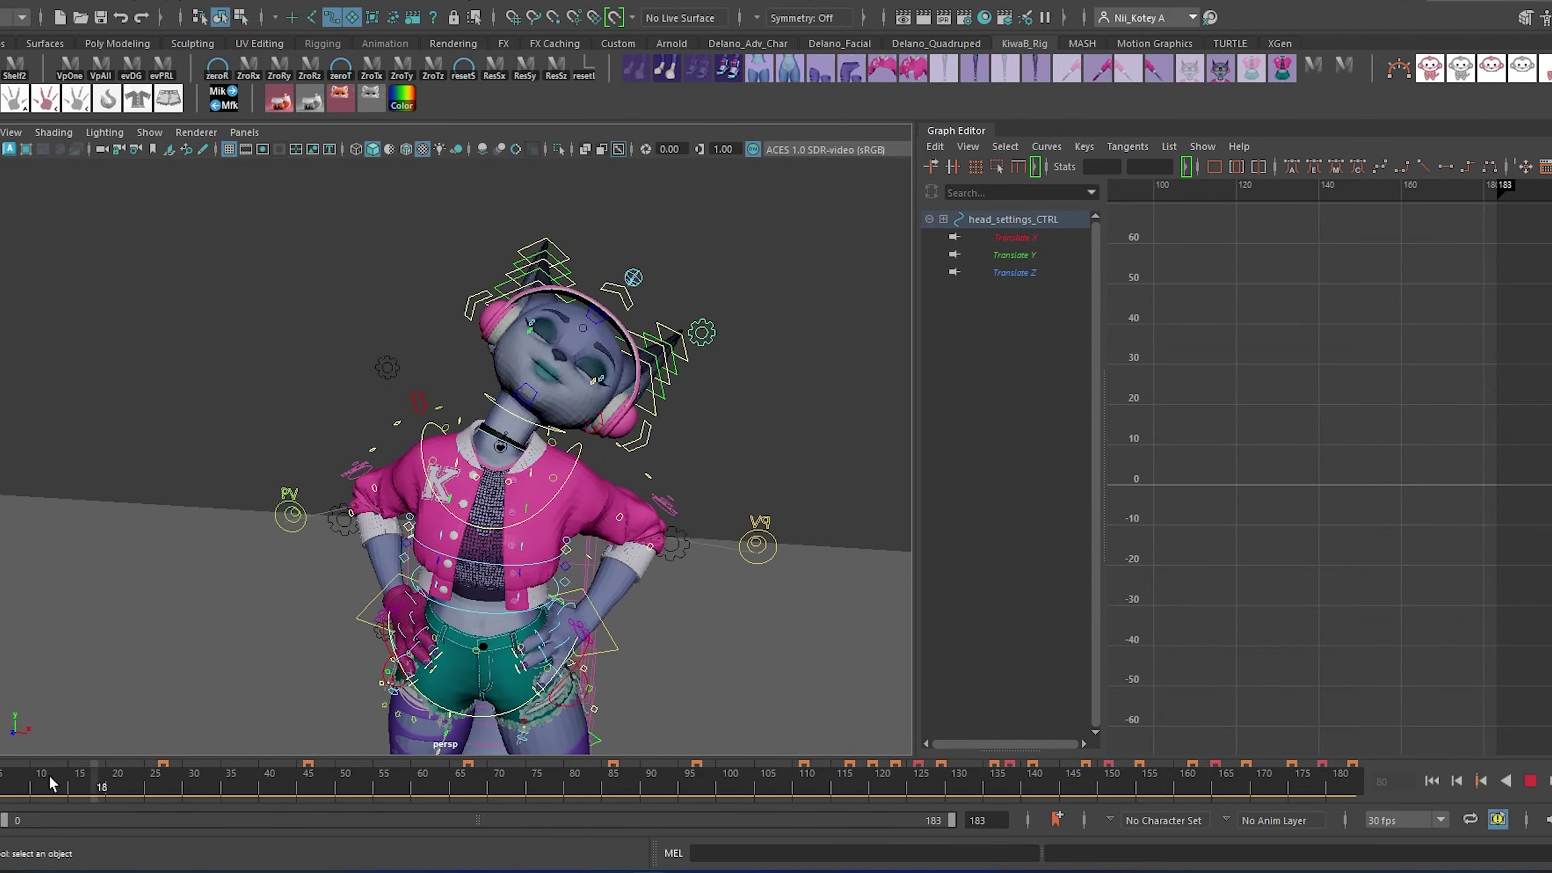
{"action": "left_click_drag", "start_coordinate": [288, 611], "coordinate": [299, 740], "text": "alt"}
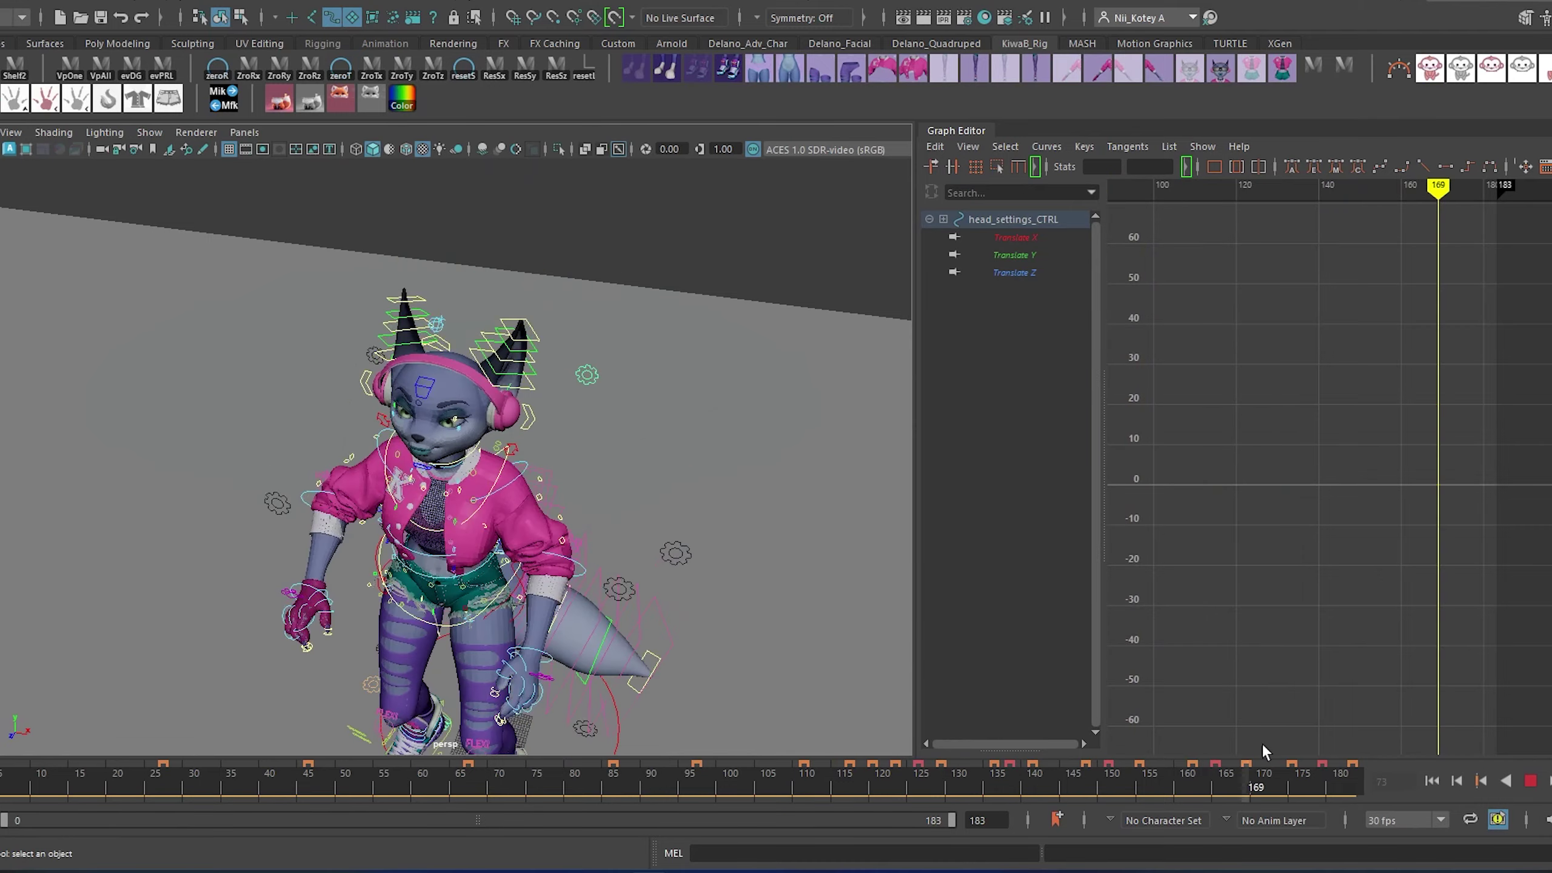
{"action": "key", "text": "alt+v"}
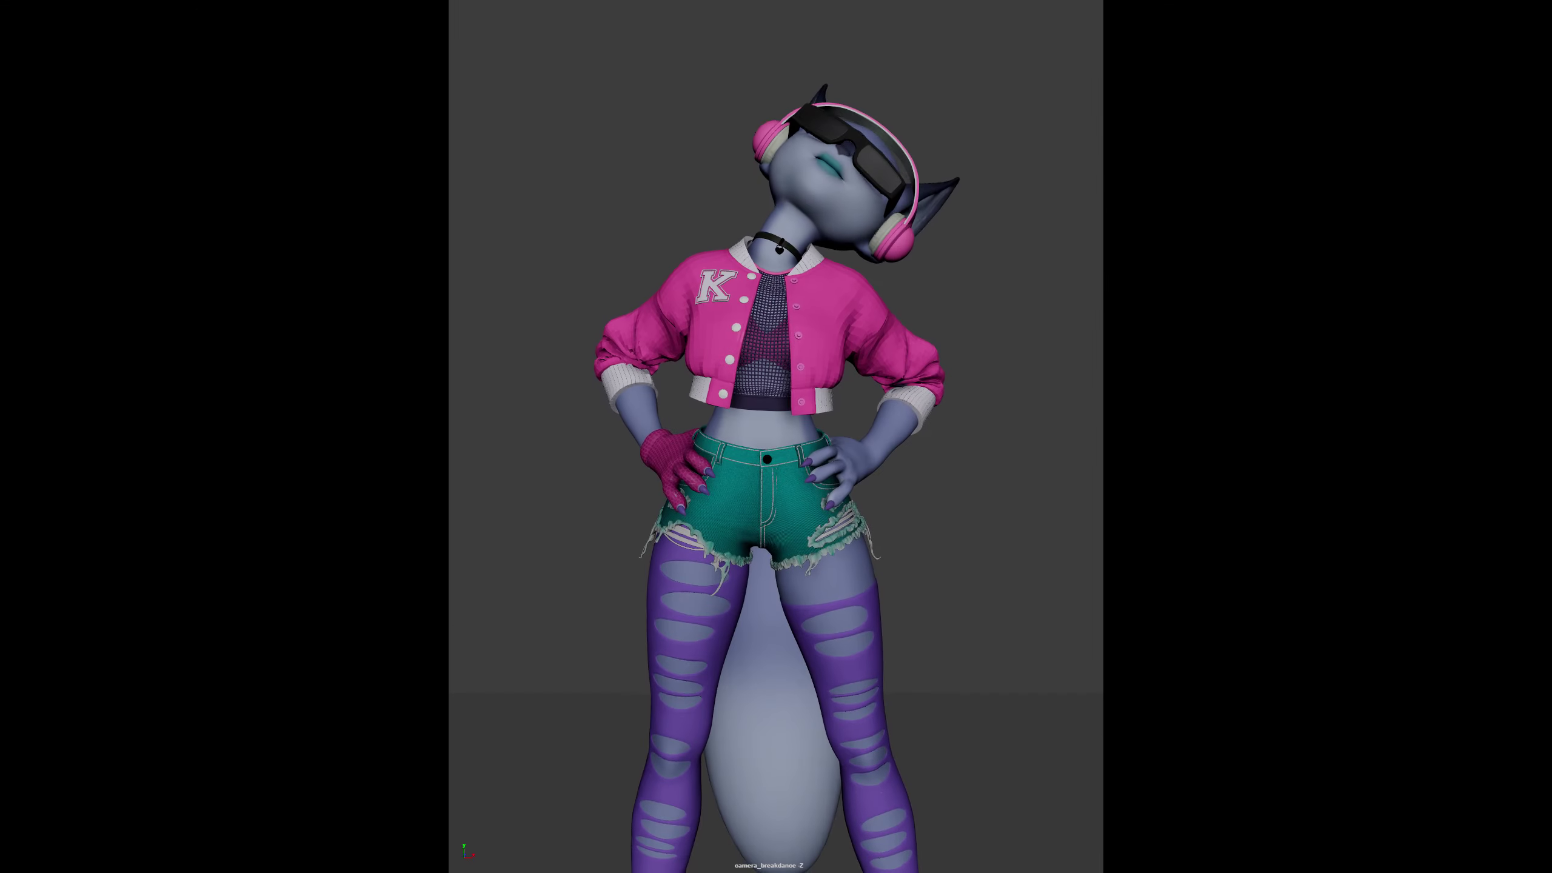